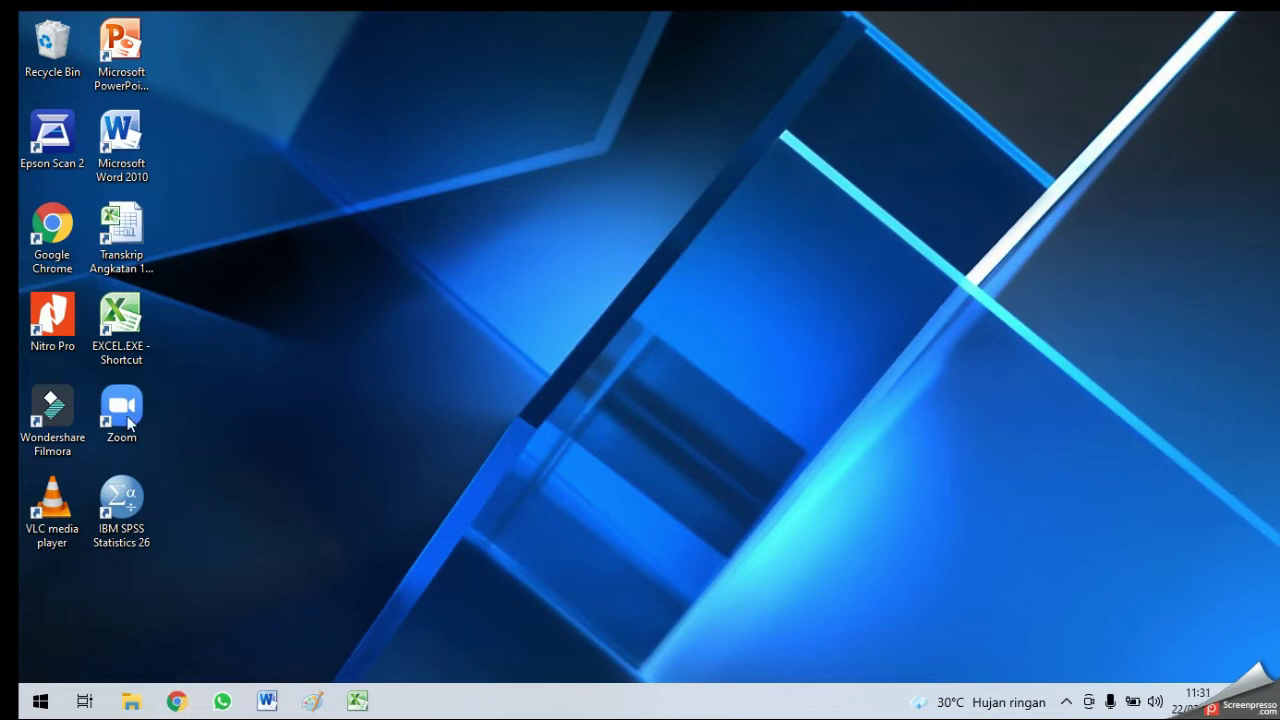
Step: Open Google Chrome in a maximized window and go to its settings page
left_click(56, 215)
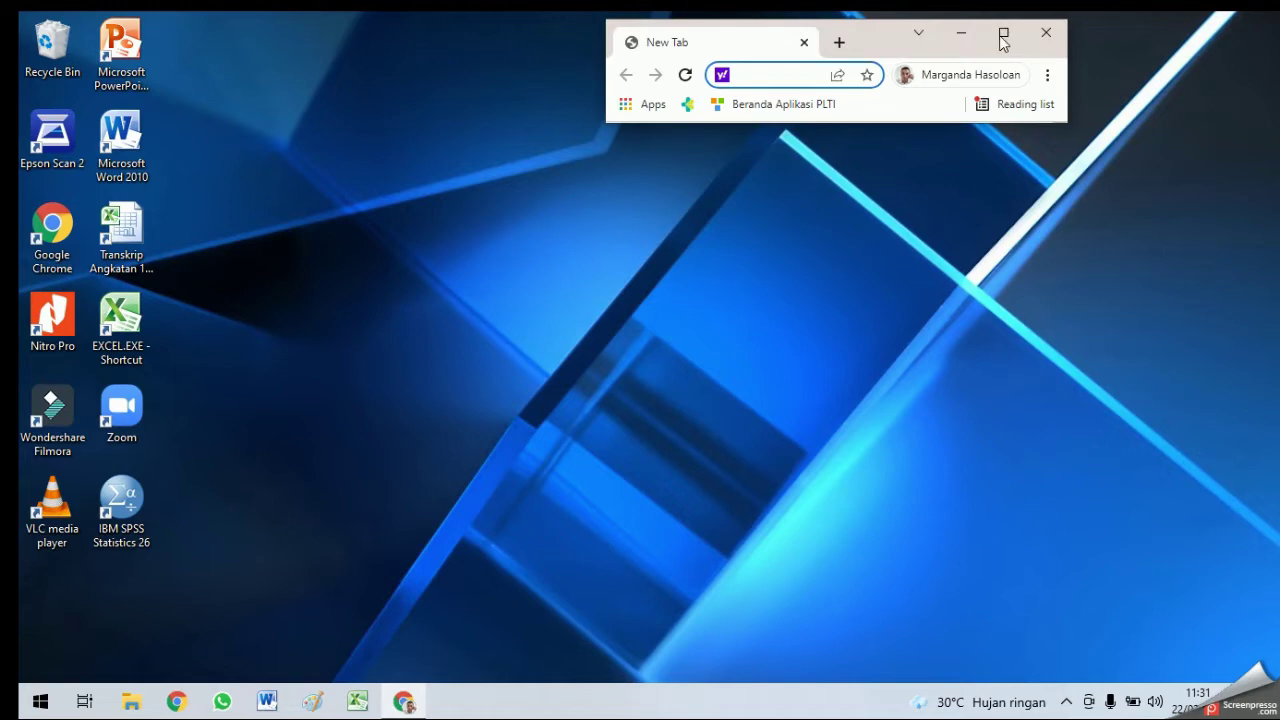
left_click(1003, 31)
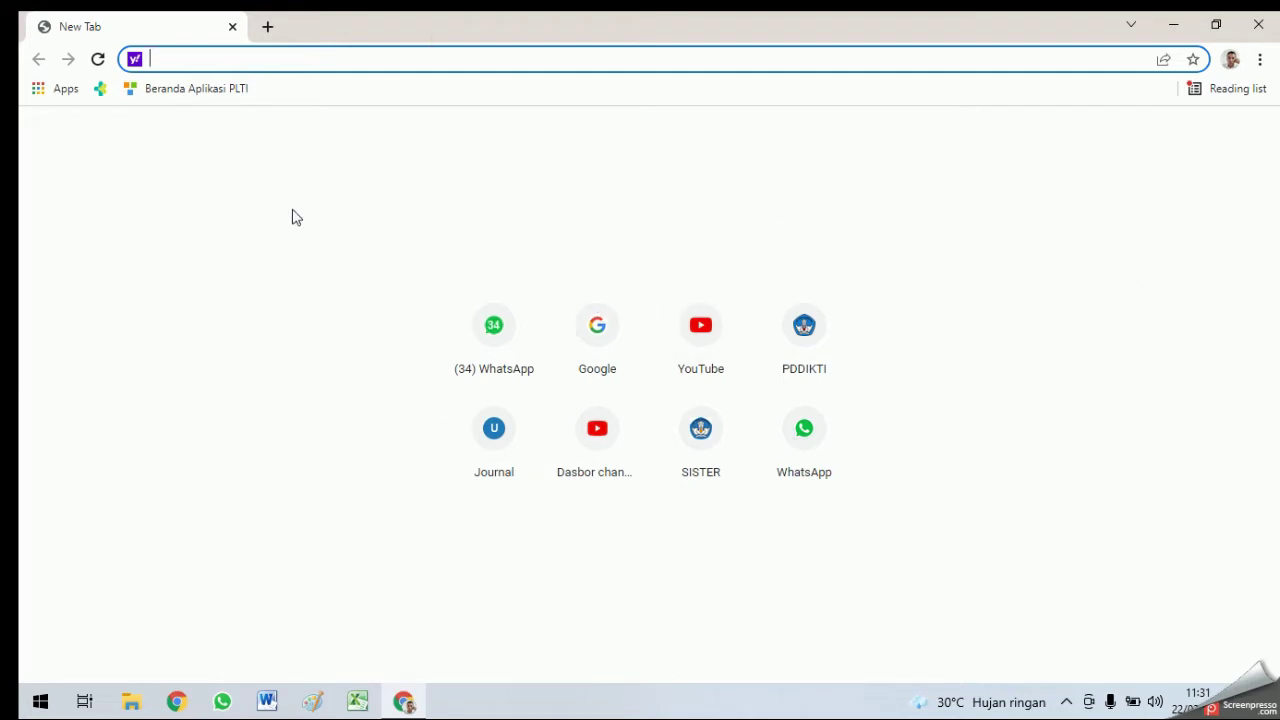
left_click(1261, 60)
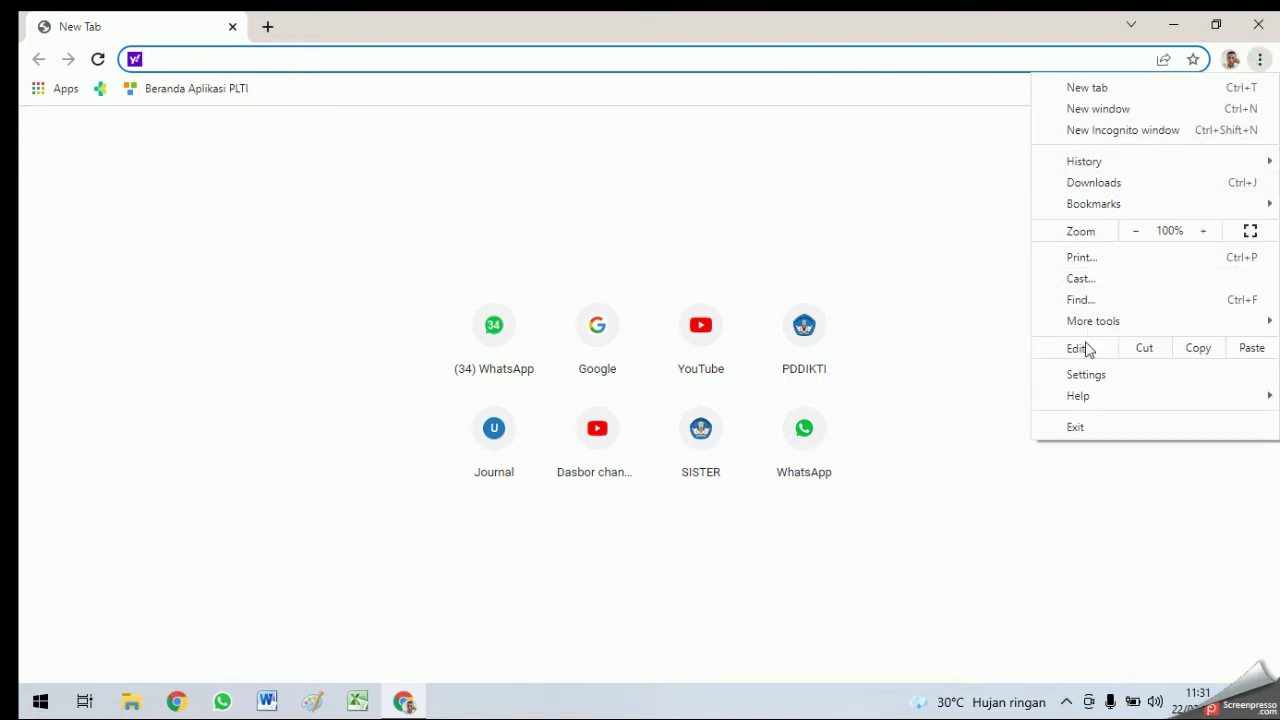
left_click(1087, 376)
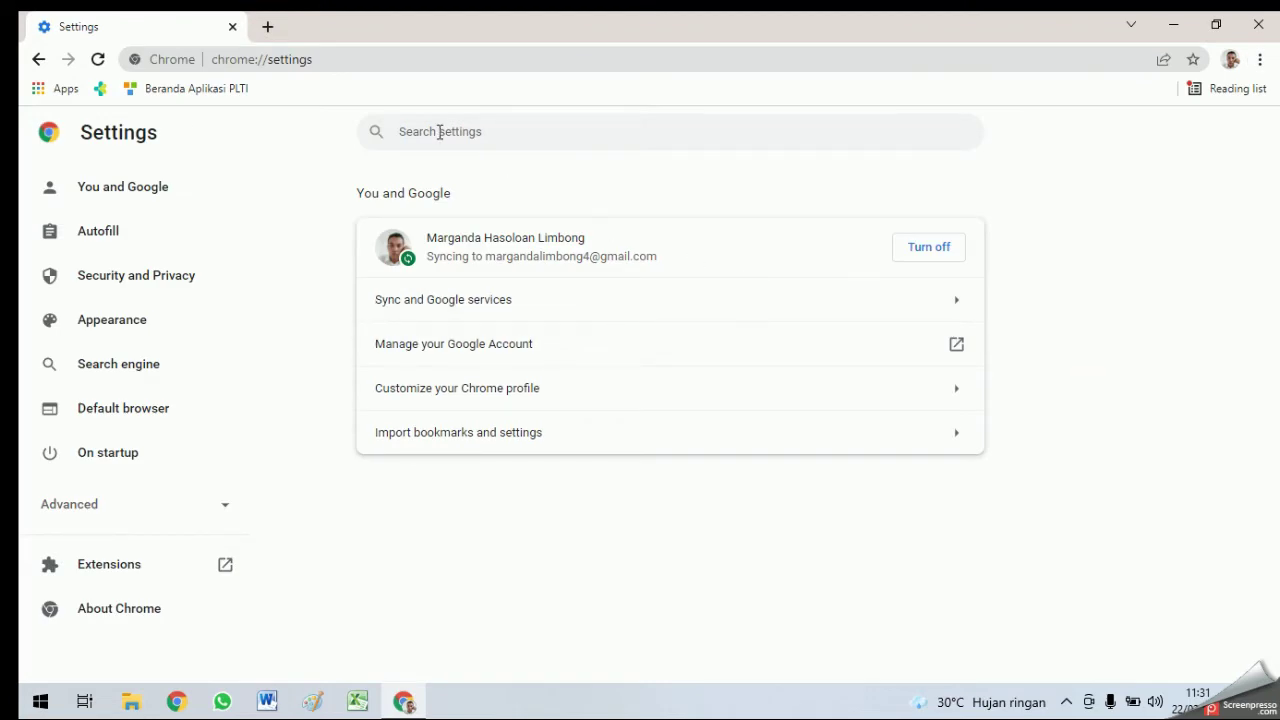
Step: Find the computer's proxy settings by searching Chrome's settings for "proxy setting", open them, and close both windows
type("pr")
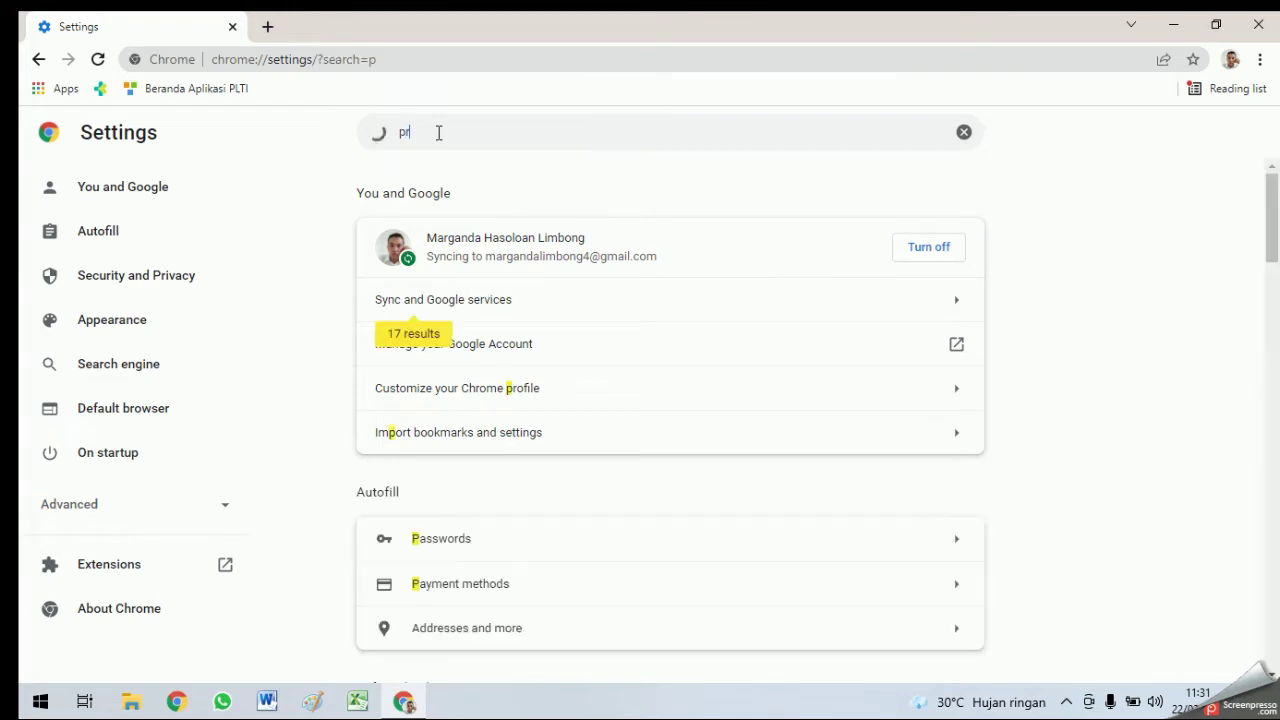
type("oxy")
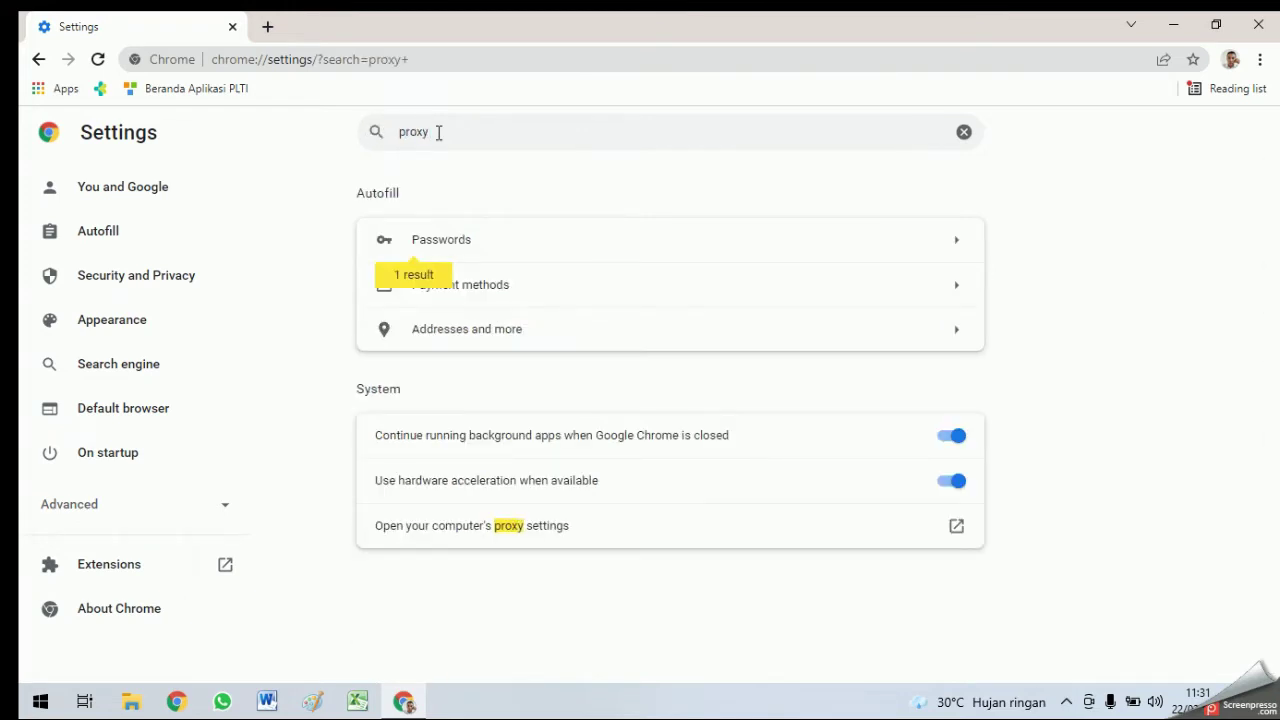
type(" setting")
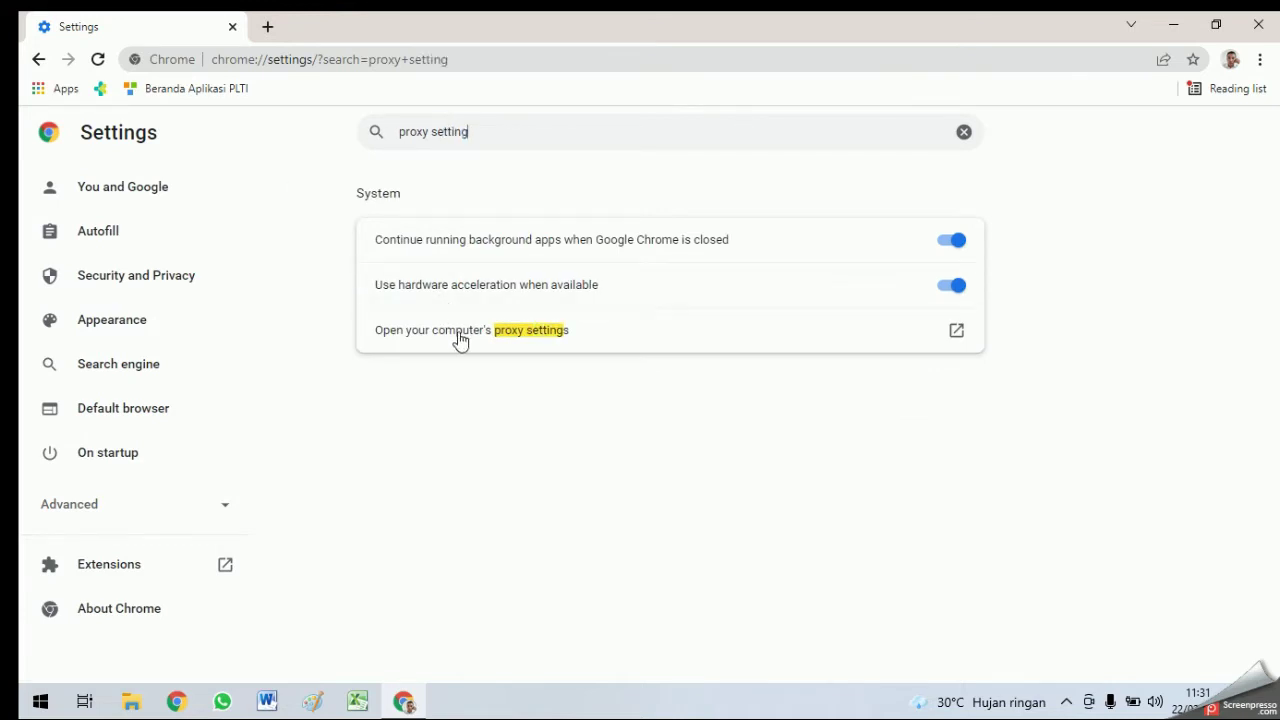
left_click(958, 332)
left_click(958, 333)
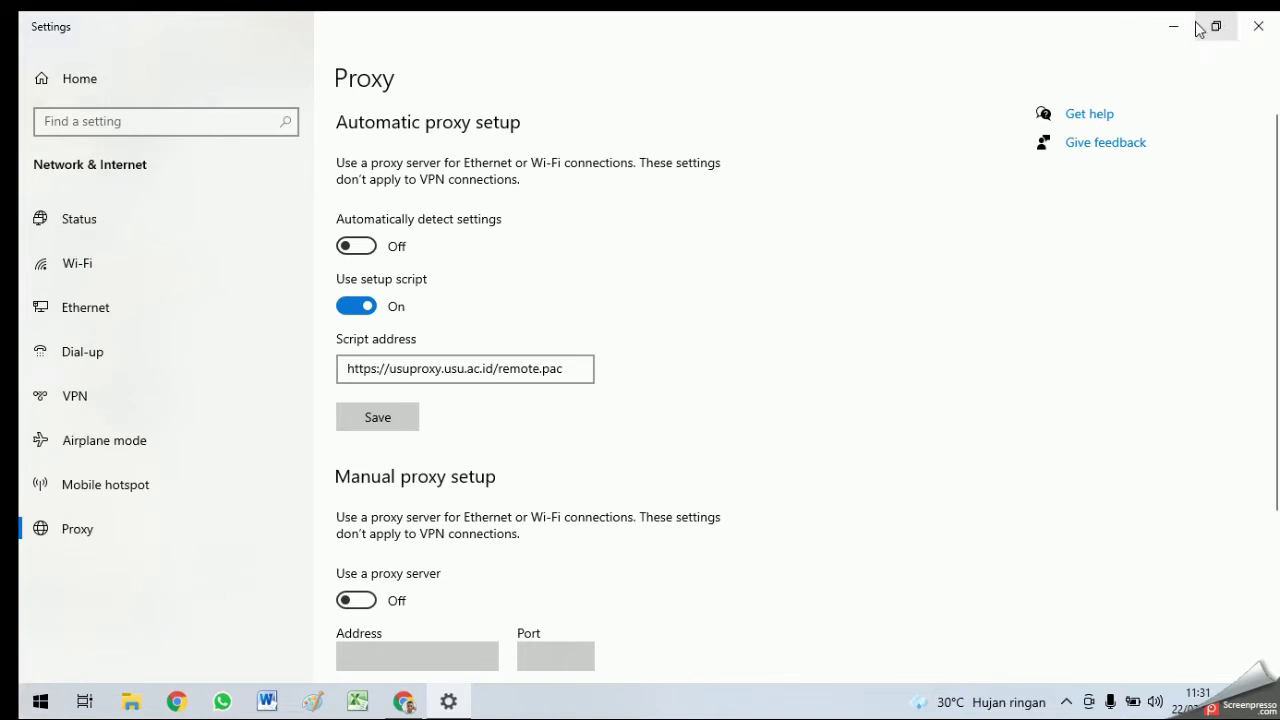
left_click(1258, 26)
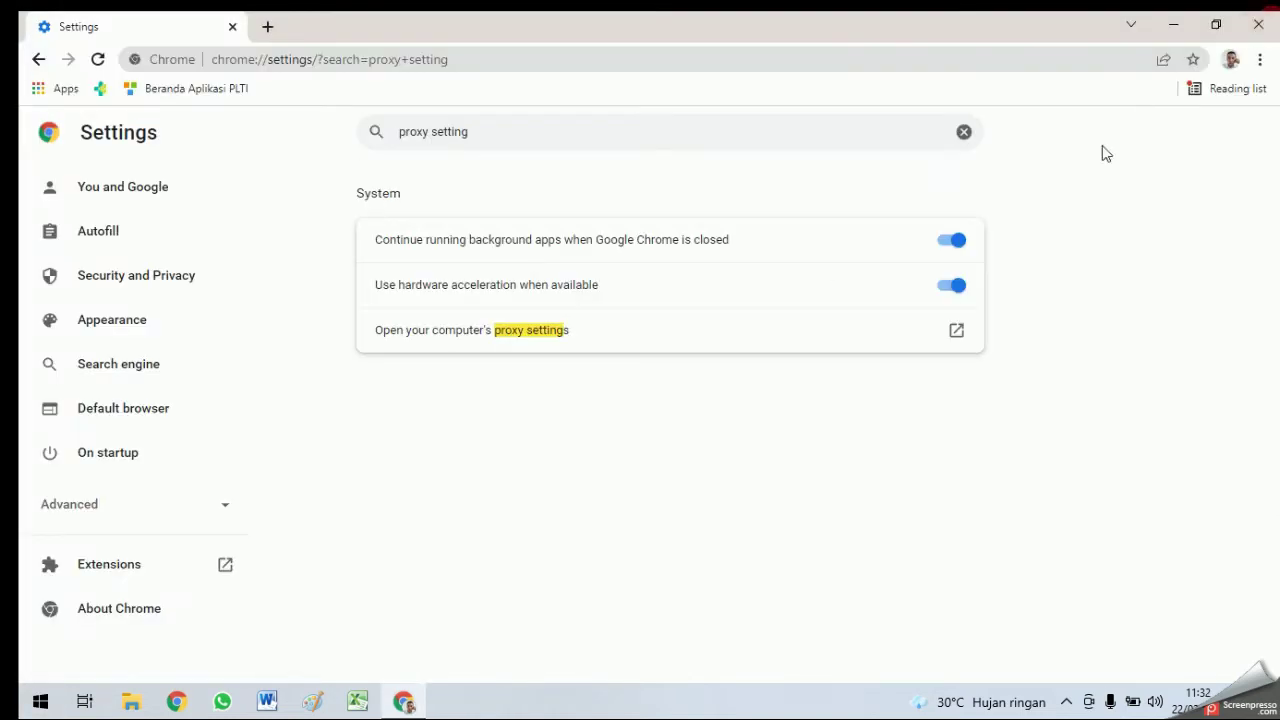
left_click(1258, 26)
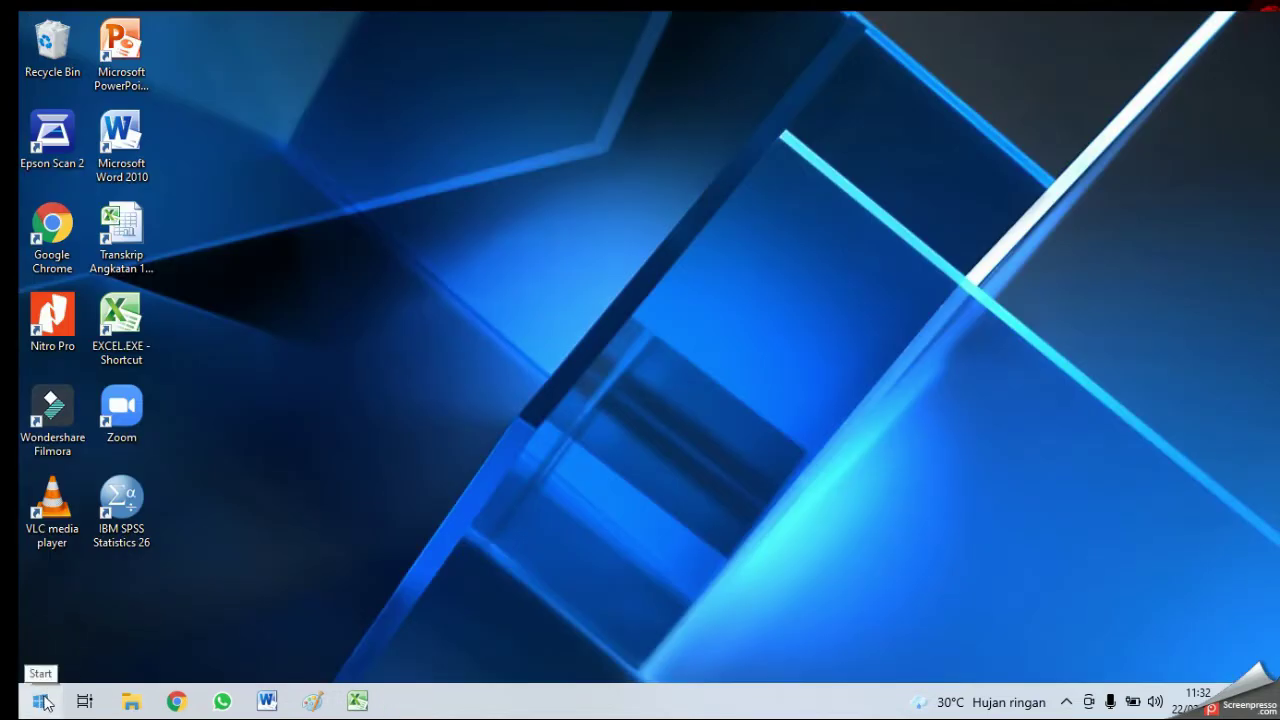
Step: Open the Windows proxy settings by searching the system for "pro"
left_click(41, 703)
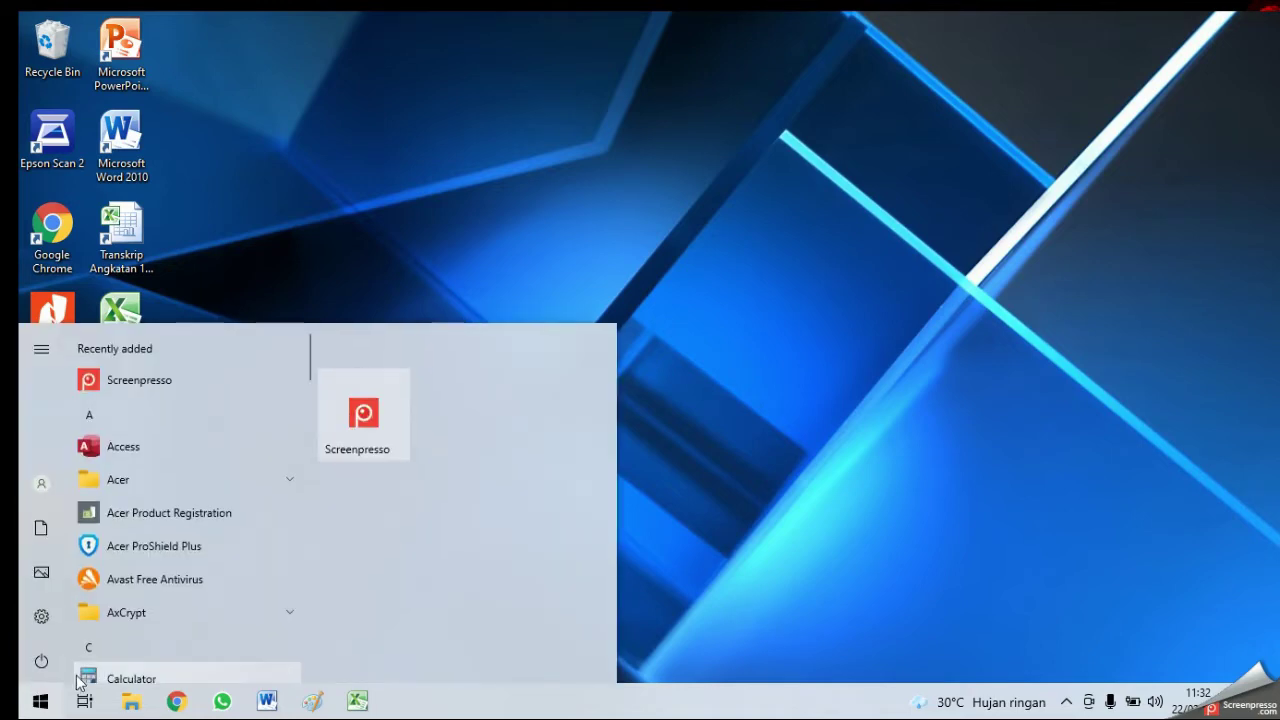
type("pro")
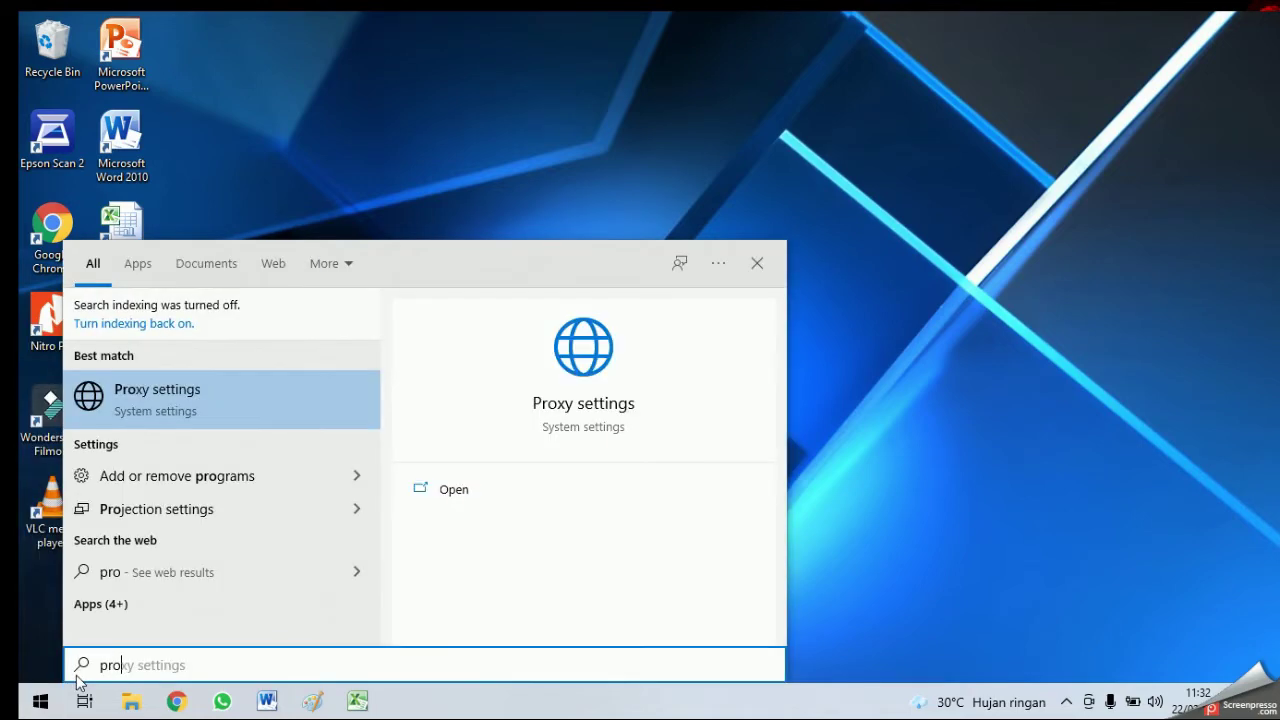
left_click(208, 394)
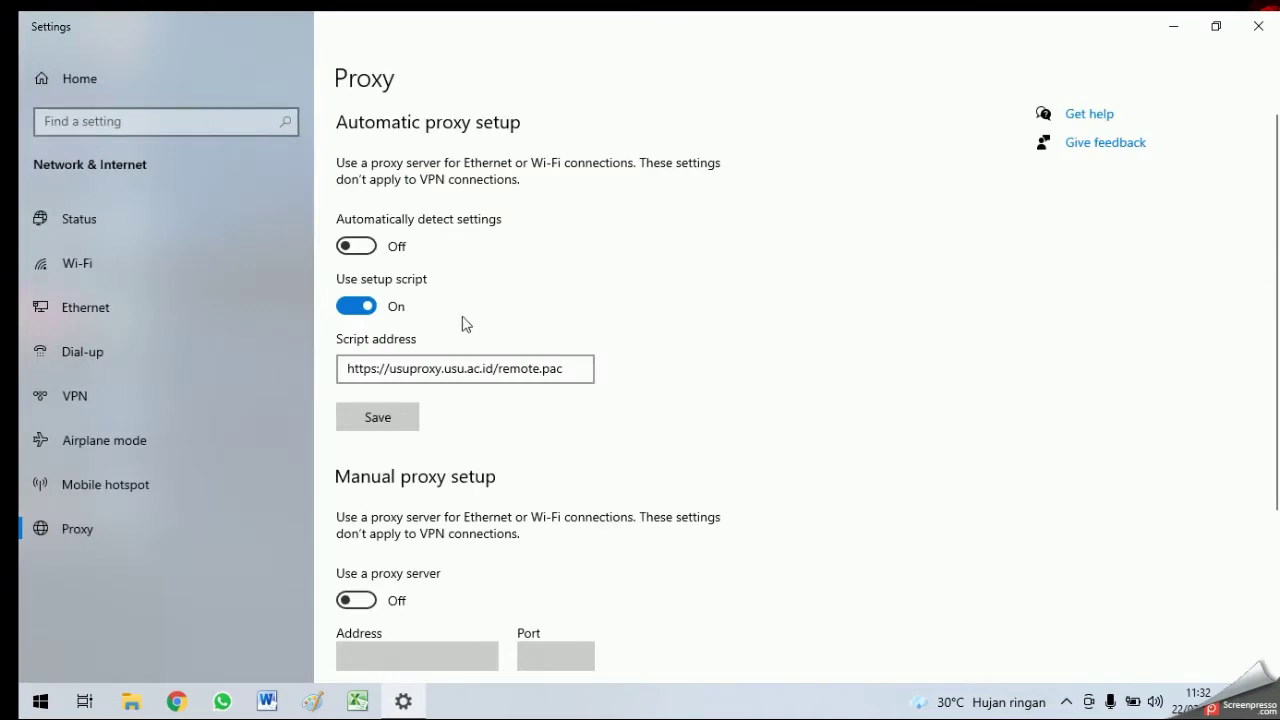
Step: With the setup script left on, copy its script address and clear the address field
left_click(372, 308)
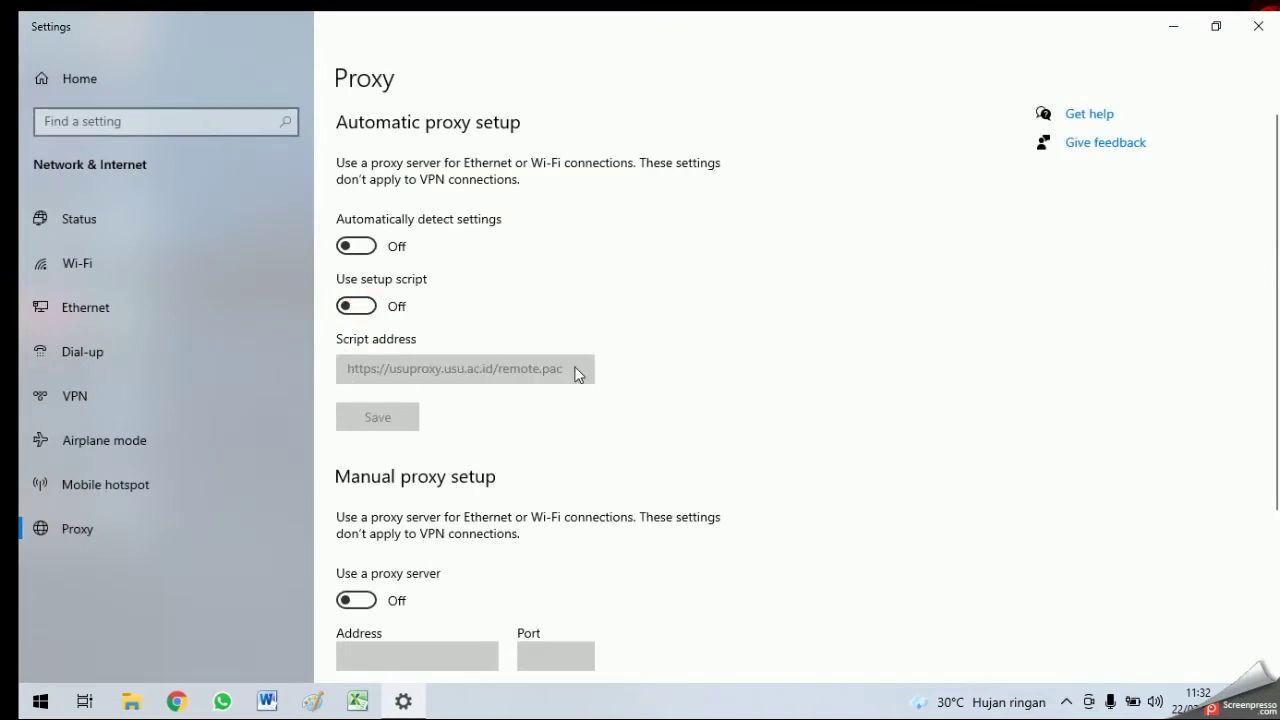
left_click(361, 308)
left_click(578, 368)
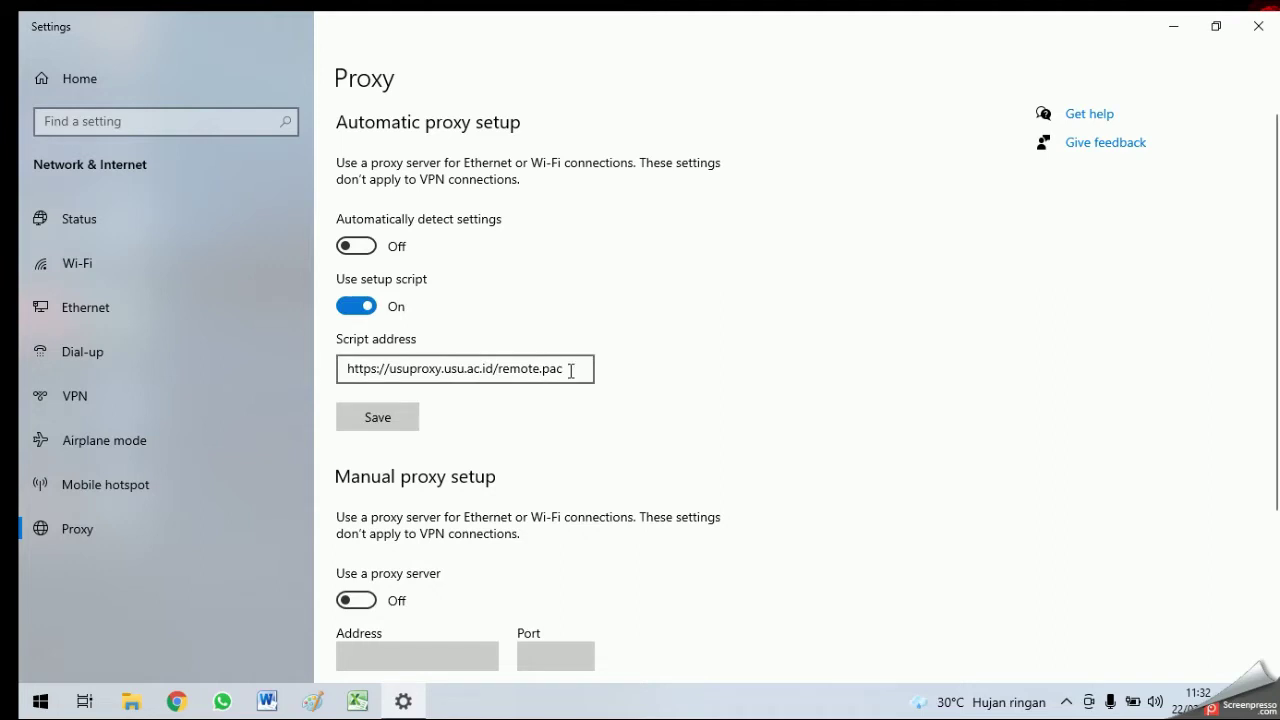
left_click_drag(578, 368, 286, 355)
key("ctrl+c")
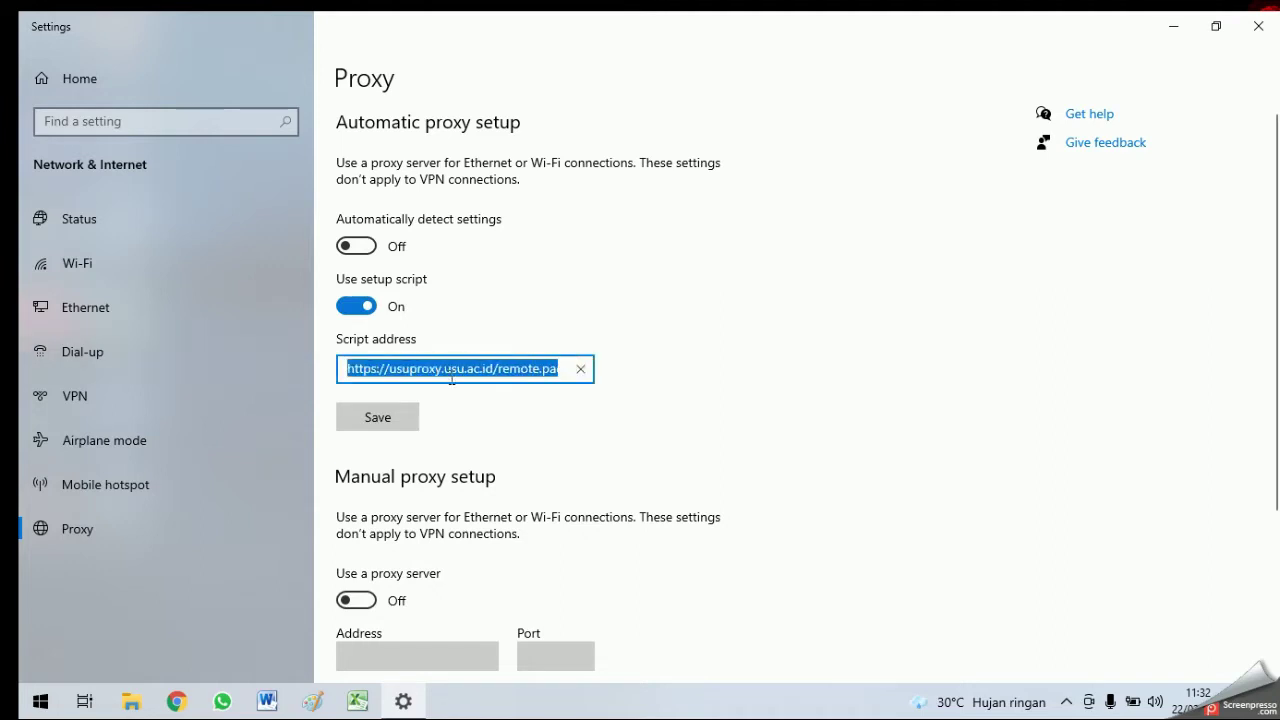
key("ctrl+a")
key("BackSpace")
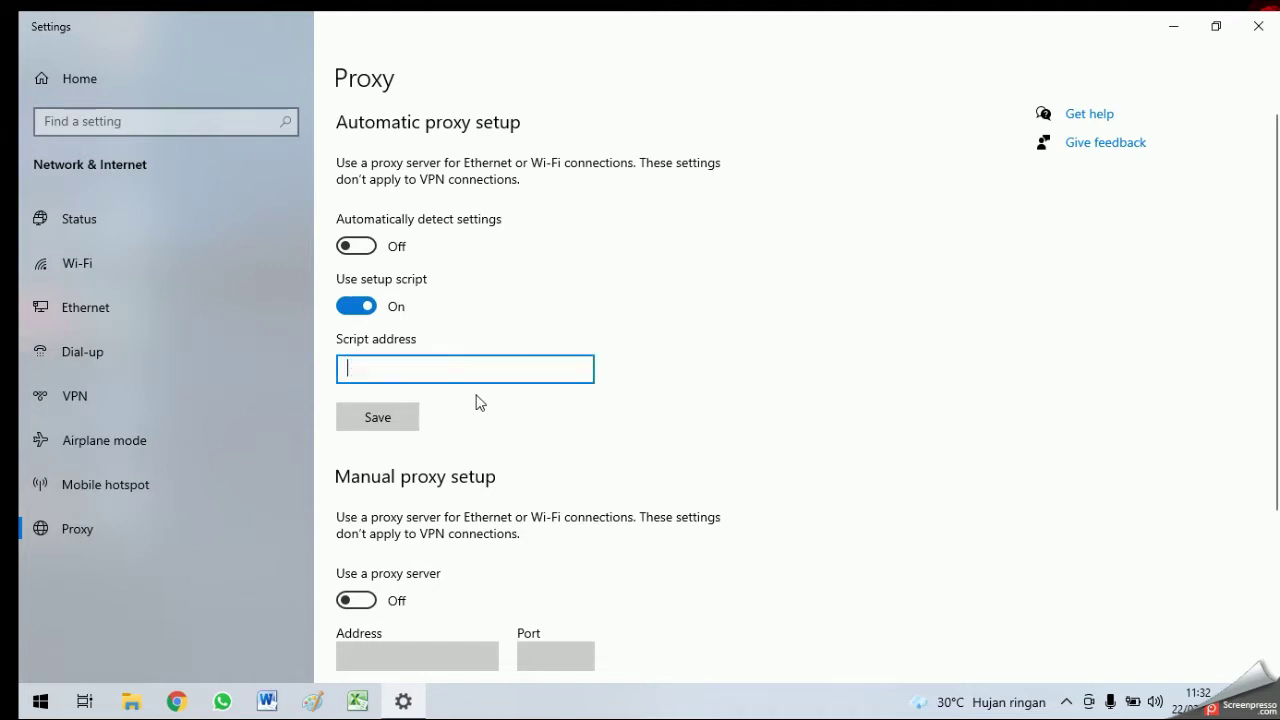
Step: Turn on automatic detection of proxy settings and turn off the setup script
left_click(355, 247)
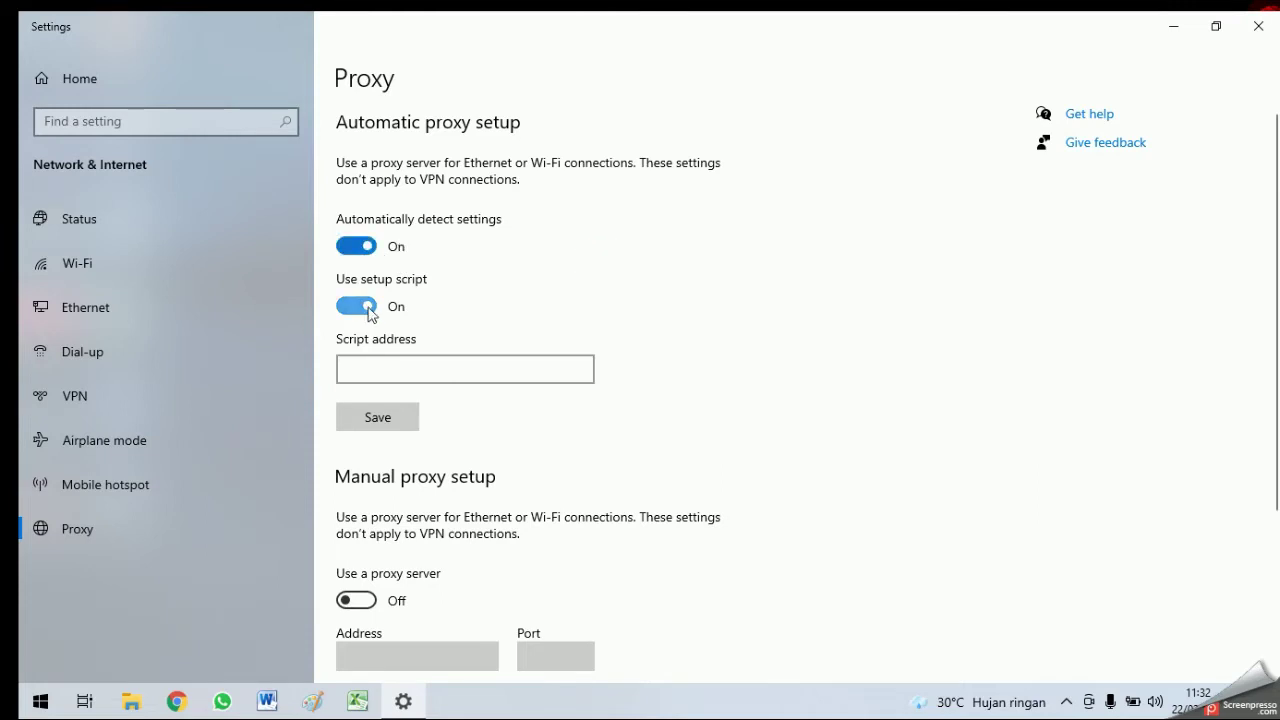
left_click(366, 306)
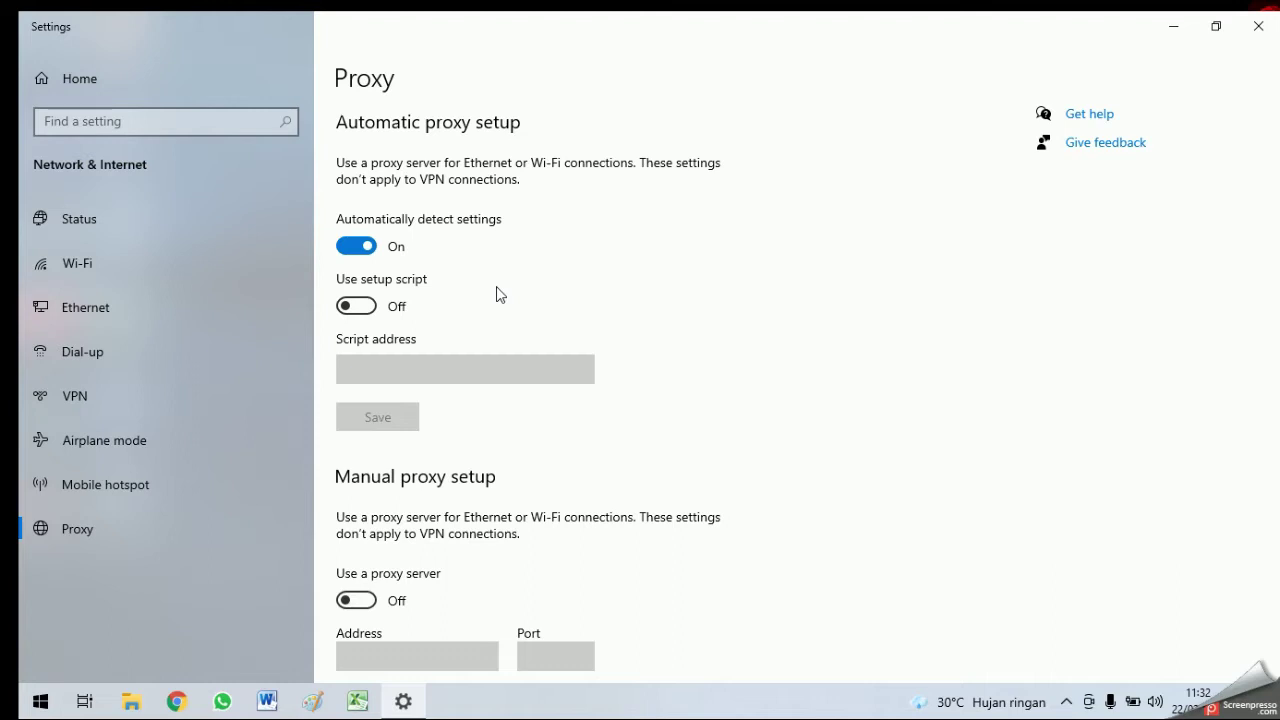
left_click(348, 308)
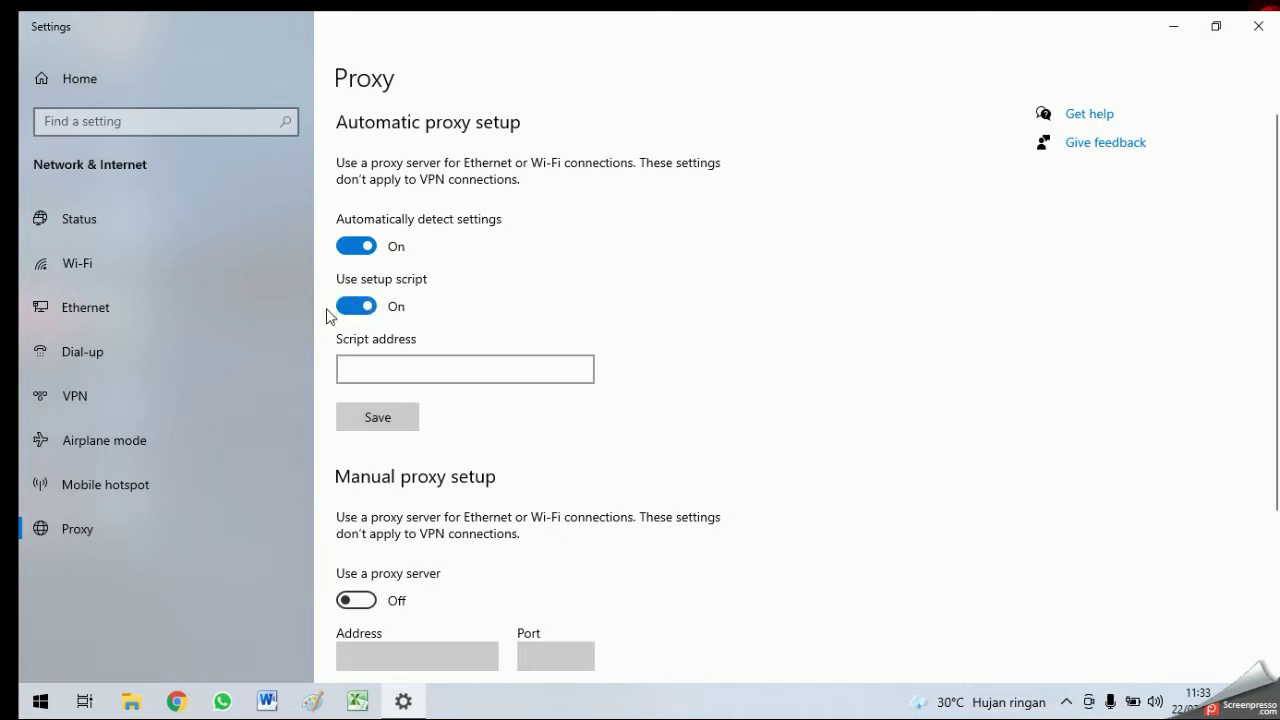
left_click(369, 250)
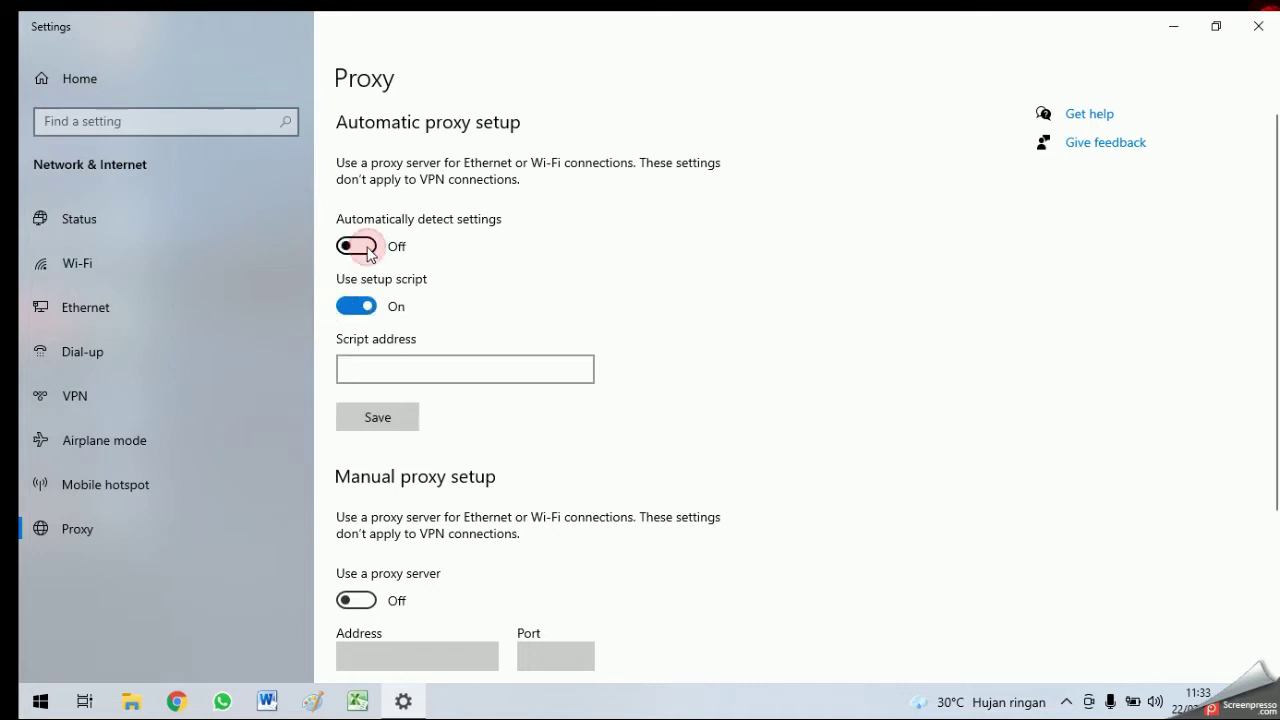
left_click(372, 367)
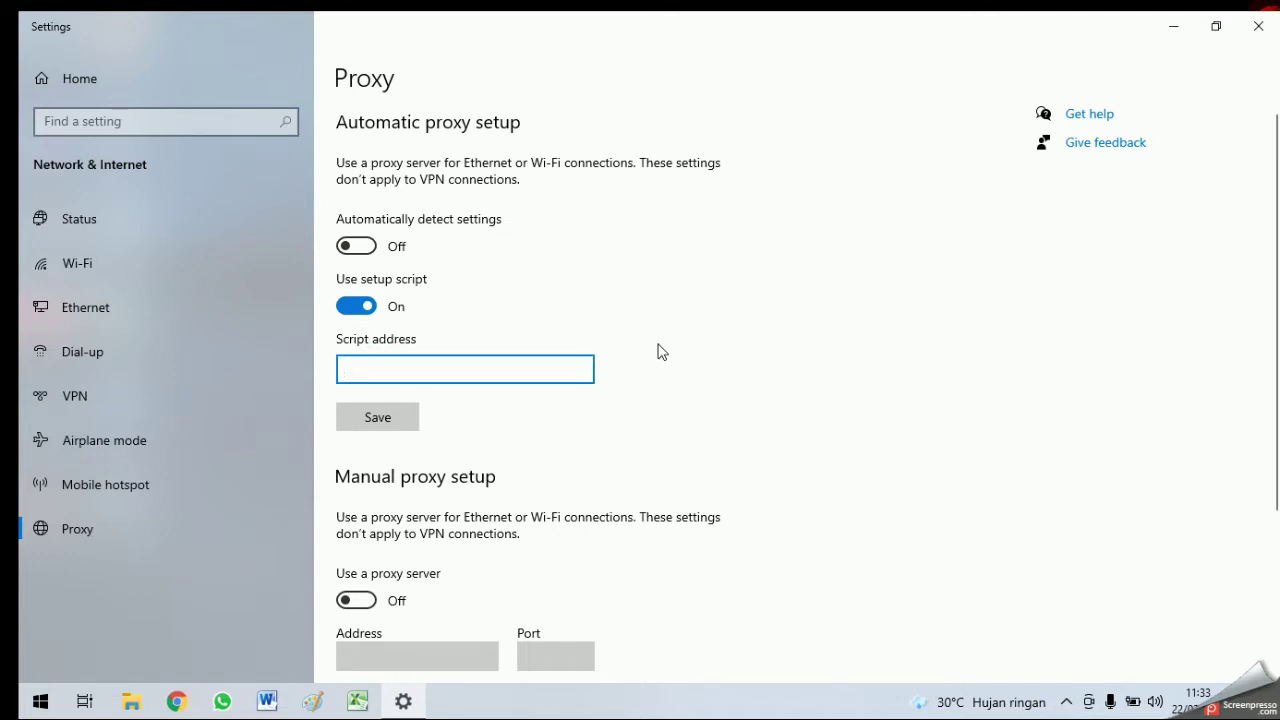
key("ctrl+v")
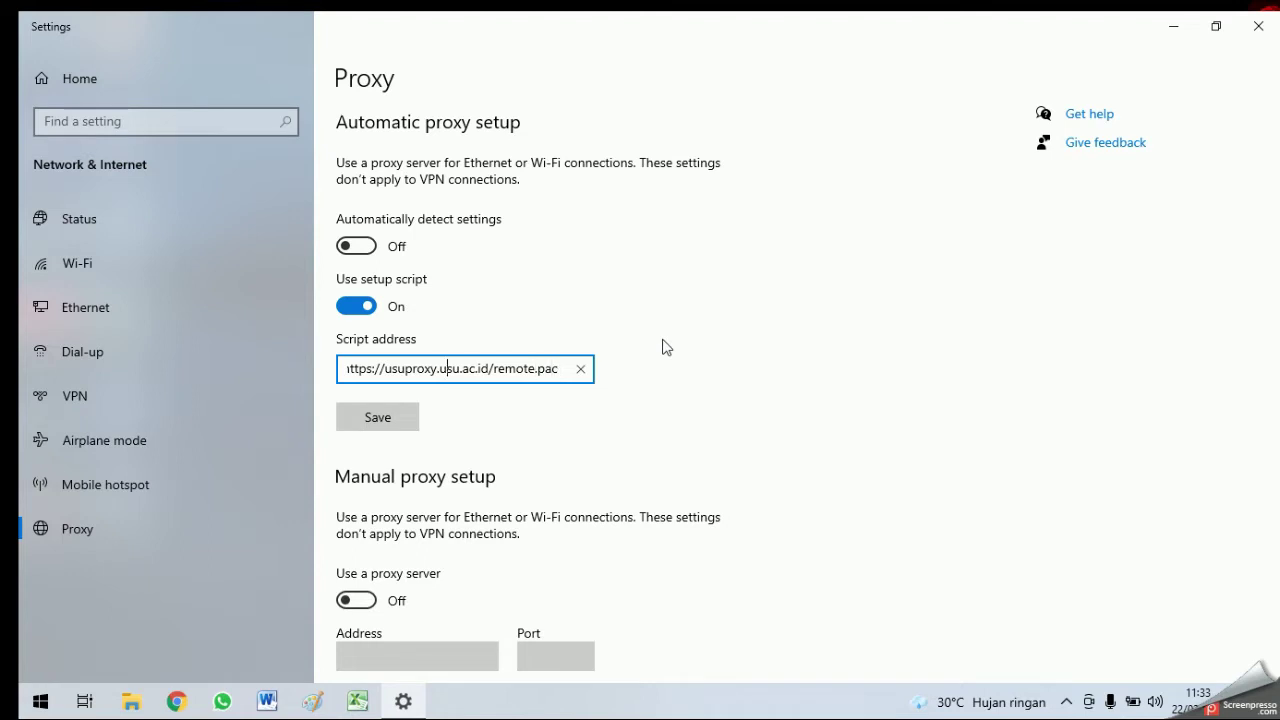
Step: Read through the script address from its beginning, character by character, to check its spelling
key("Home")
key("Right")
key("Right")
key("Right")
key("Right")
key("Right")
key("Right")
key("Right")
key("Right")
key("Right")
key("Right")
key("Right")
key("Right")
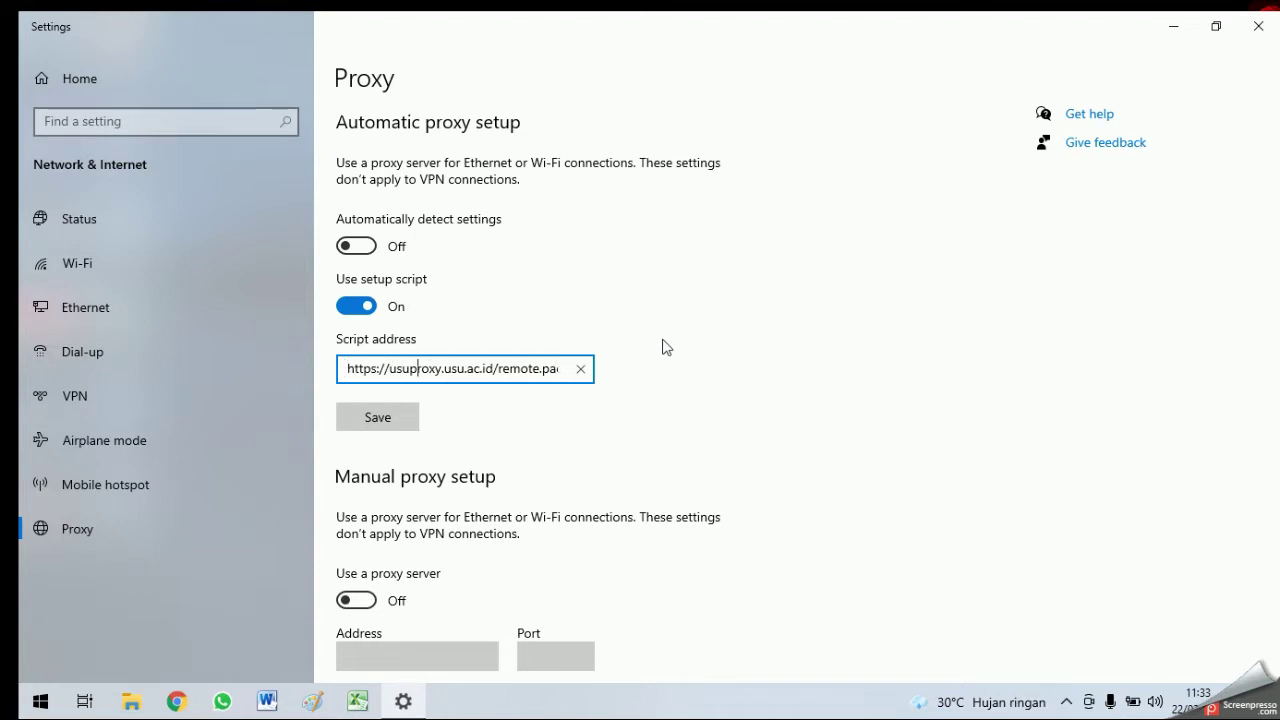
key("Right")
key("Right")
key("Right")
key("Right")
key("Right")
key("Right")
key("Right")
key("Right")
key("Right")
key("Right")
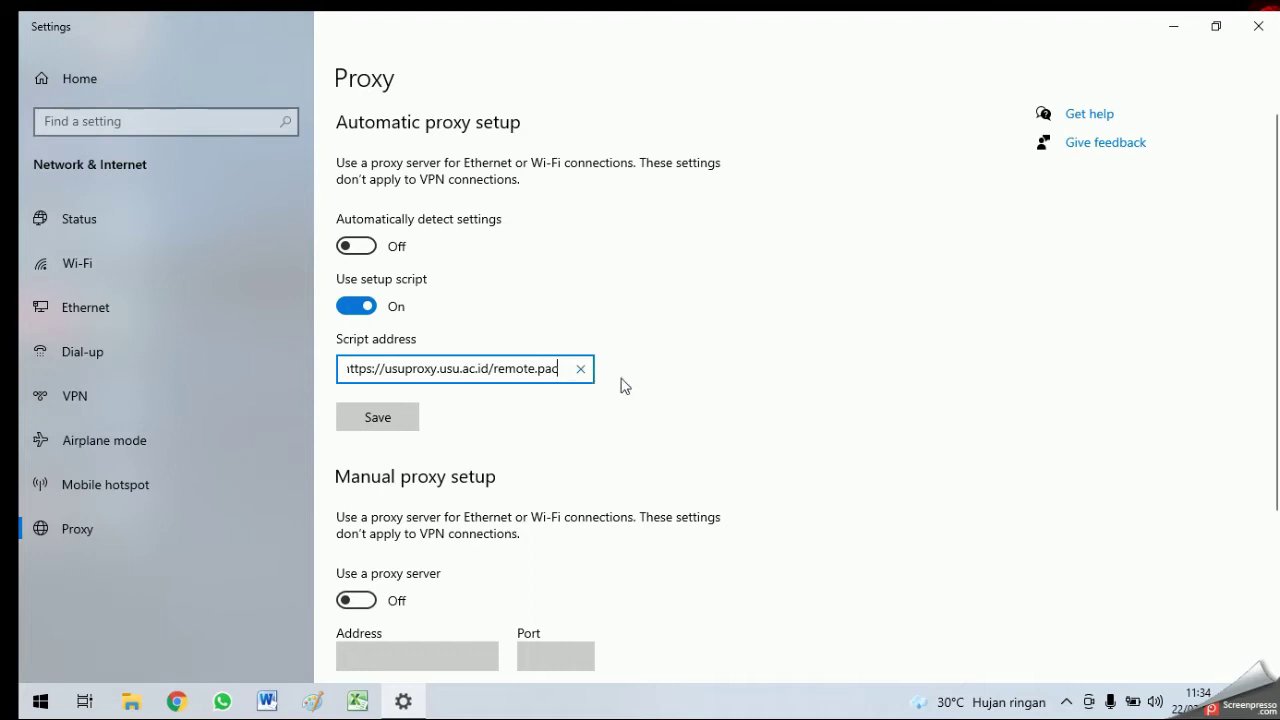
Step: Save the setup script address and close the proxy settings
left_click(489, 368)
left_click(562, 368)
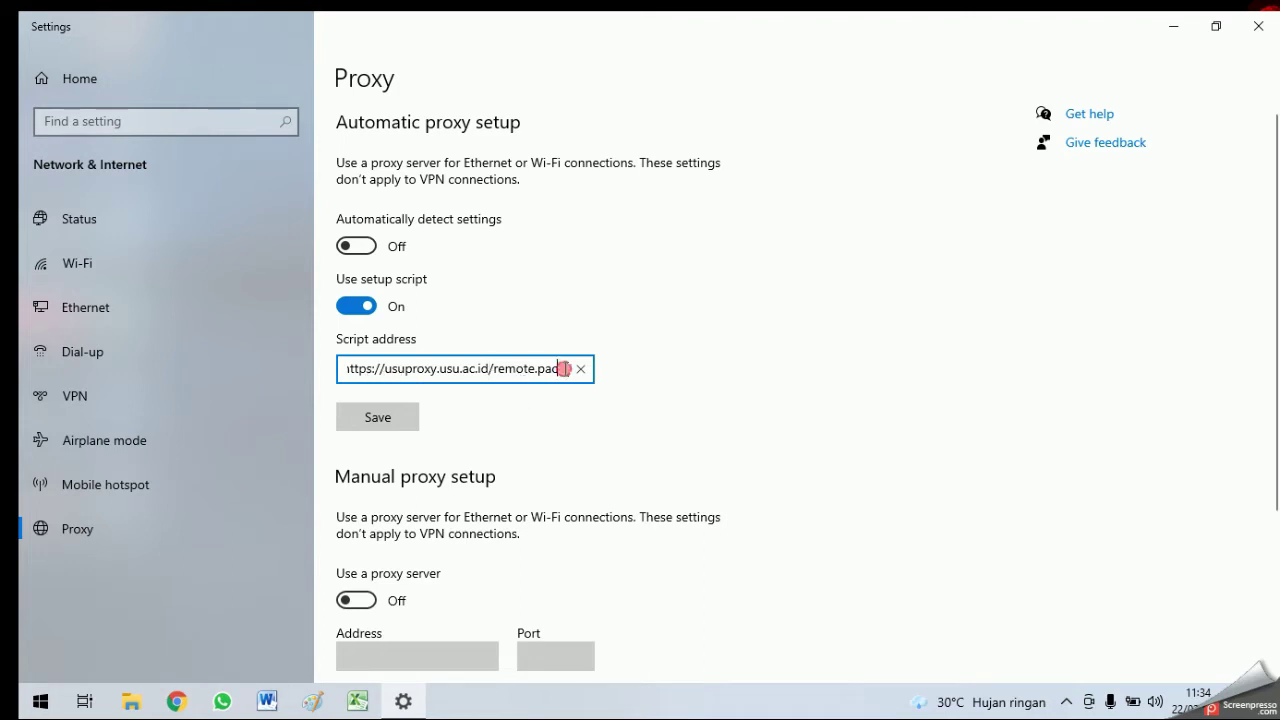
left_click(382, 420)
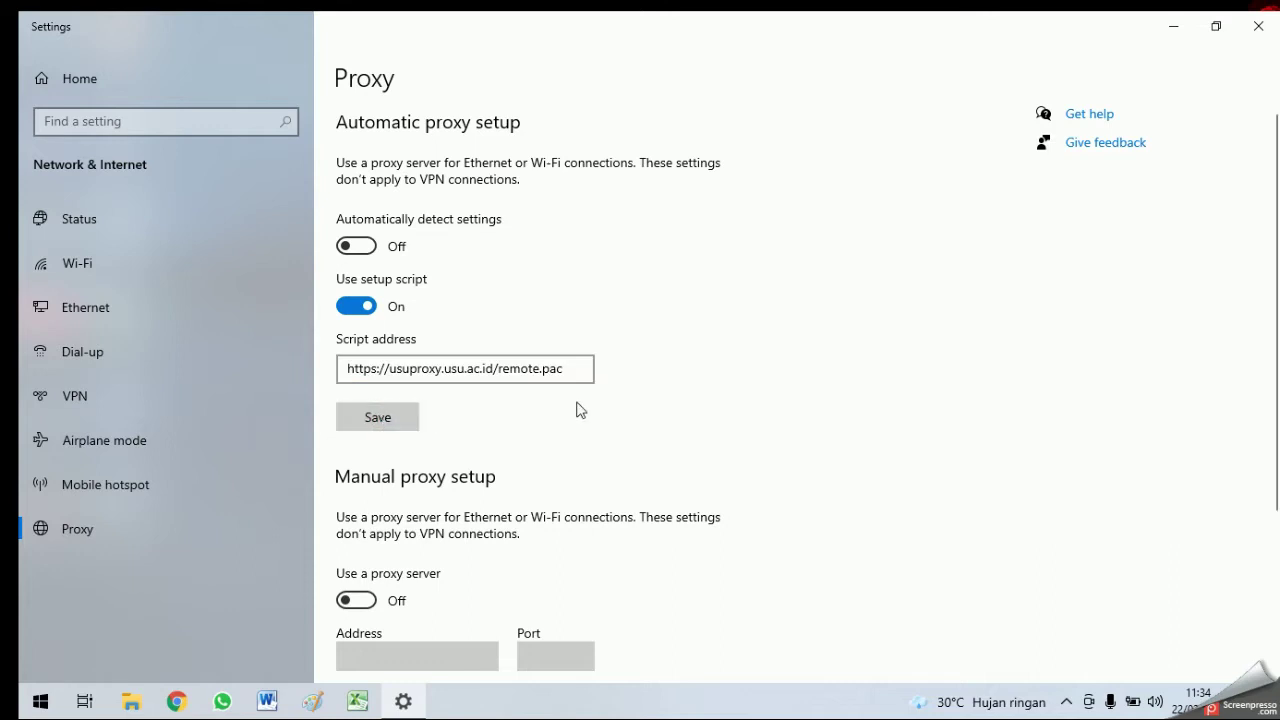
scroll(580, 410, "down", 3)
scroll(580, 408, "up", 3)
left_click(1260, 28)
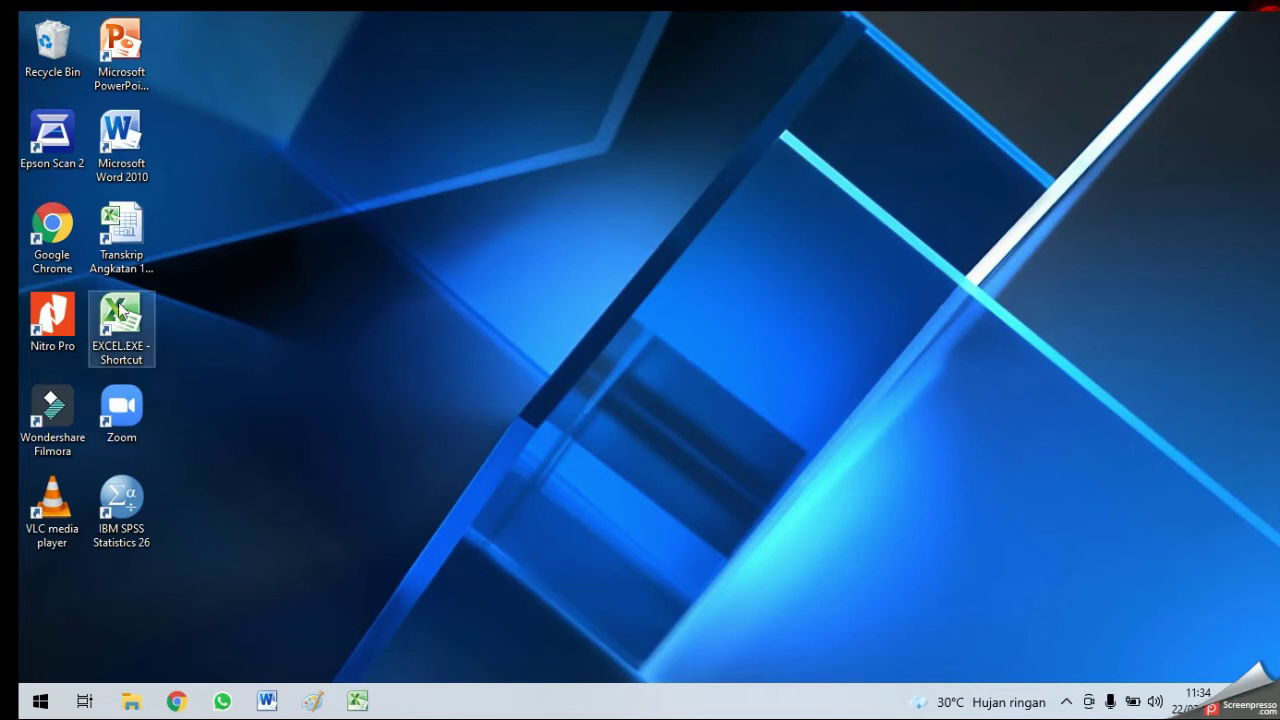
Step: Switch to Google Chrome and load usuproxy.usu.ac.id
double_click(55, 230)
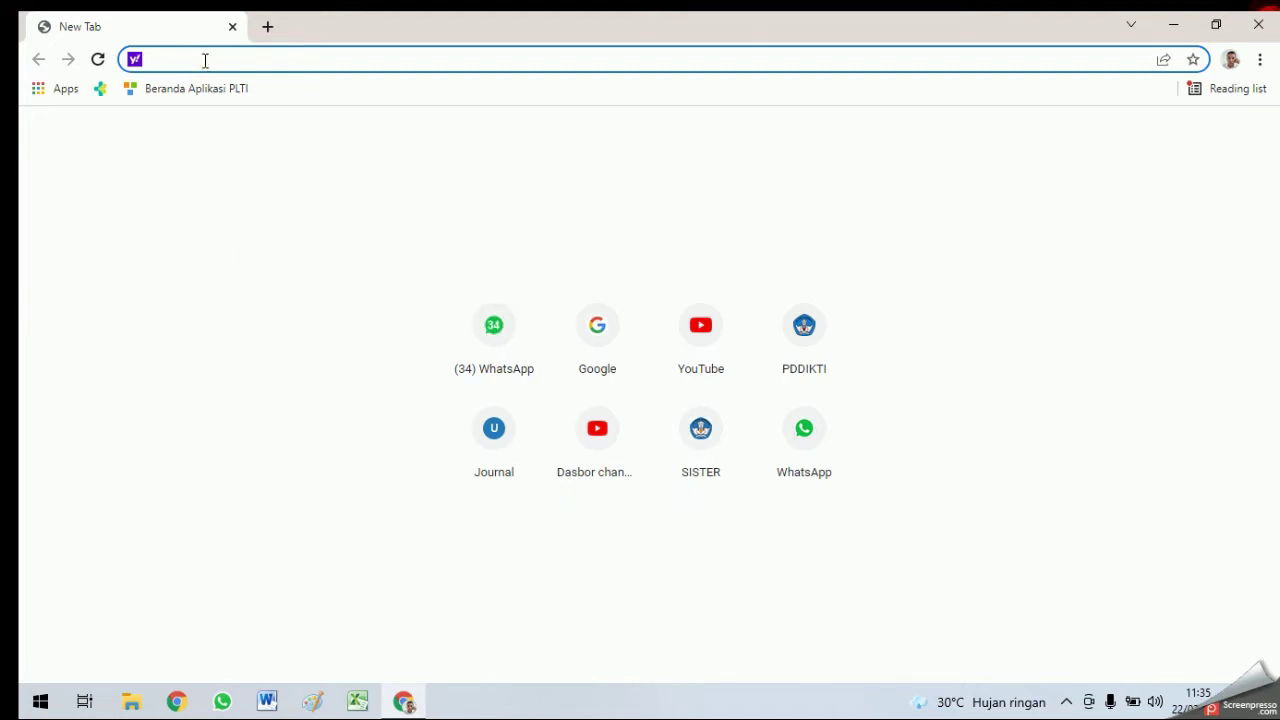
type("usu")
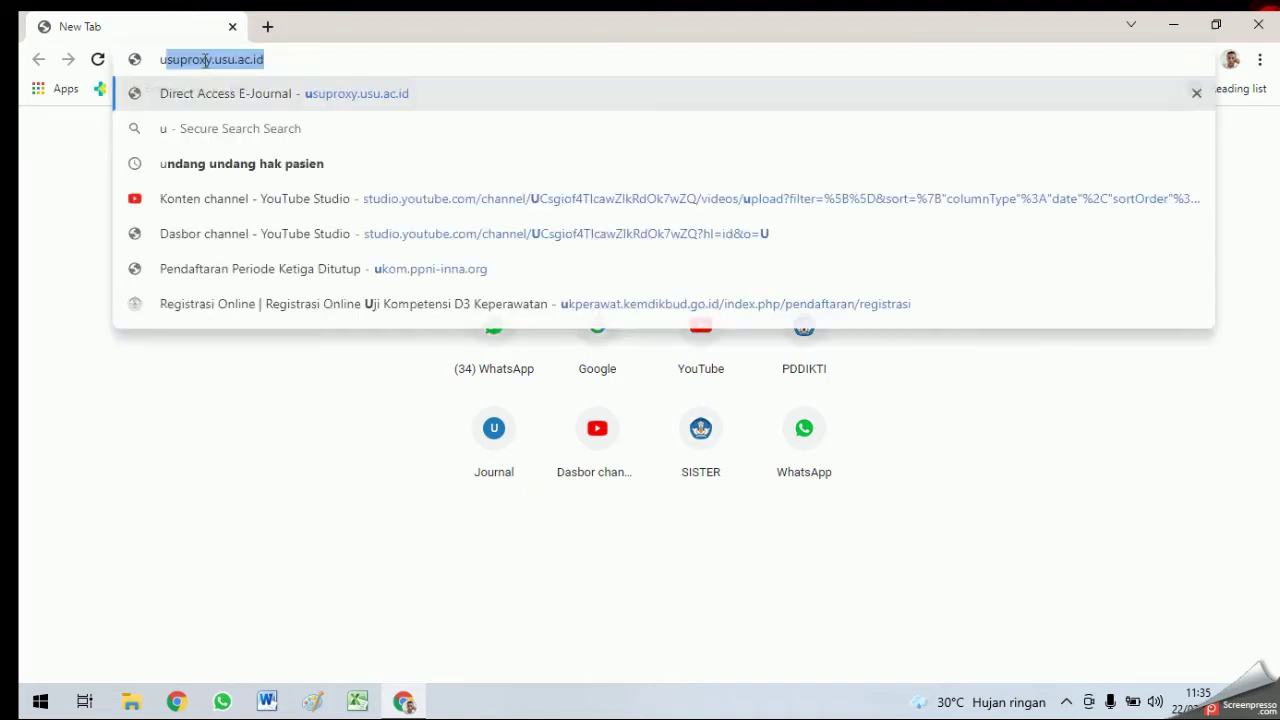
left_click(328, 61)
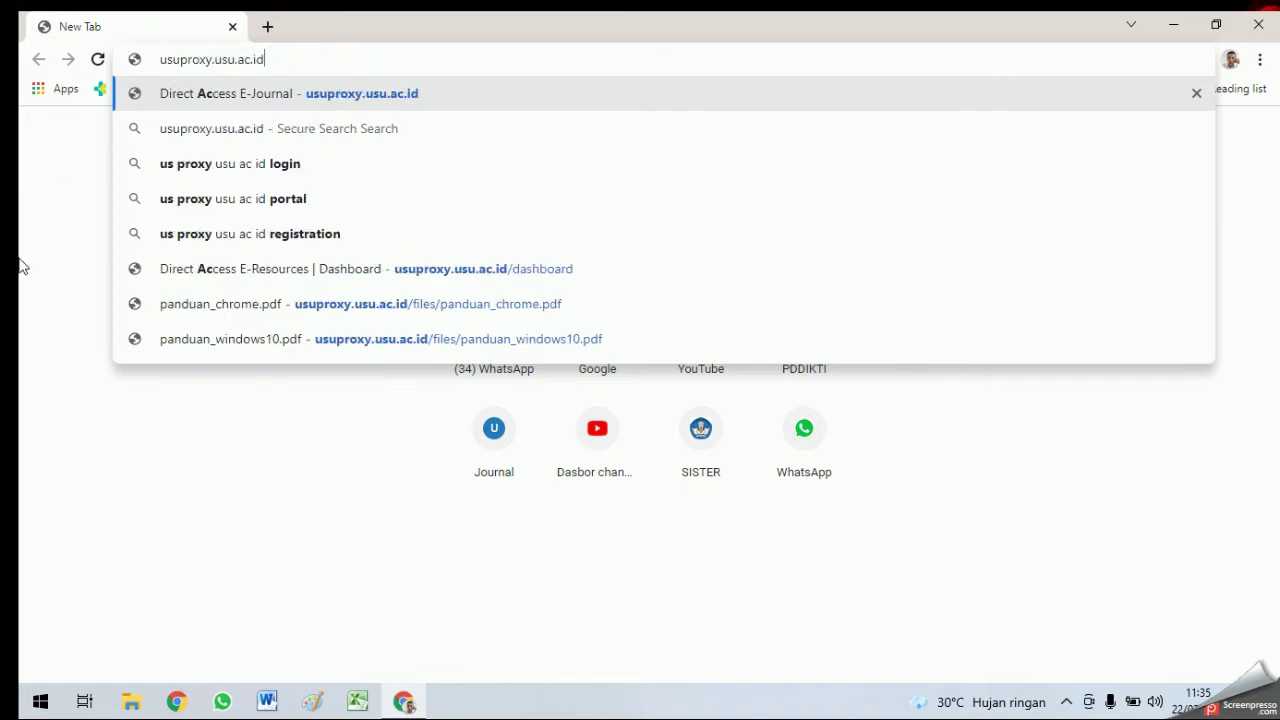
key("Return")
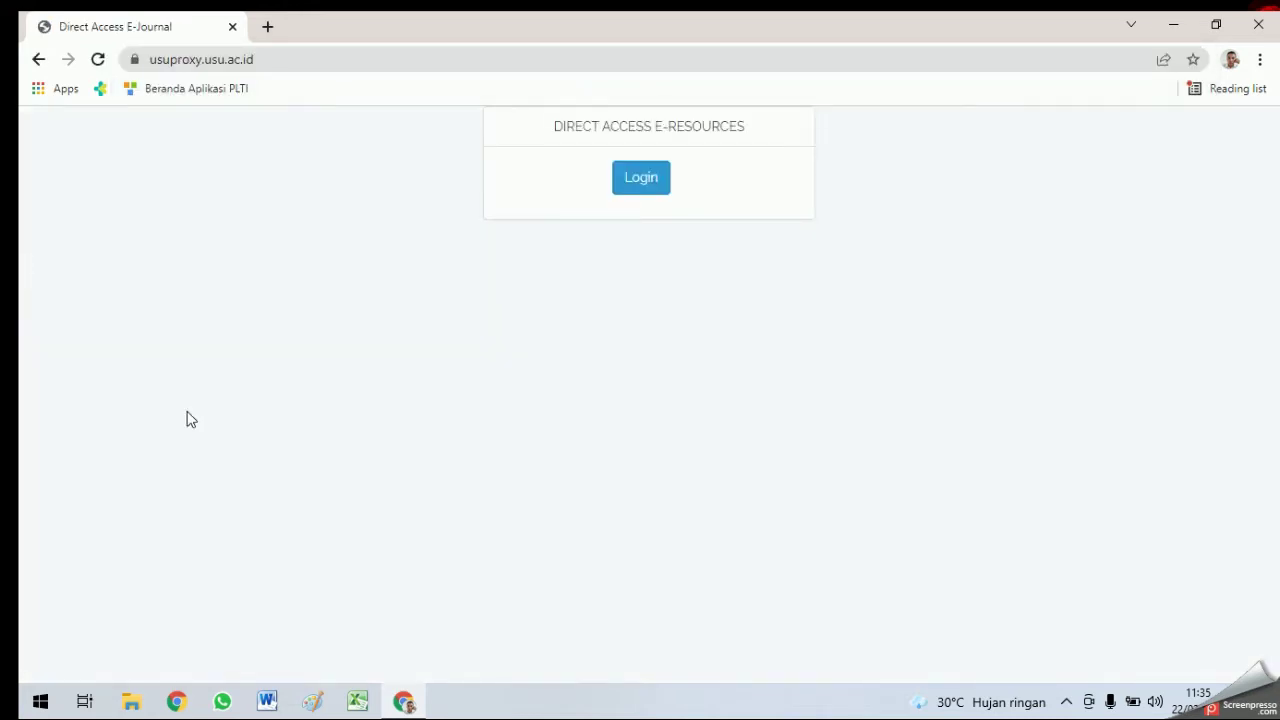
Step: Start the Direct Access E-Resources login and sign in to USU Single Sign On with the saved account username and password
left_click(640, 190)
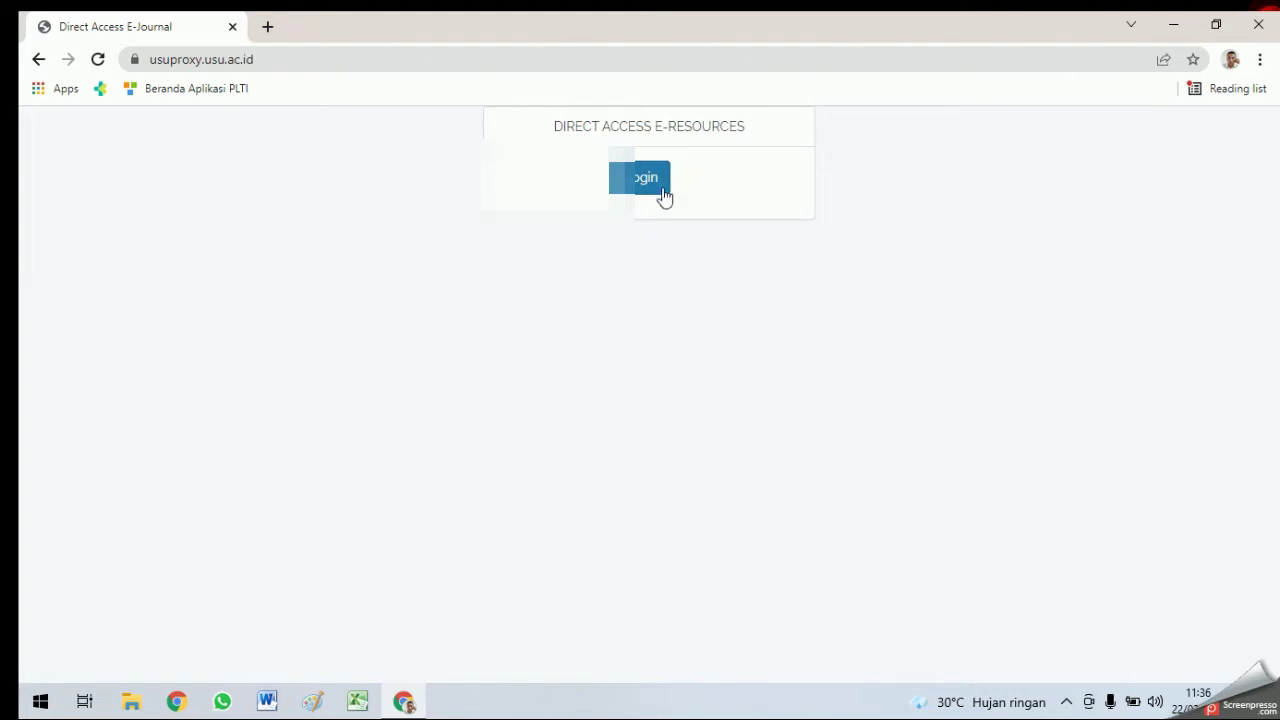
left_click(650, 186)
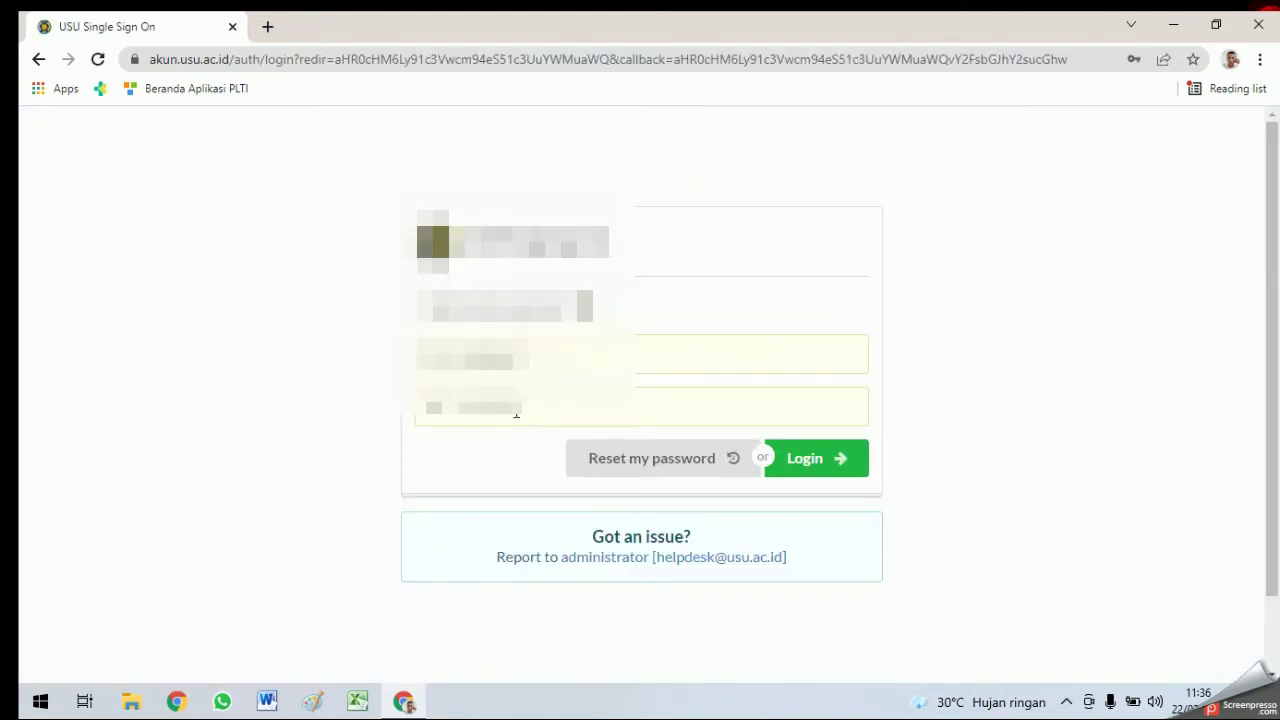
left_click(518, 412)
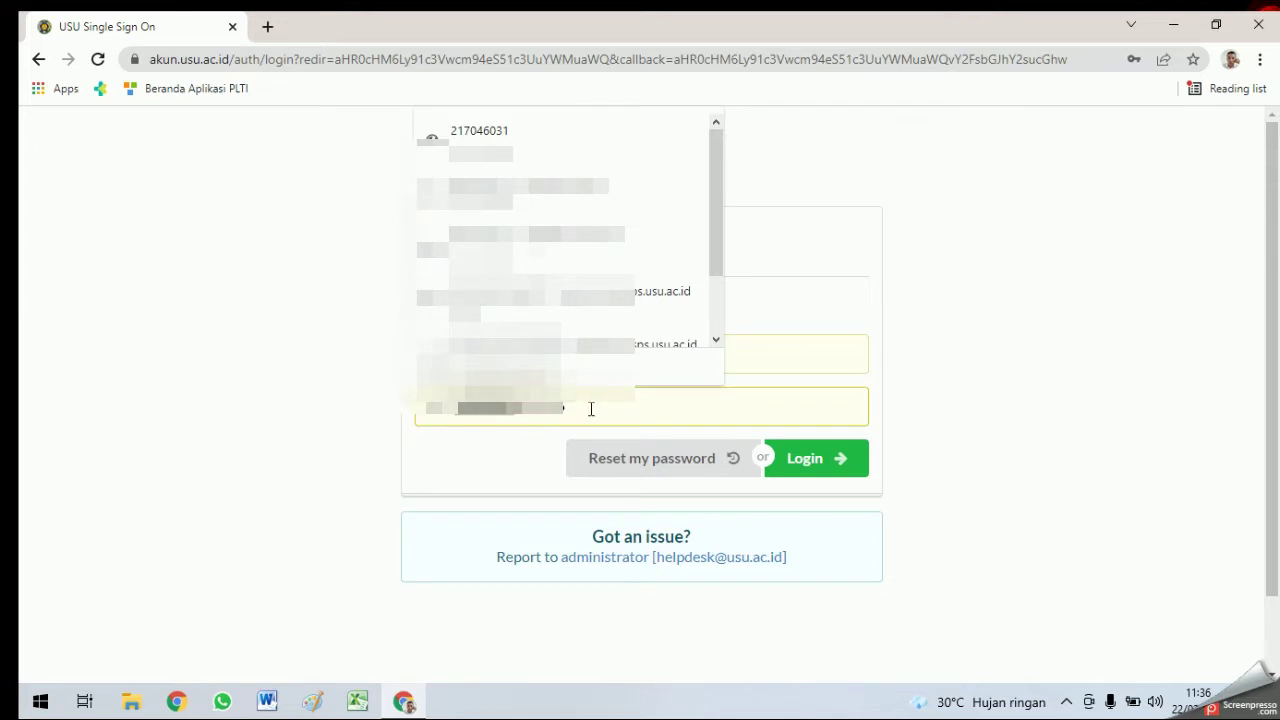
left_click(358, 360)
left_click(570, 360)
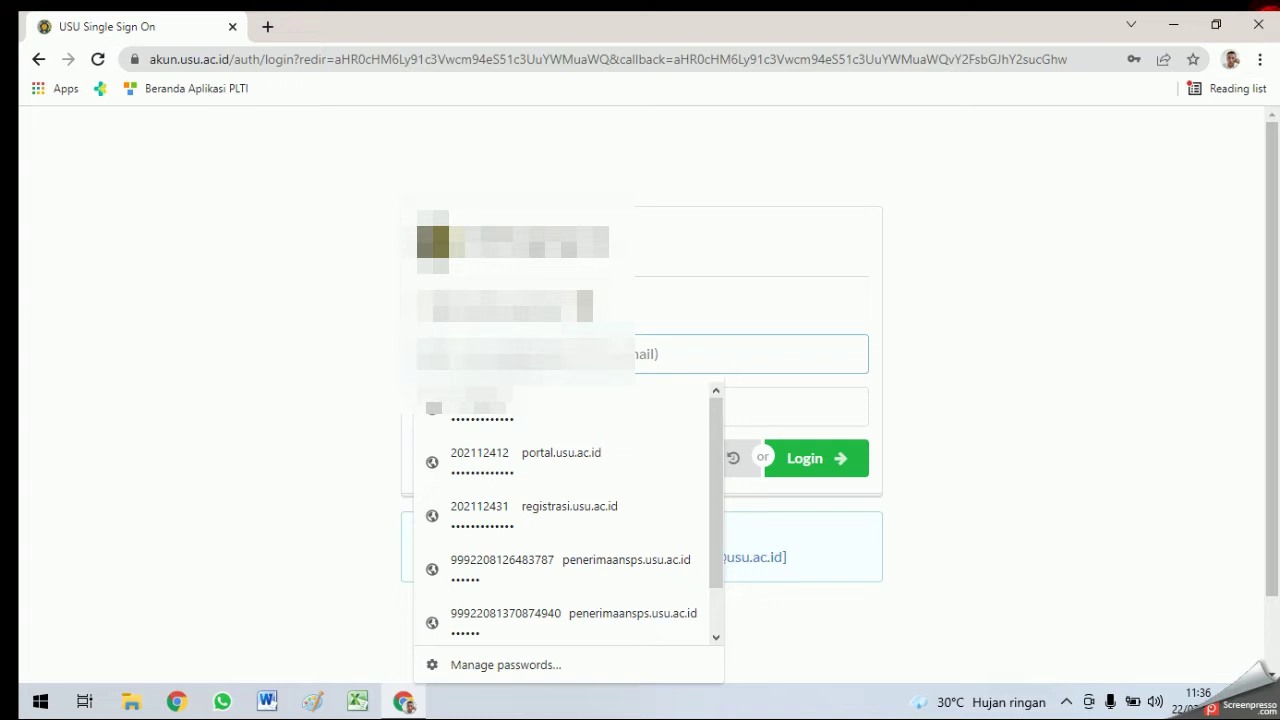
left_click(490, 414)
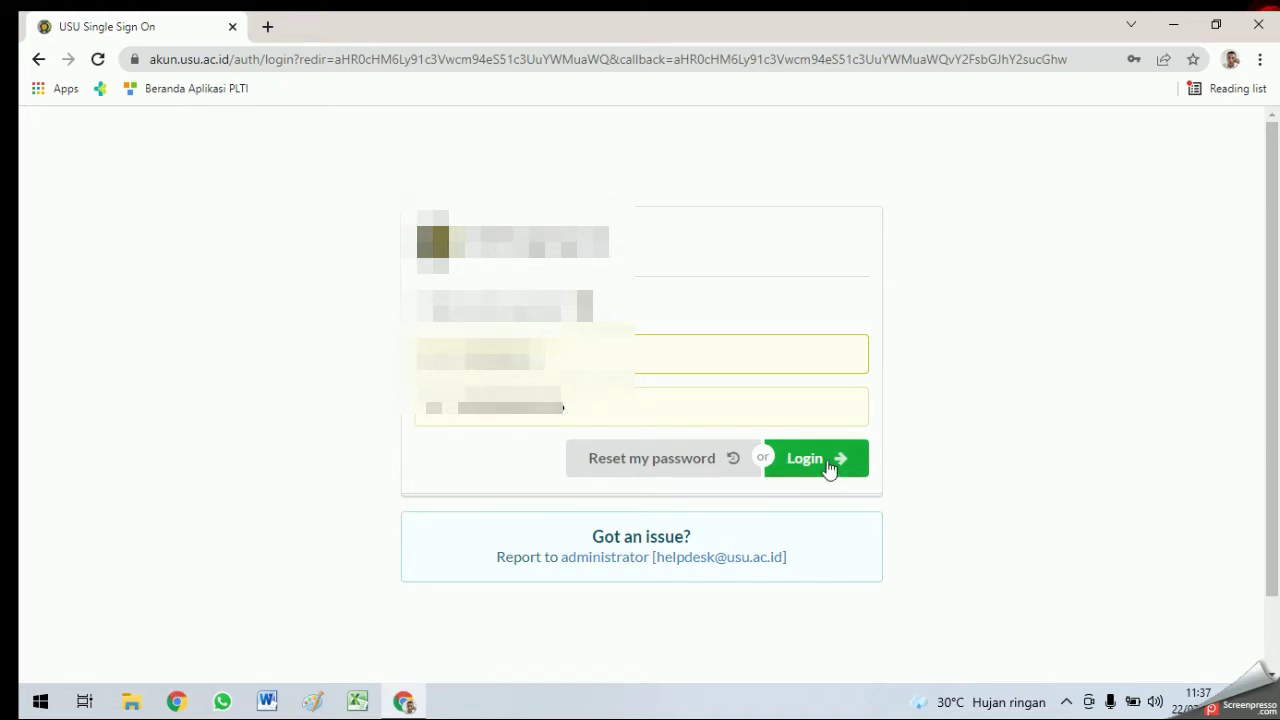
left_click(828, 466)
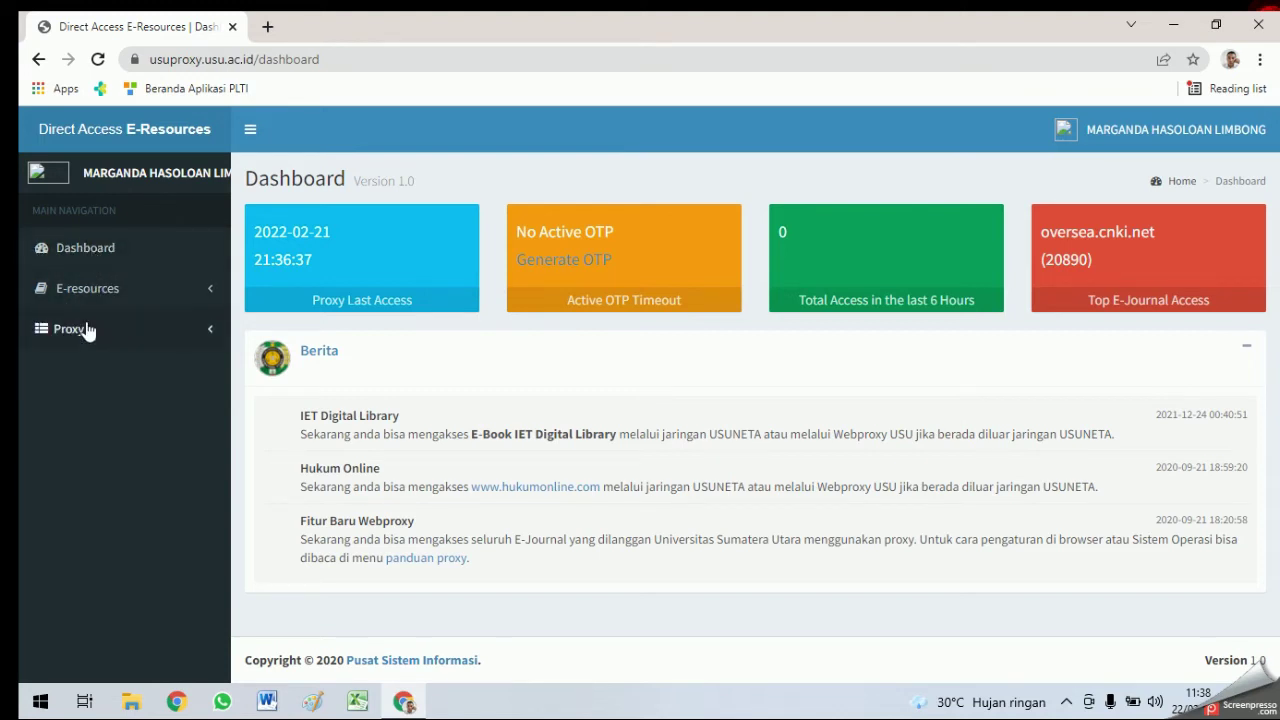
Step: Open the proxy's OTP page and generate an OTP username and password pair
left_click(208, 333)
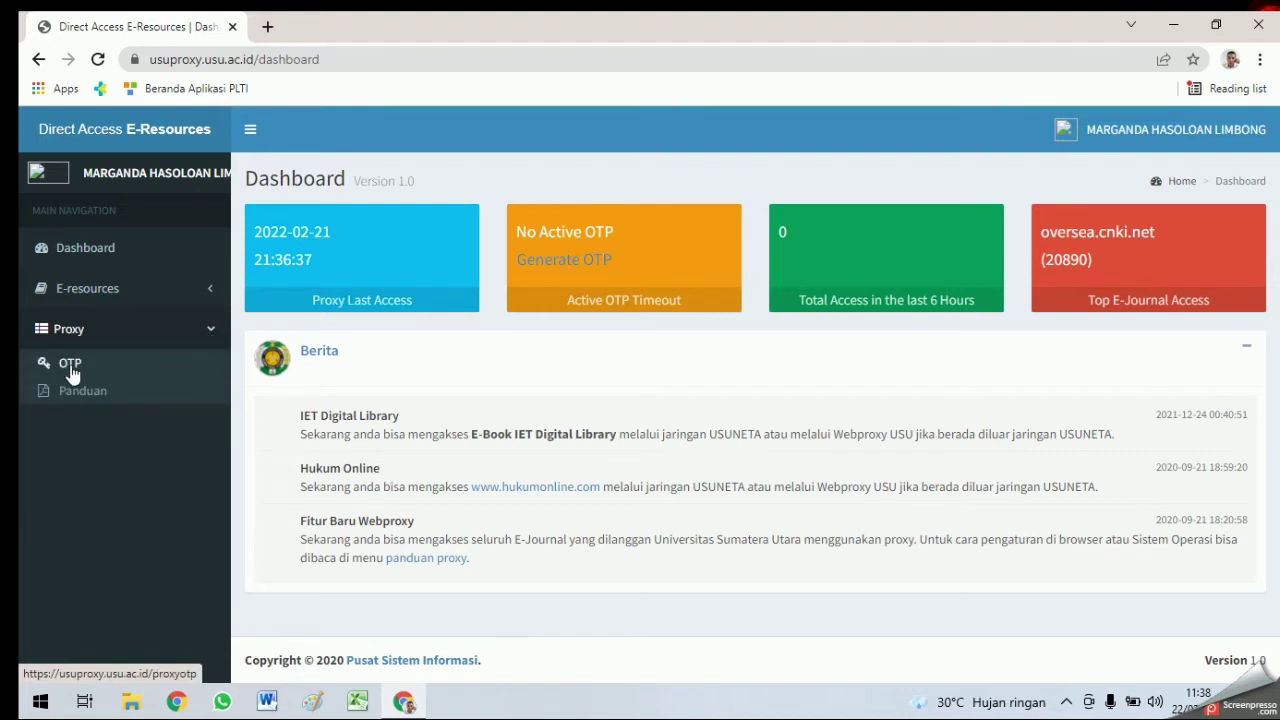
left_click(70, 366)
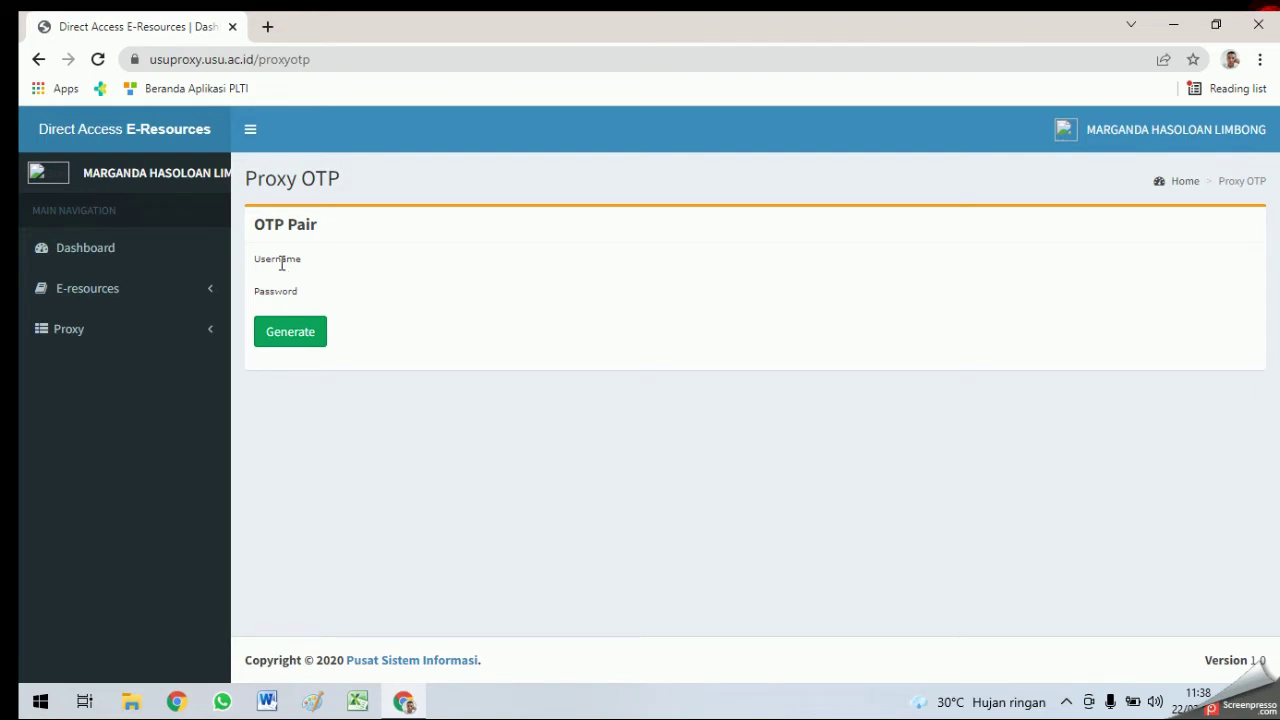
left_click(293, 334)
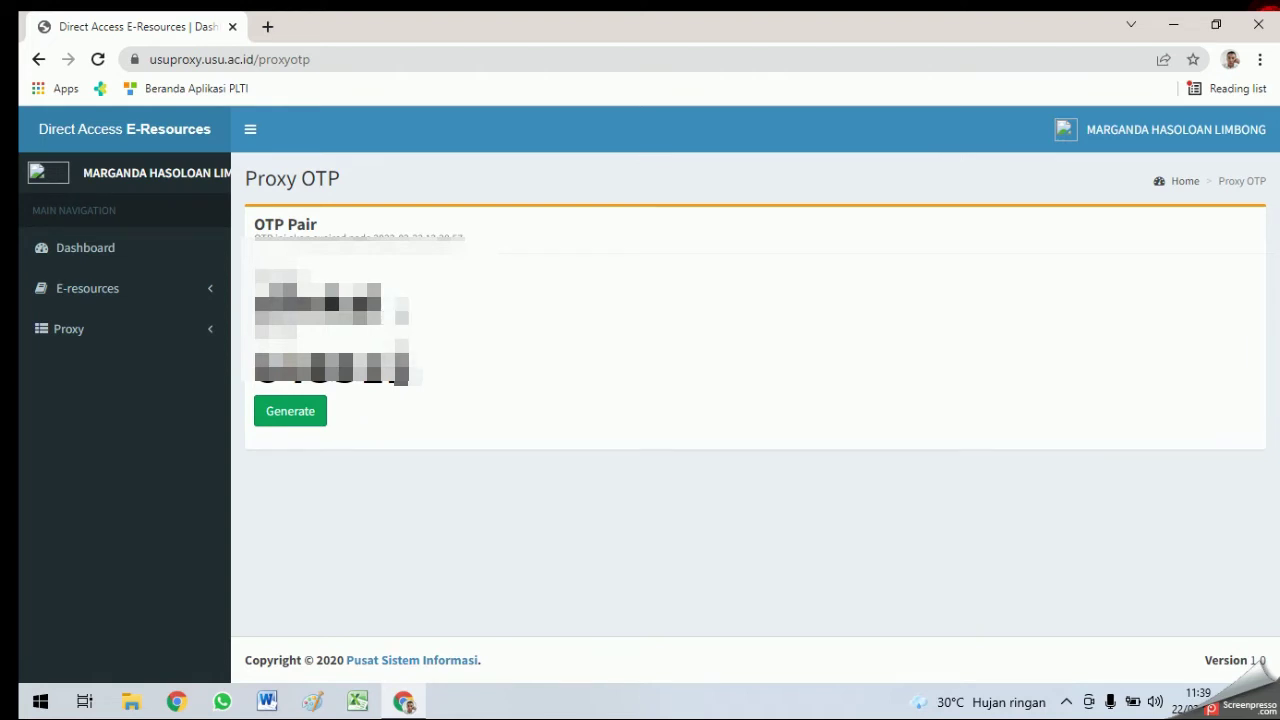
left_click_drag(408, 300, 250, 300)
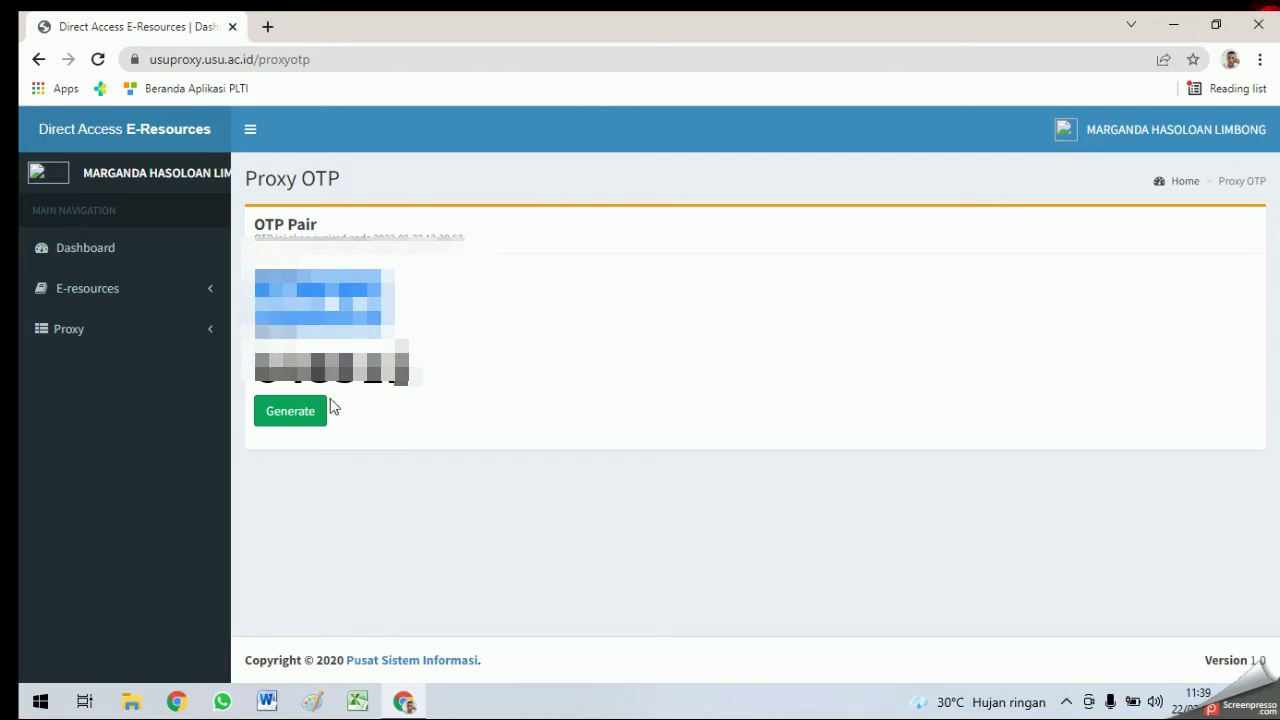
left_click(442, 300)
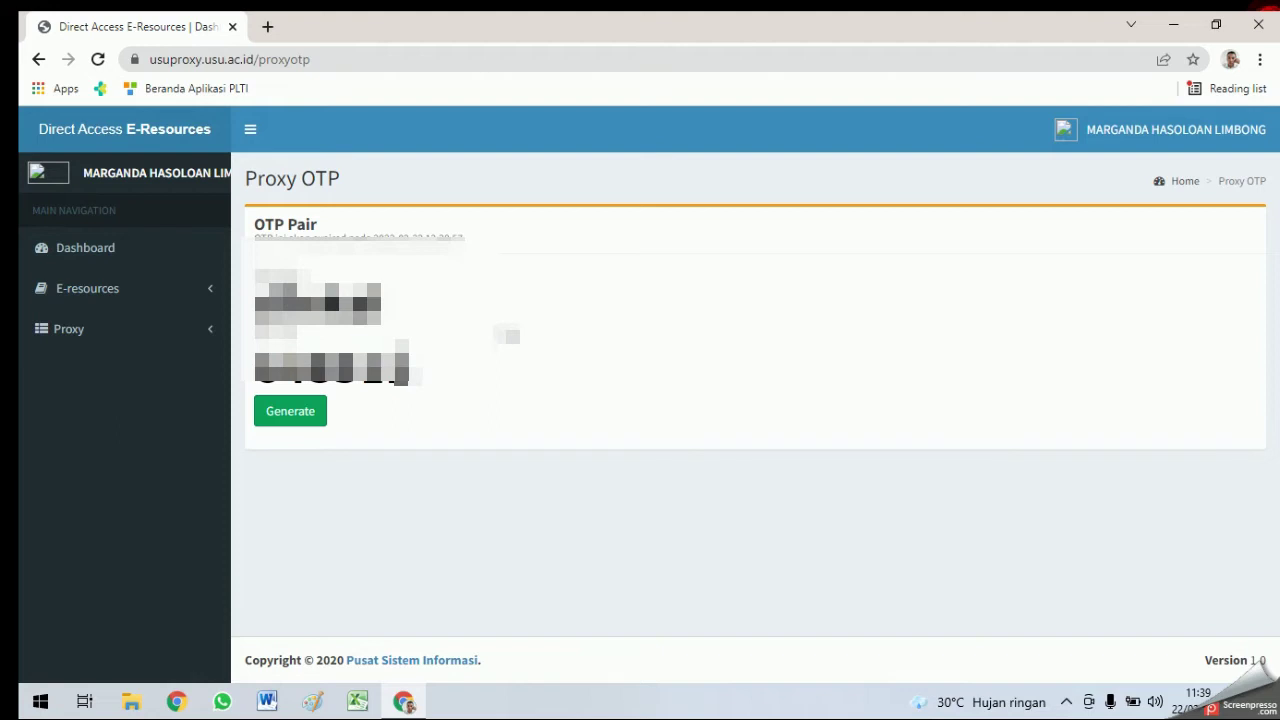
Step: Open a blank Notepad document and select the generated OTP username and password together in Chrome
key("super")
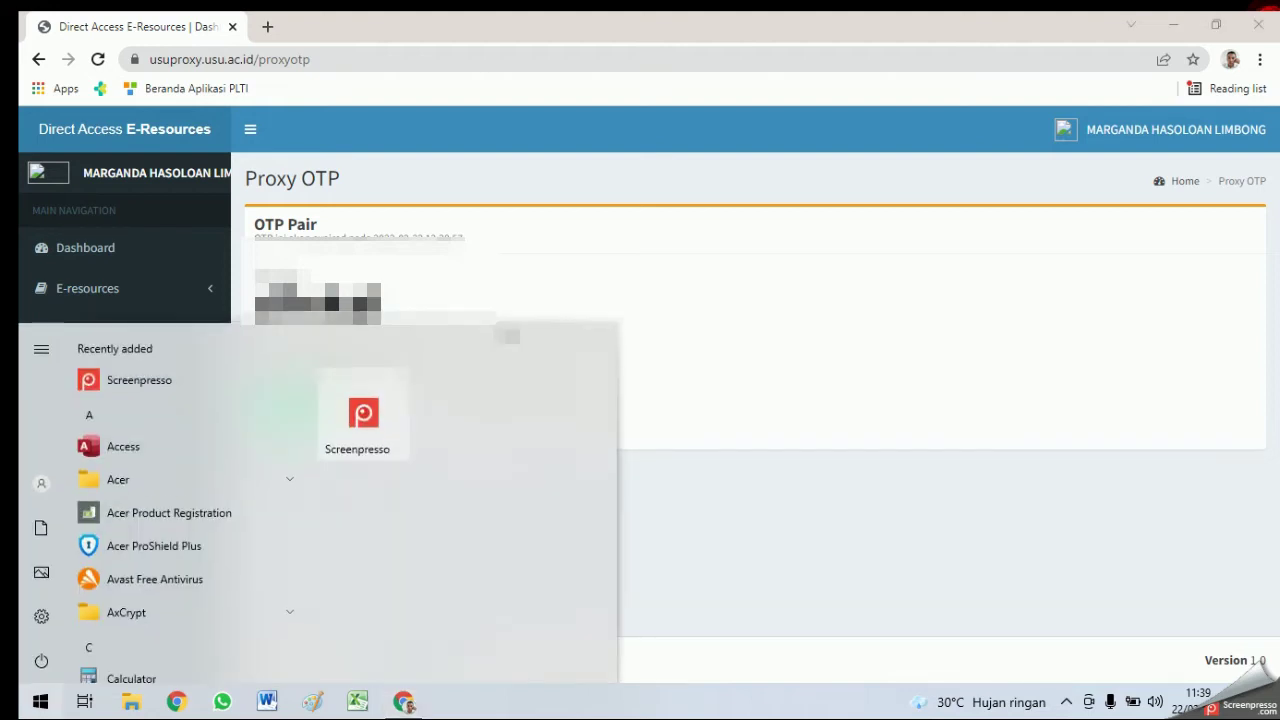
type("note")
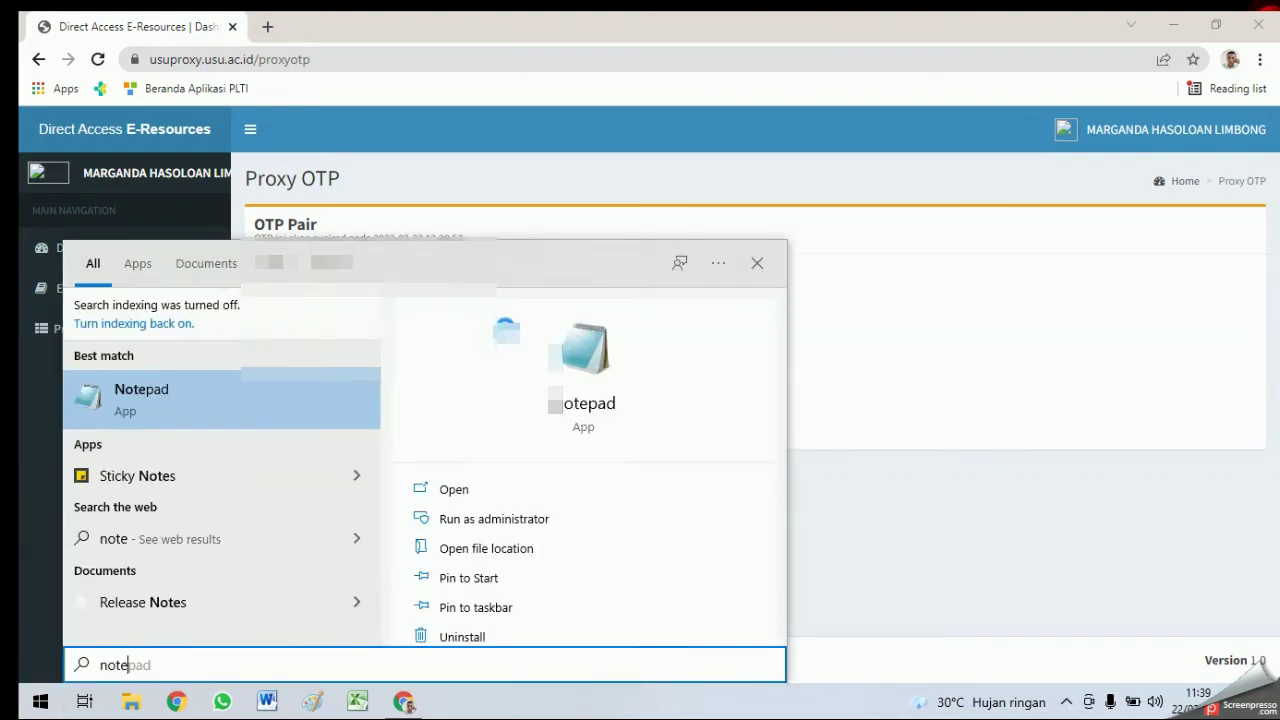
left_click(207, 415)
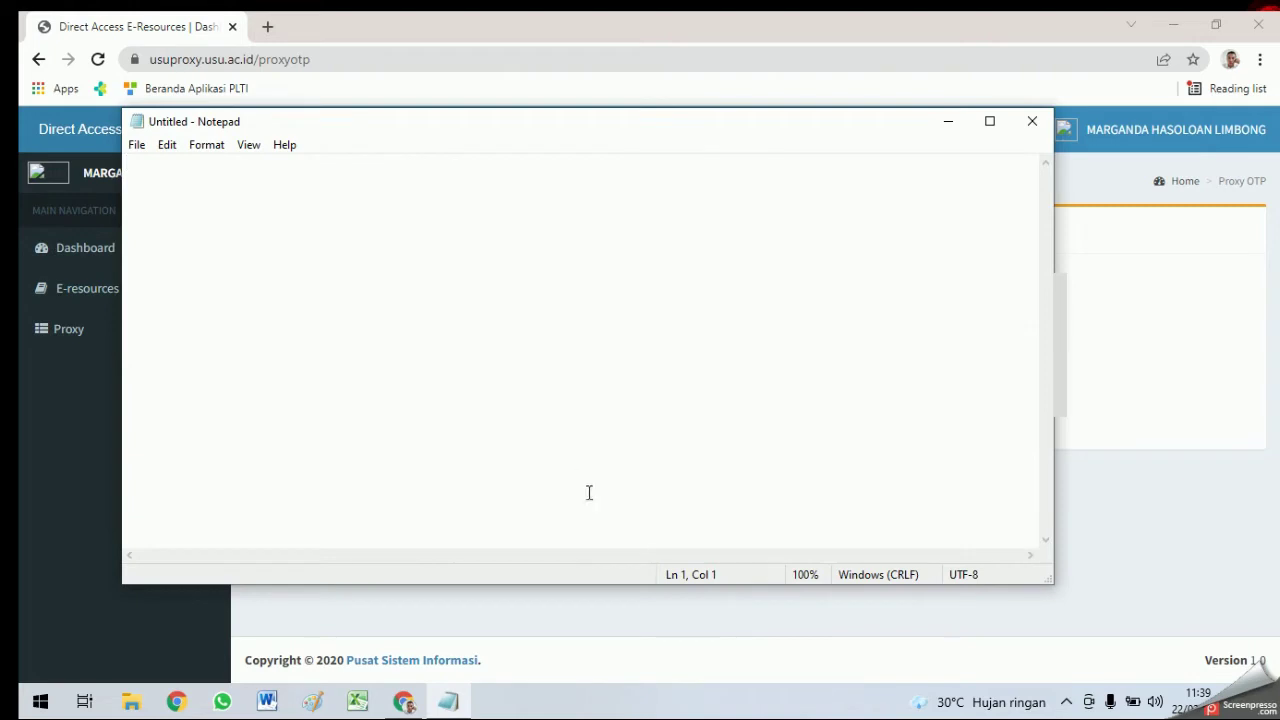
left_click(405, 705)
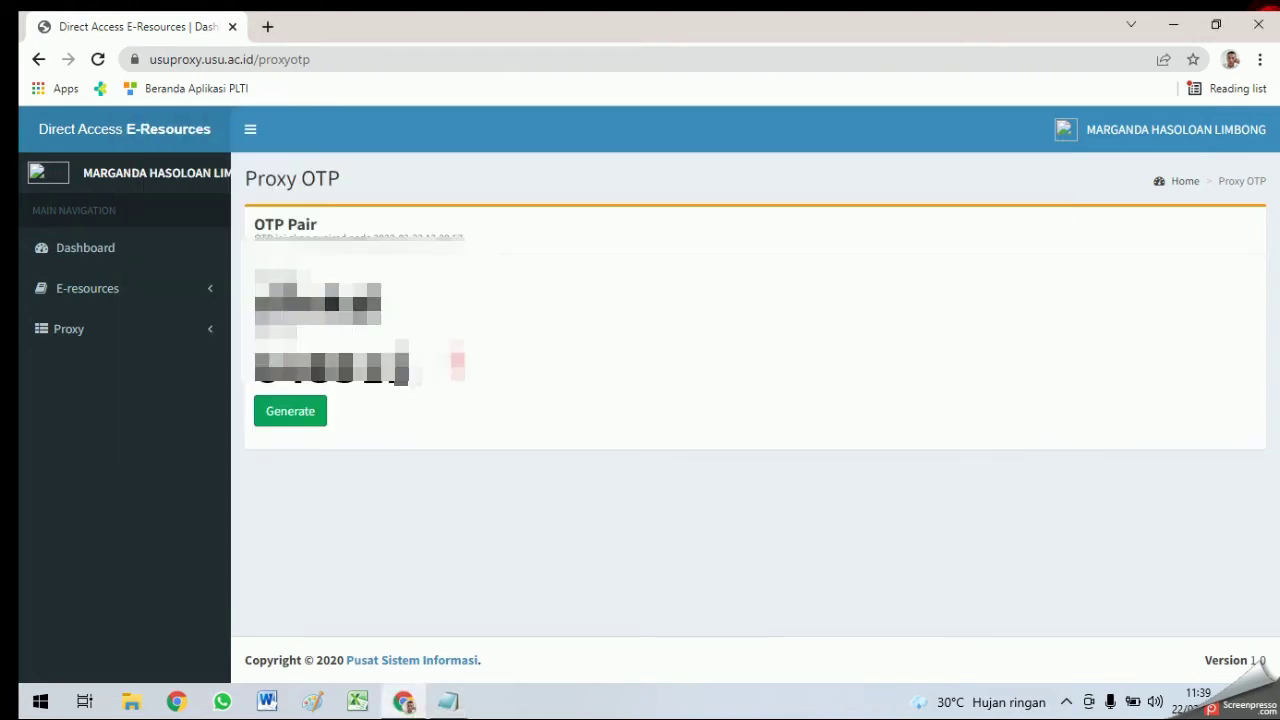
left_click_drag(455, 378, 237, 277)
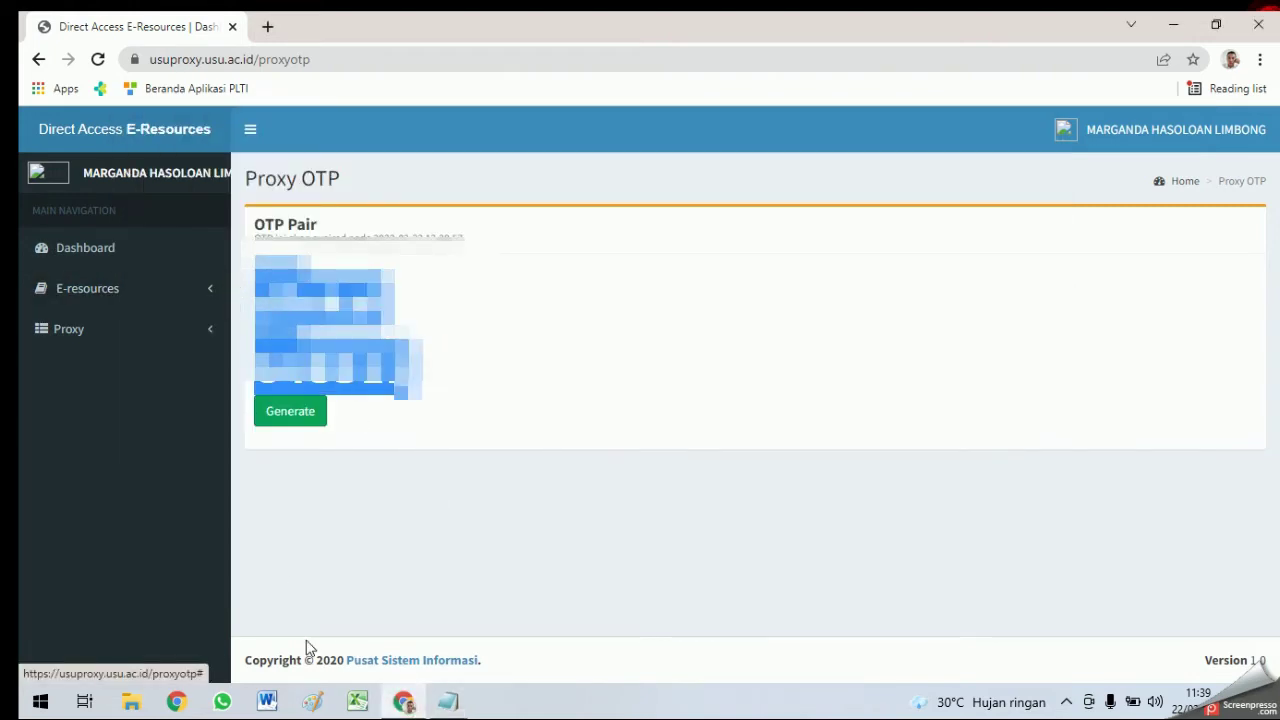
left_click(448, 701)
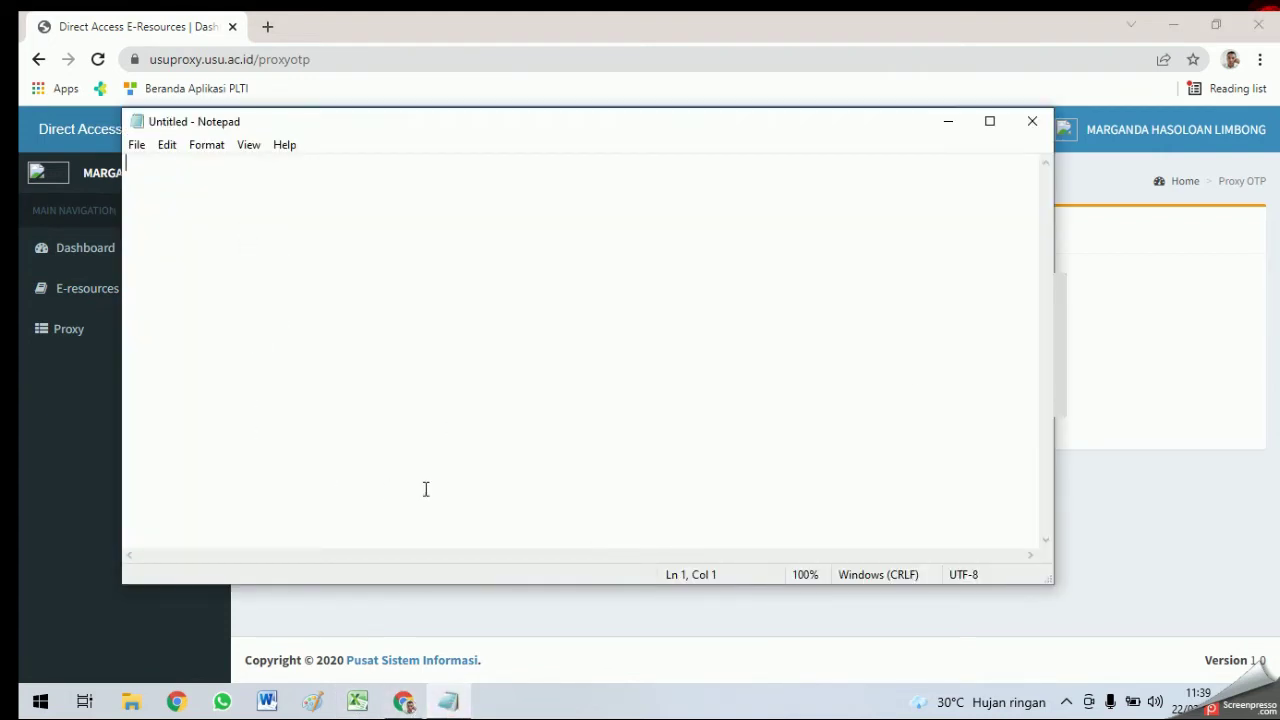
left_click(948, 121)
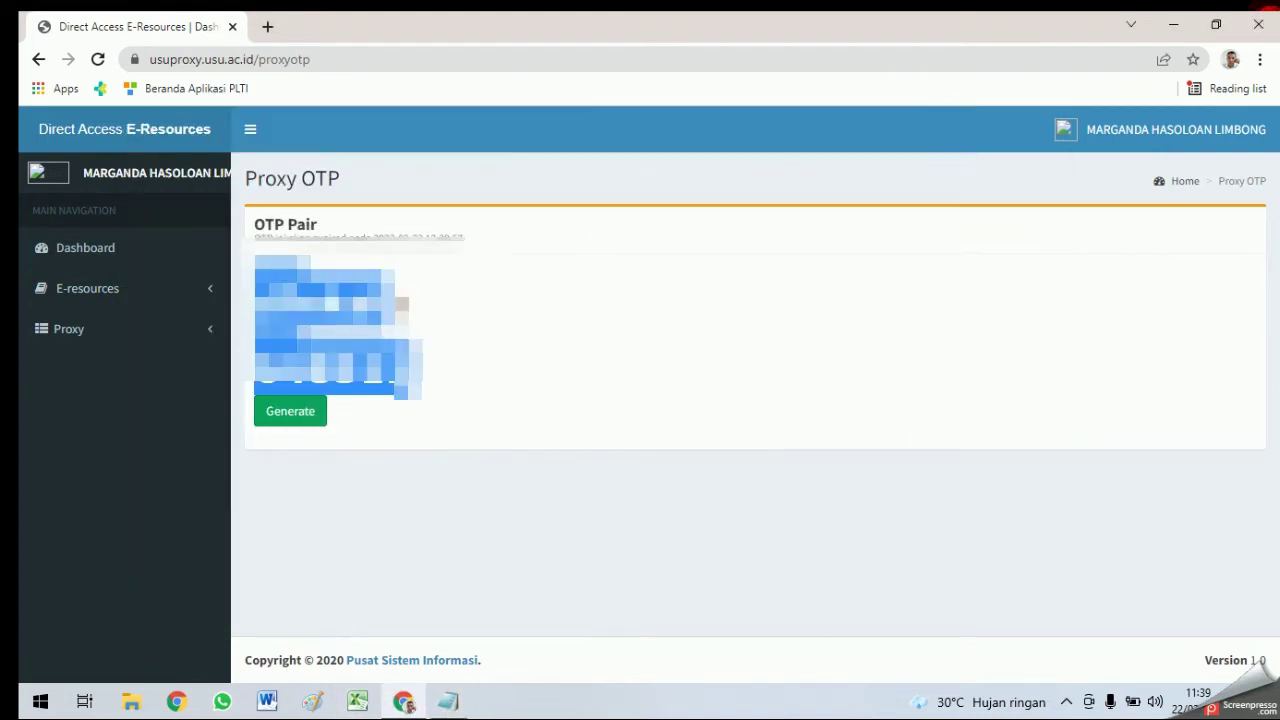
Step: Copy the OTP username alone into the blank Notepad document and close the document without saving
double_click(318, 303)
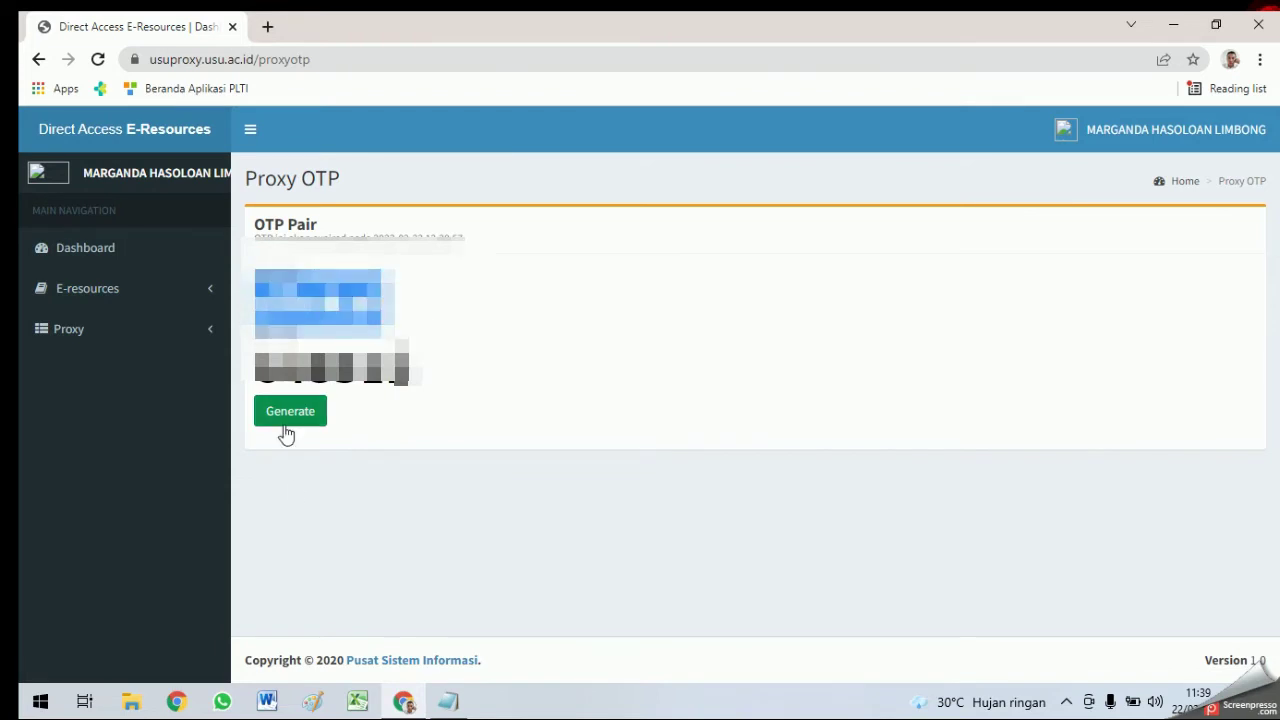
left_click(448, 701)
left_click(243, 232)
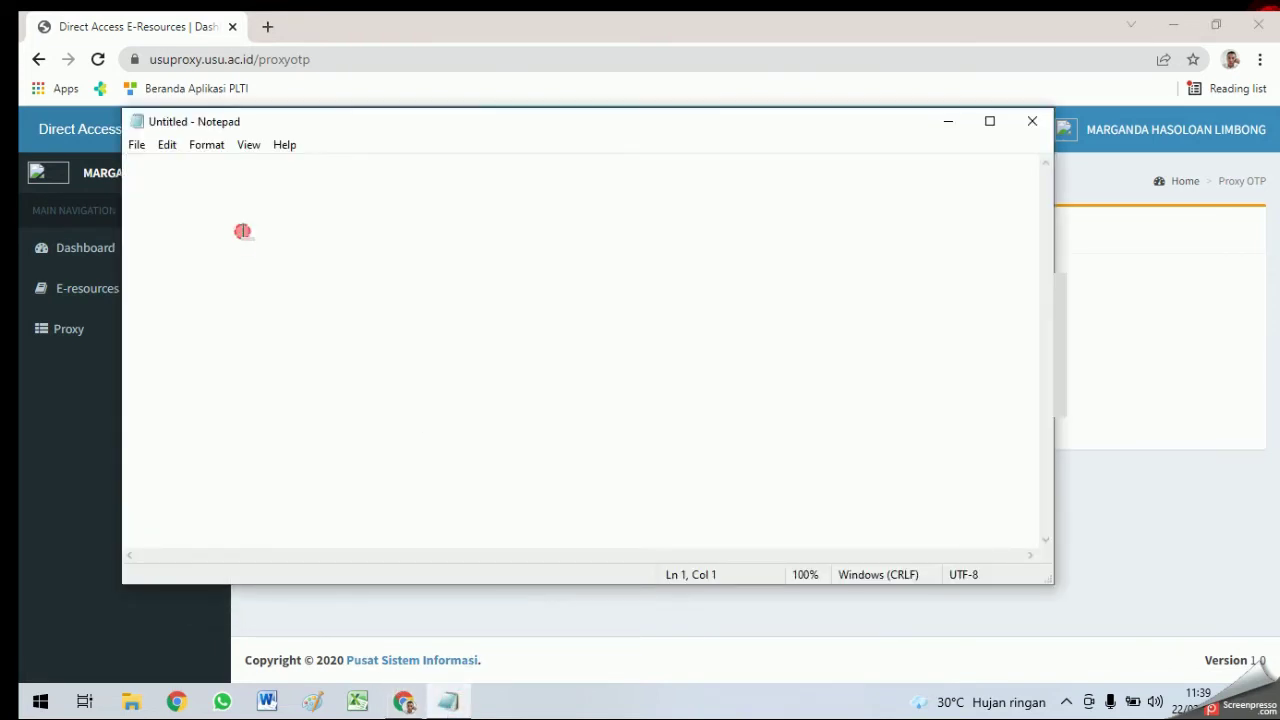
type("v")
left_click(1033, 122)
left_click(700, 358)
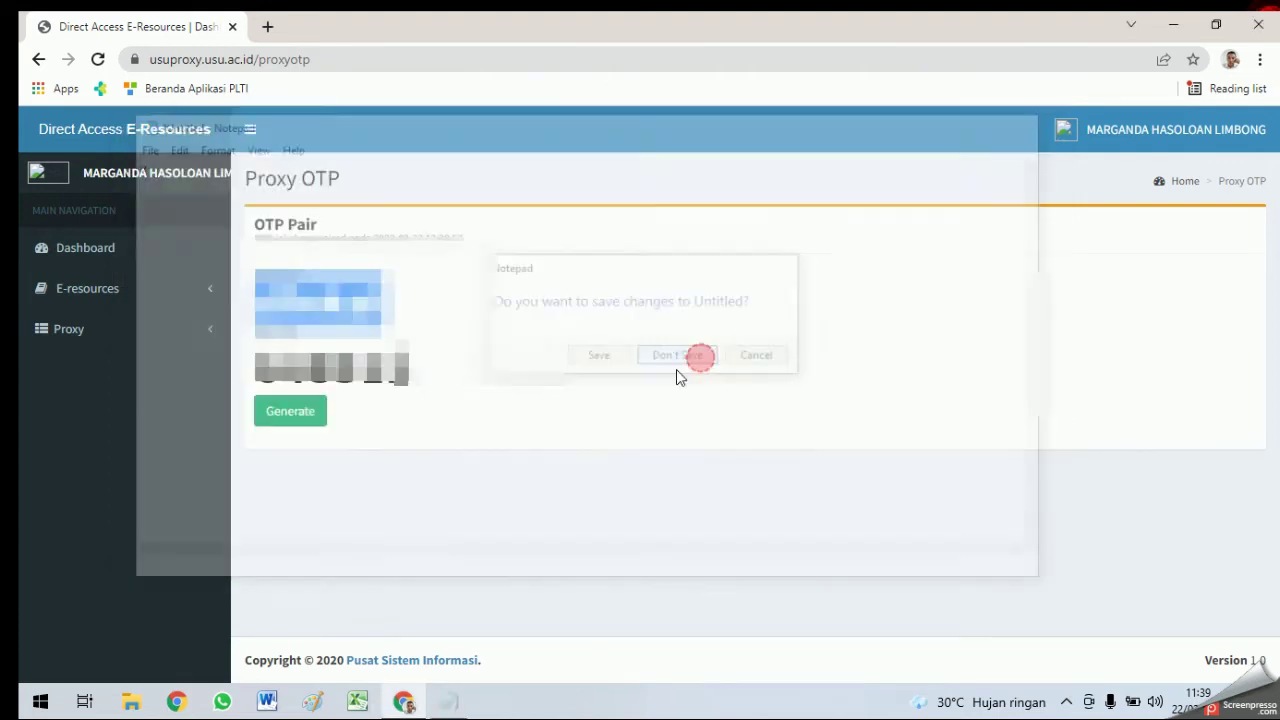
left_click(790, 337)
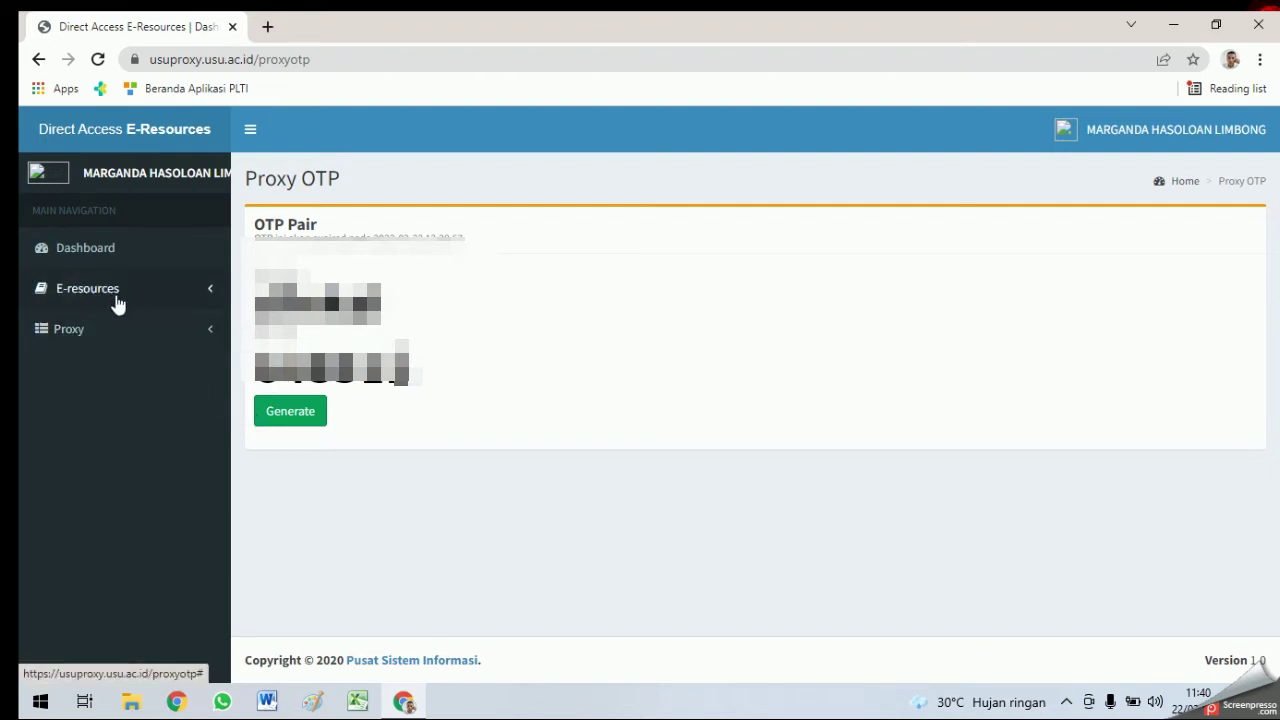
Step: Open the E-Journals list from the e-resources section
left_click(209, 292)
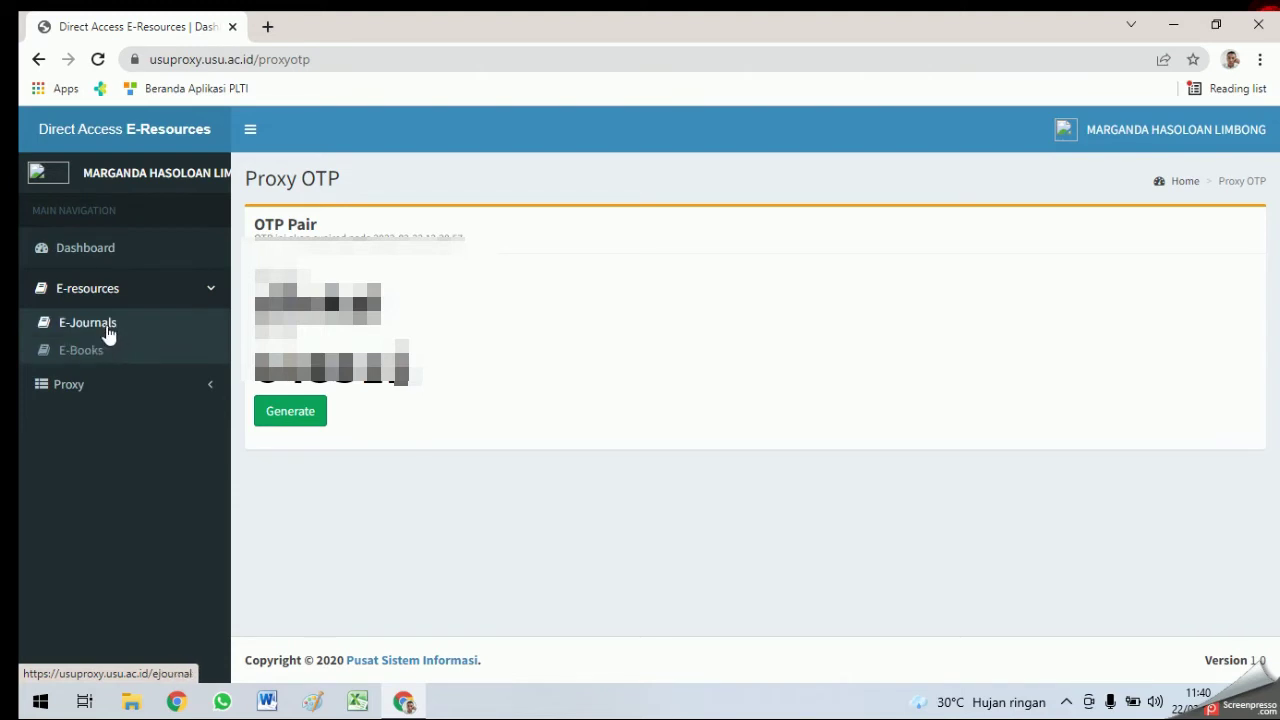
left_click(215, 290)
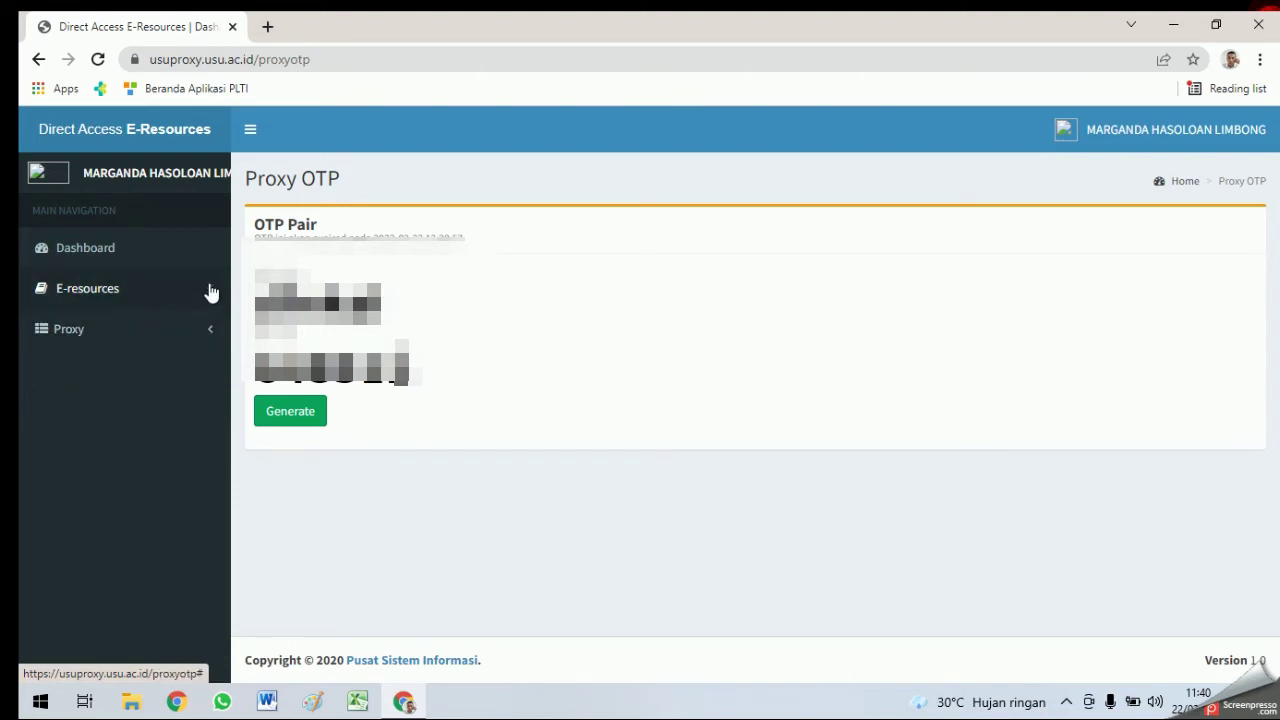
left_click(118, 292)
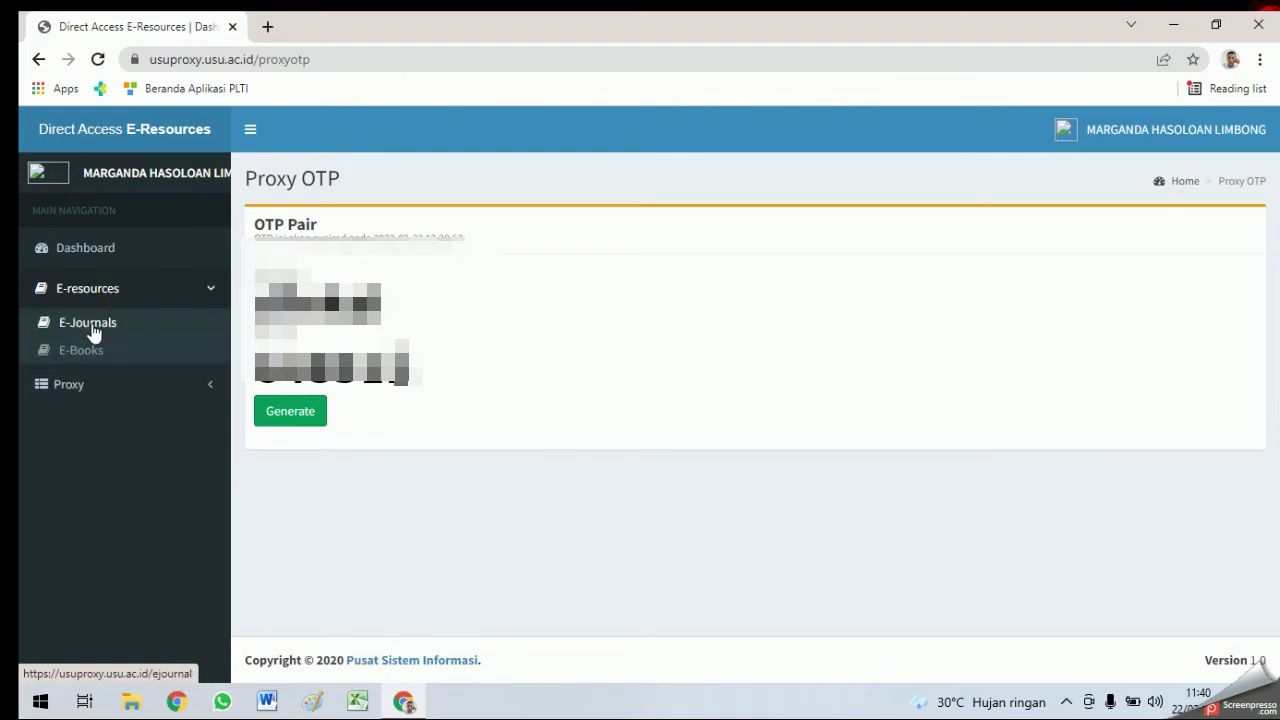
left_click(89, 323)
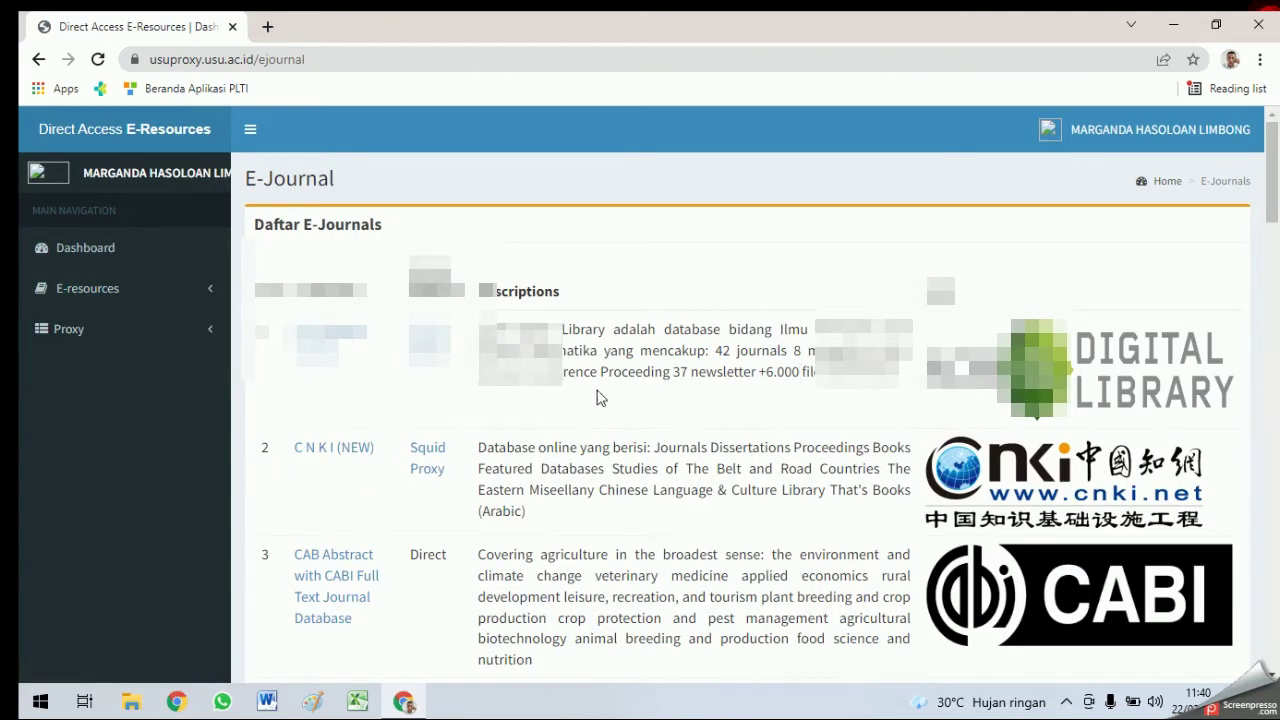
Step: Look through the E-Journals list and examine each journal's access method and description
scroll(614, 378, "down", 3)
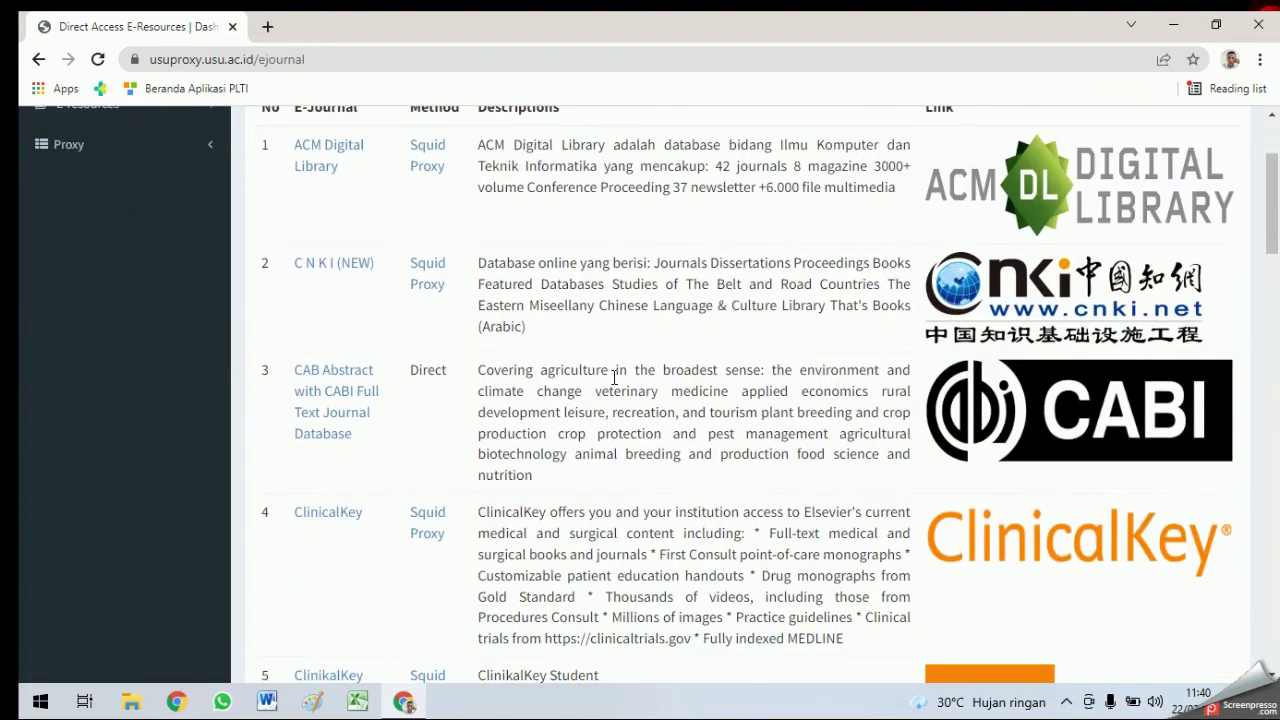
scroll(614, 378, "up", 3)
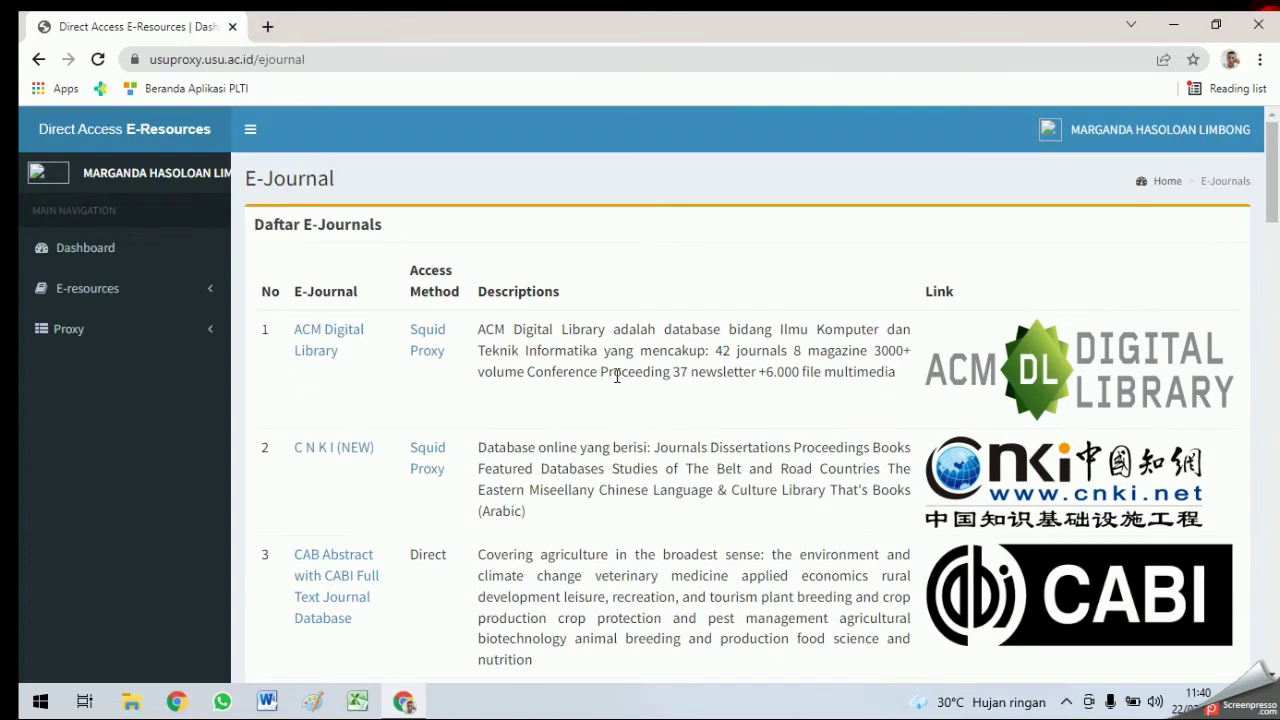
scroll(618, 375, "down", 3)
scroll(618, 375, "down", 3)
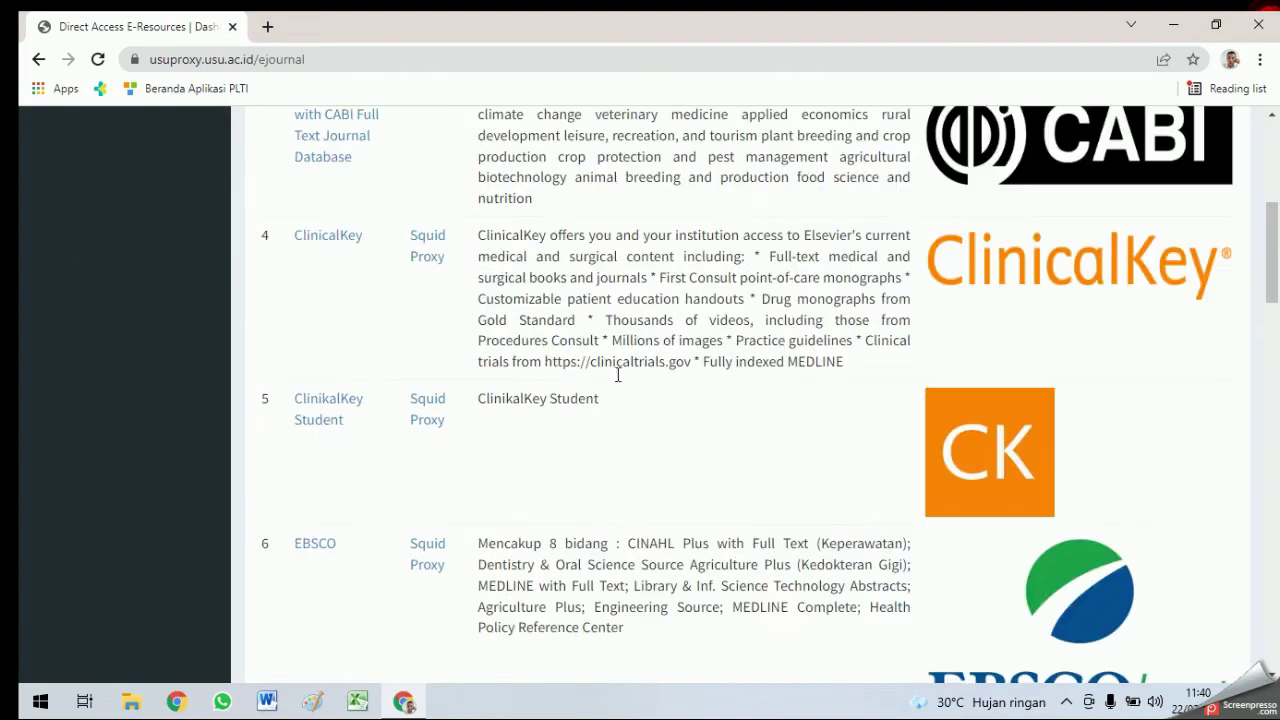
scroll(617, 382, "up", 5)
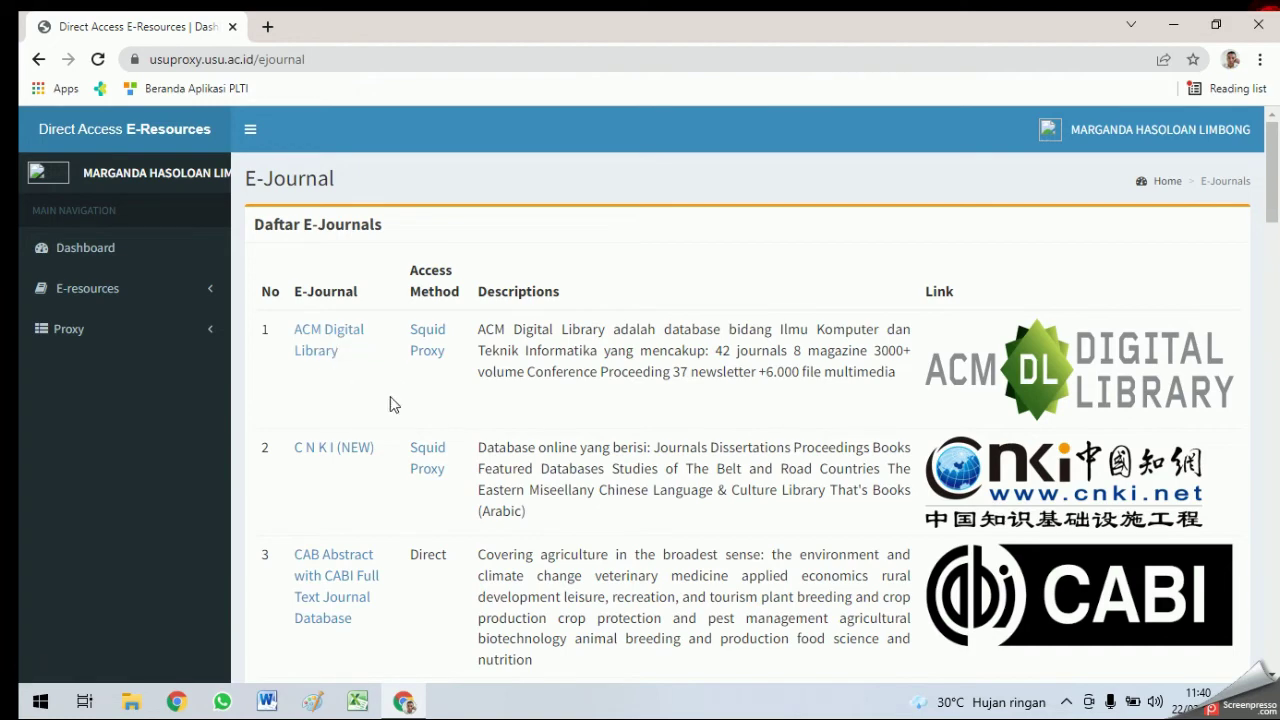
scroll(342, 462, "down", 1)
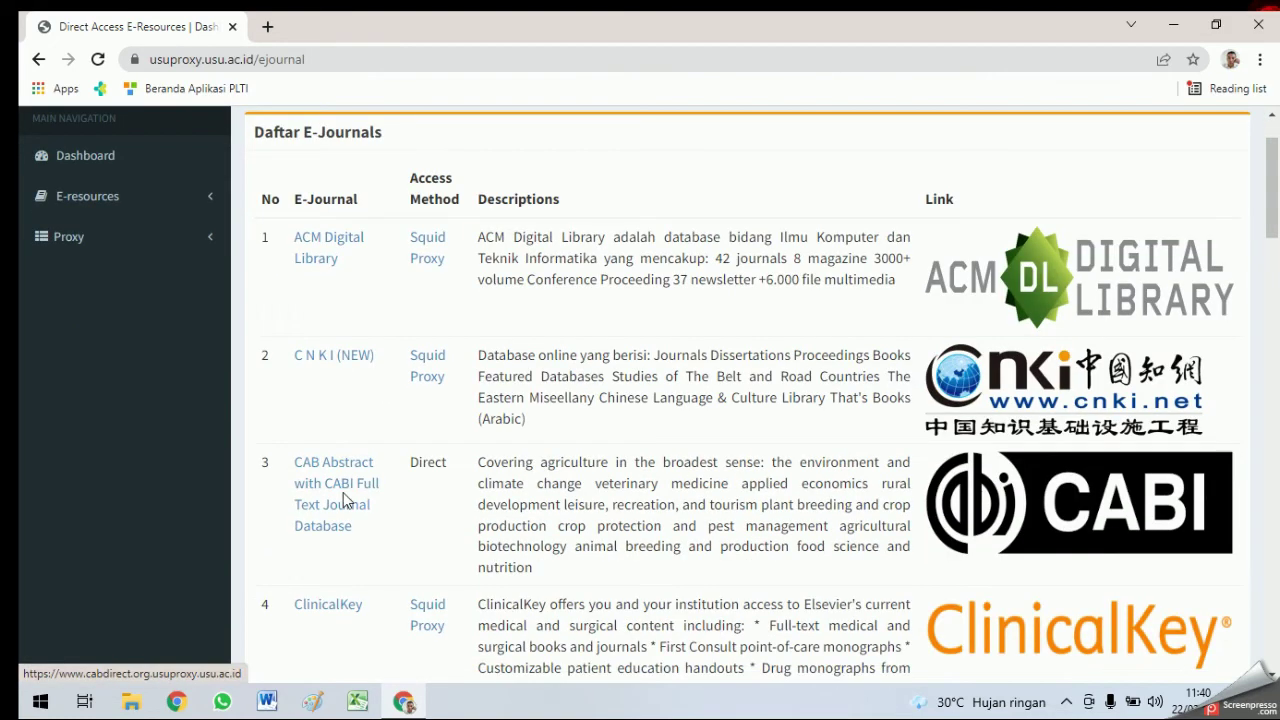
scroll(360, 500, "down", 2)
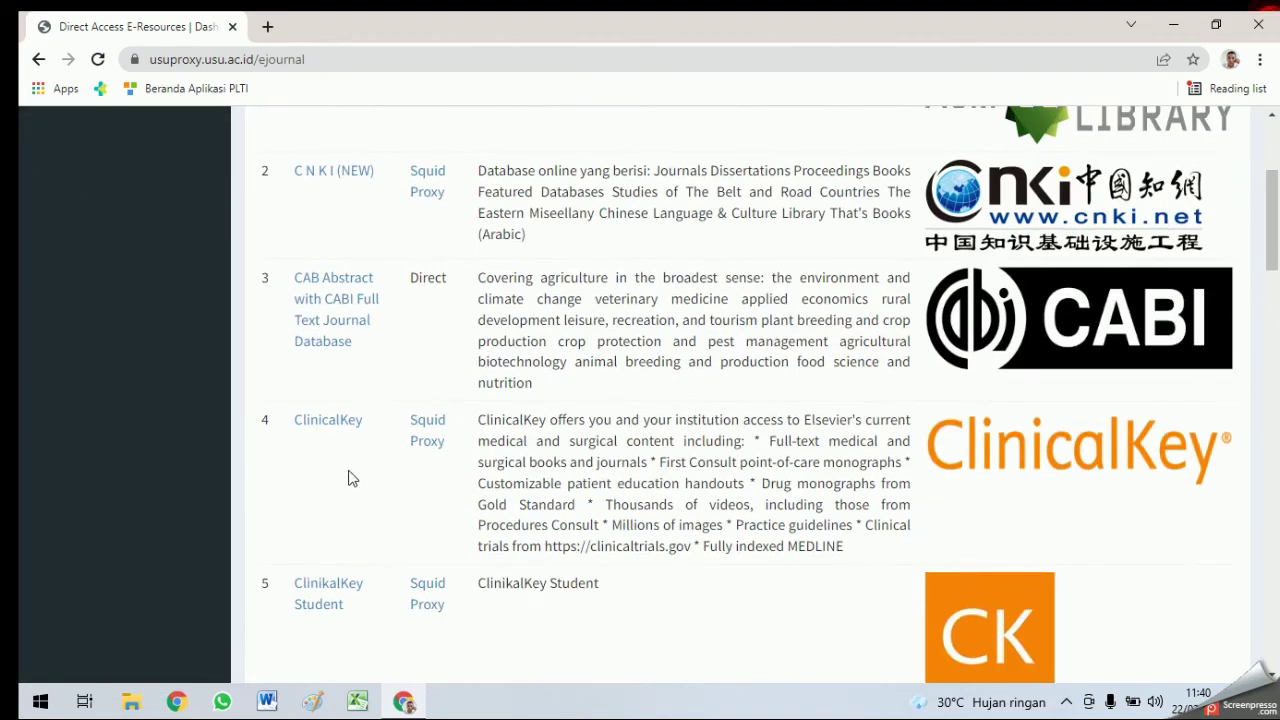
scroll(357, 477, "down", 2)
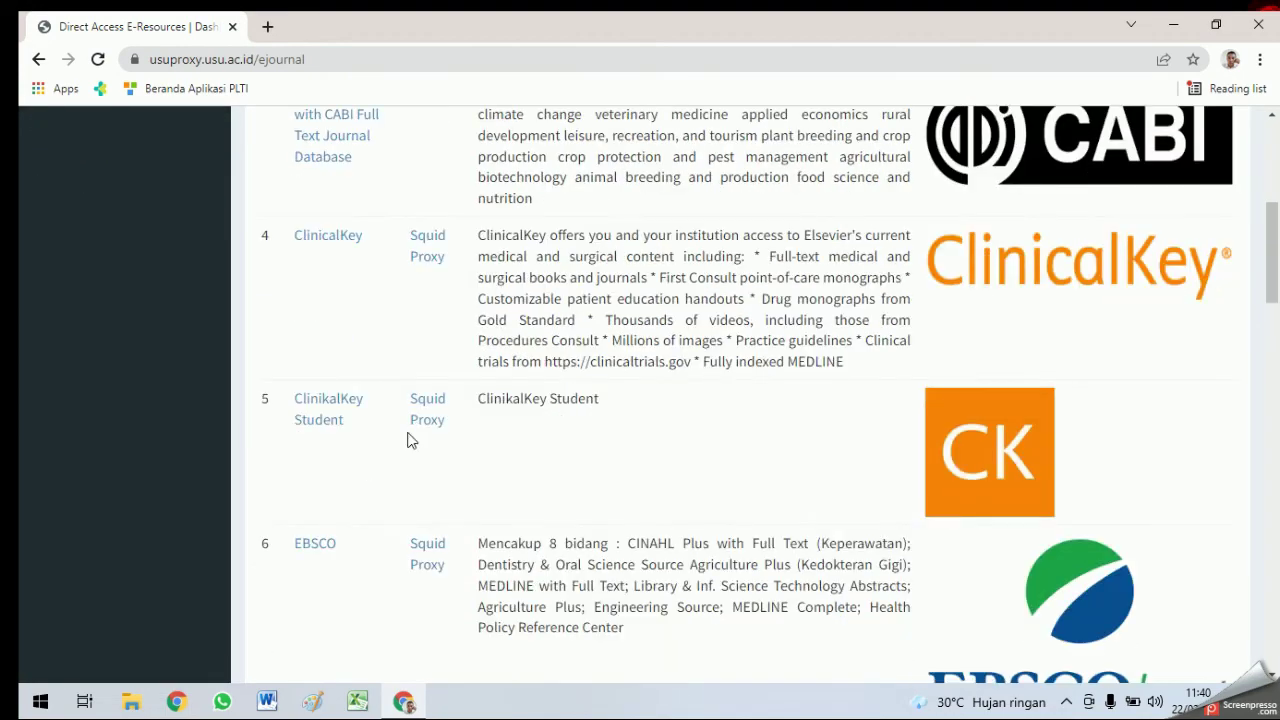
scroll(371, 505, "down", 3)
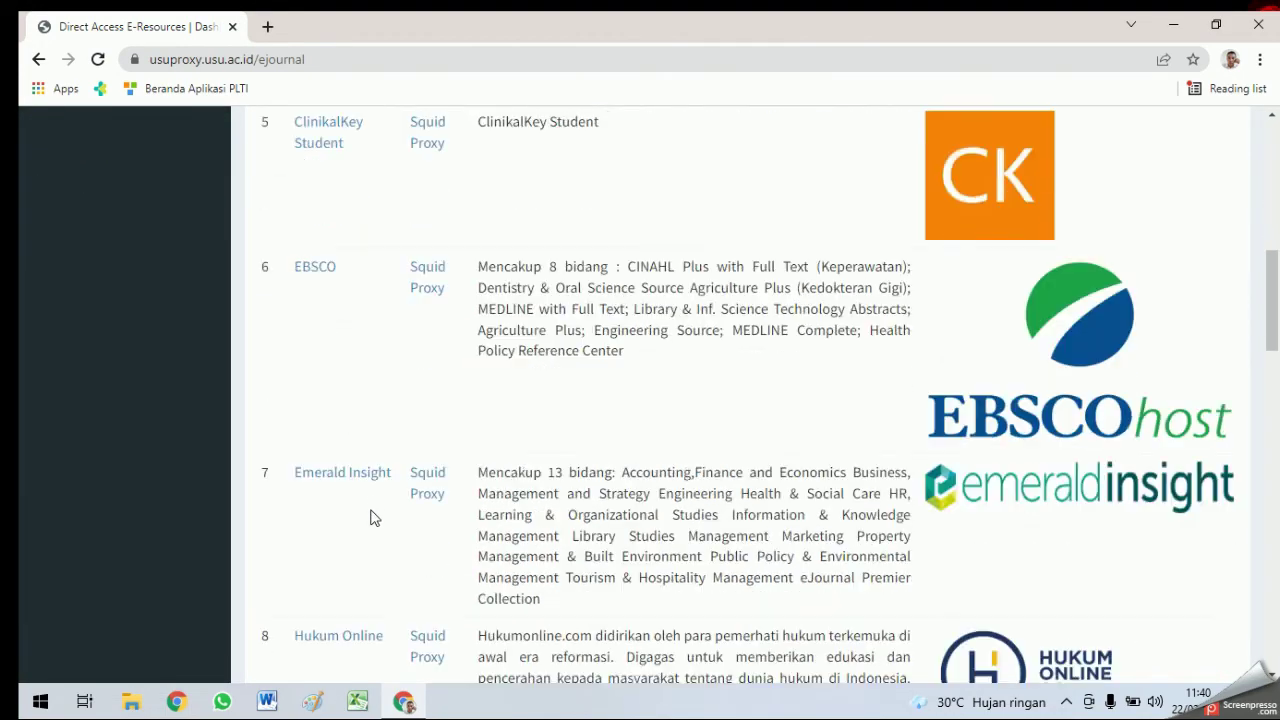
scroll(385, 489, "down", 2)
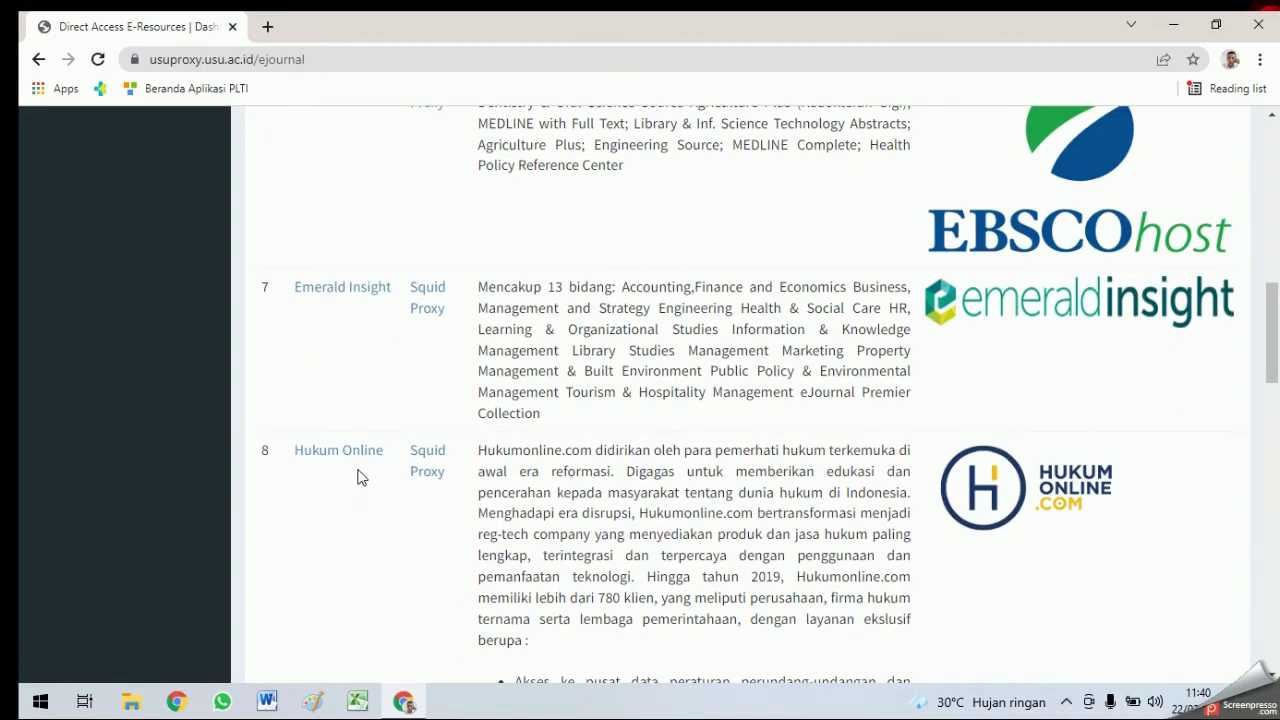
scroll(362, 480, "down", 5)
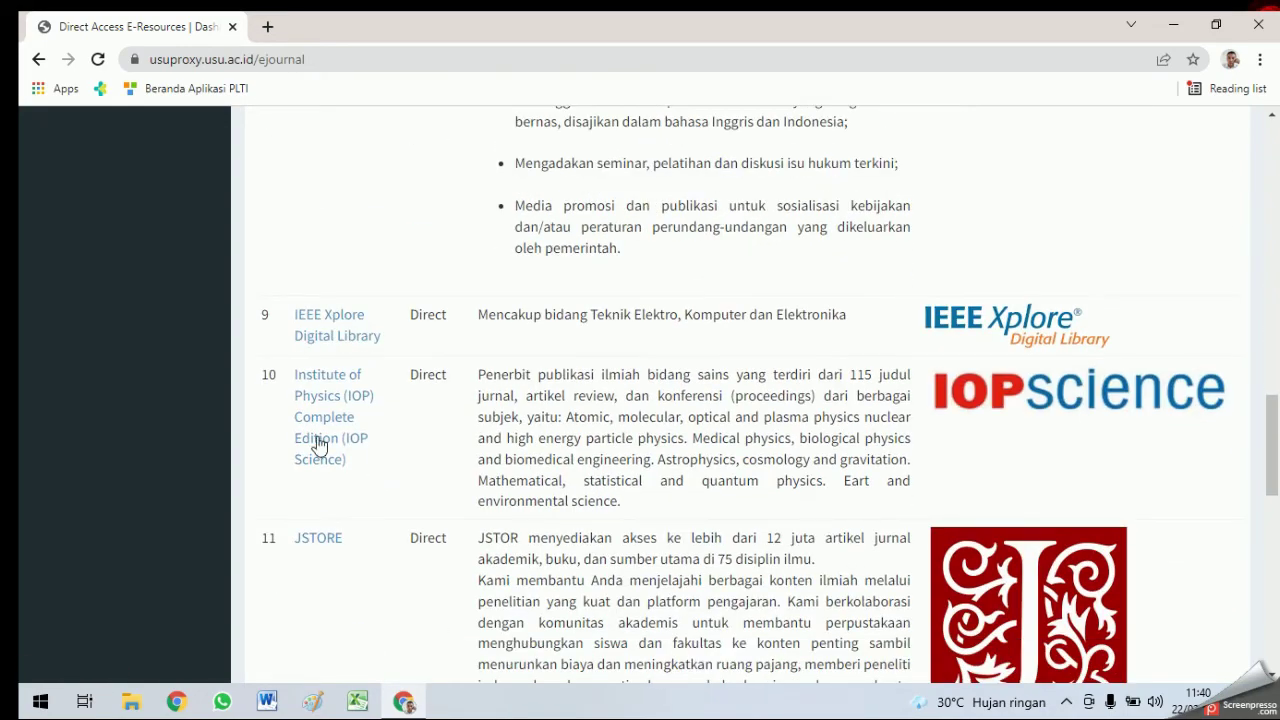
scroll(357, 486, "down", 5)
scroll(353, 488, "down", 3)
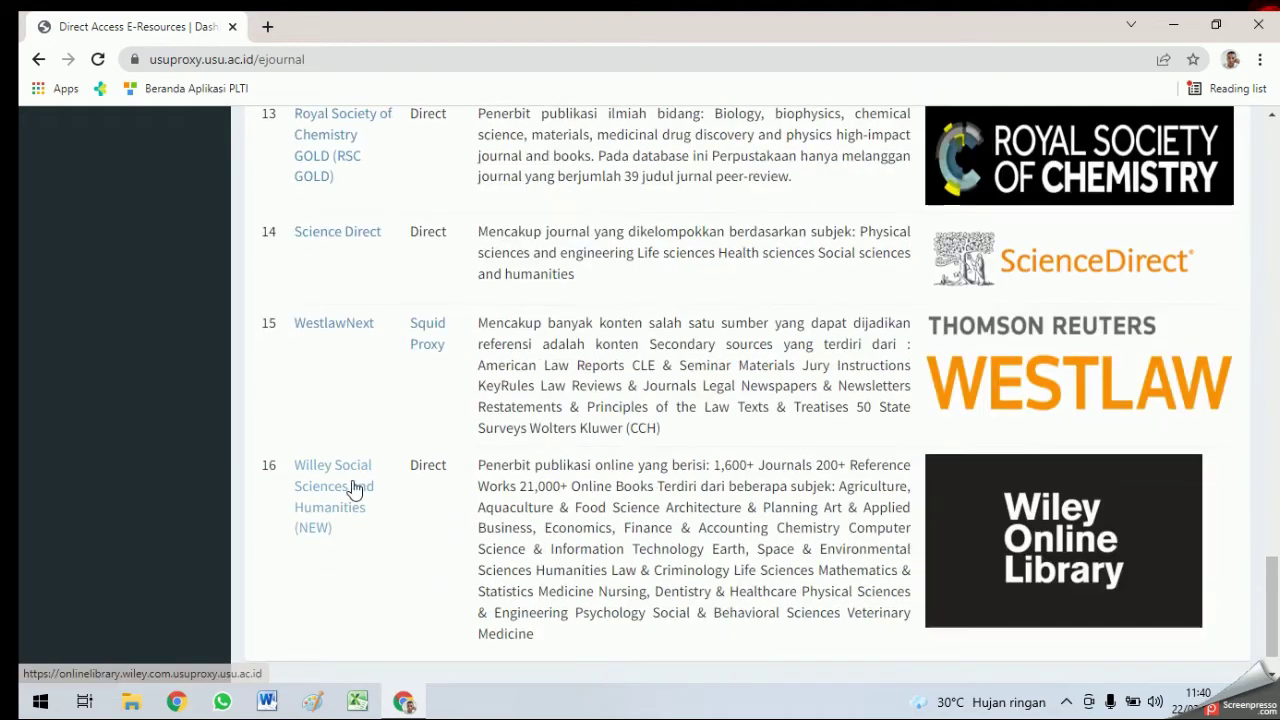
scroll(351, 489, "up", 14)
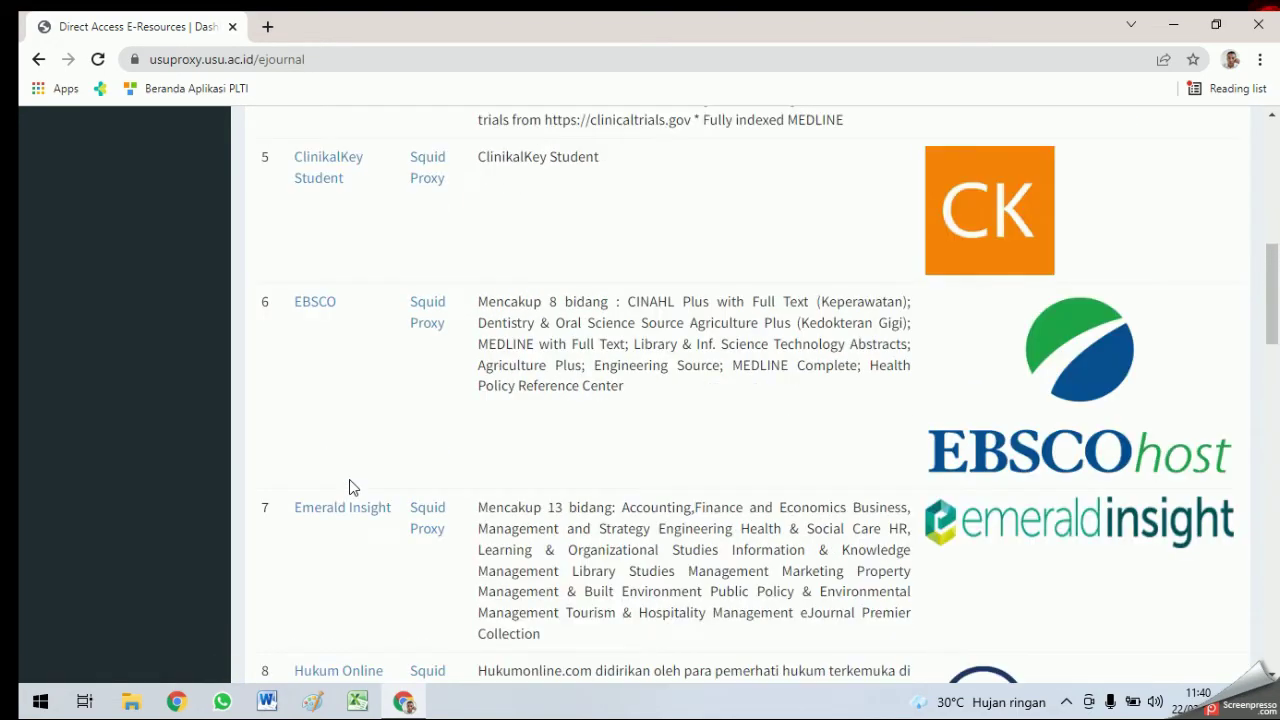
scroll(350, 486, "up", 4)
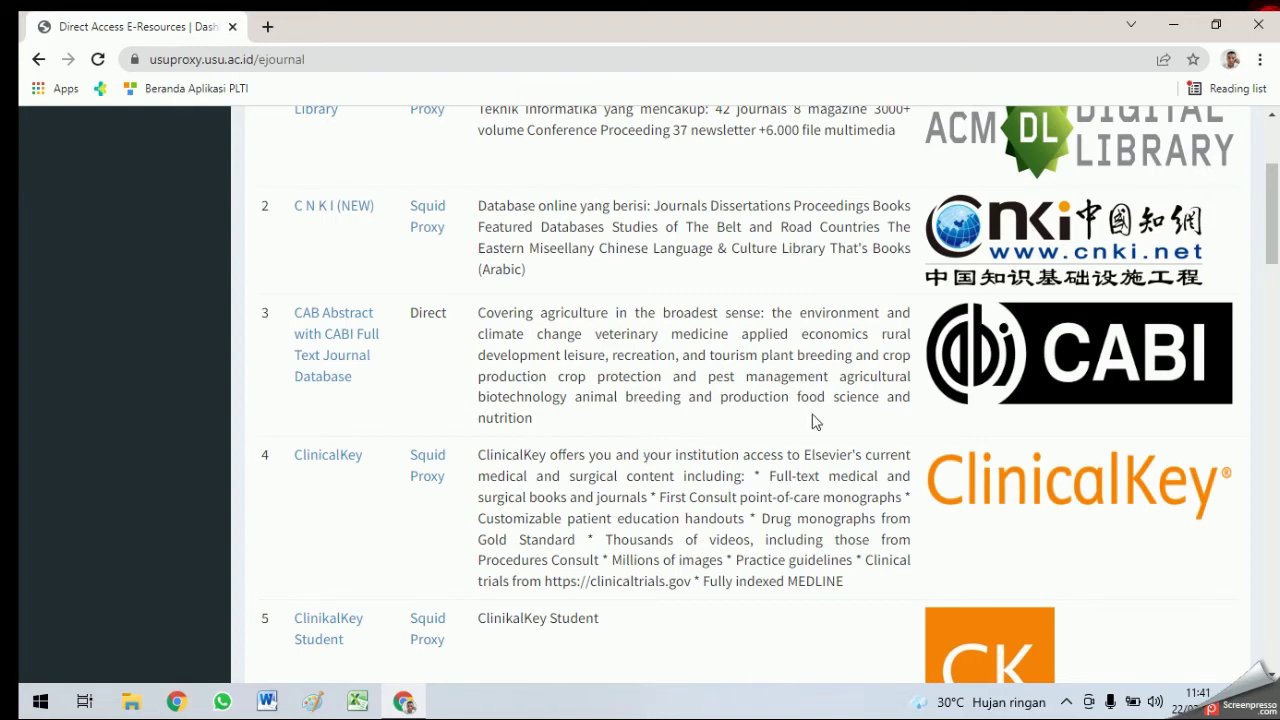
scroll(813, 424, "up", 3)
scroll(786, 437, "down", 5)
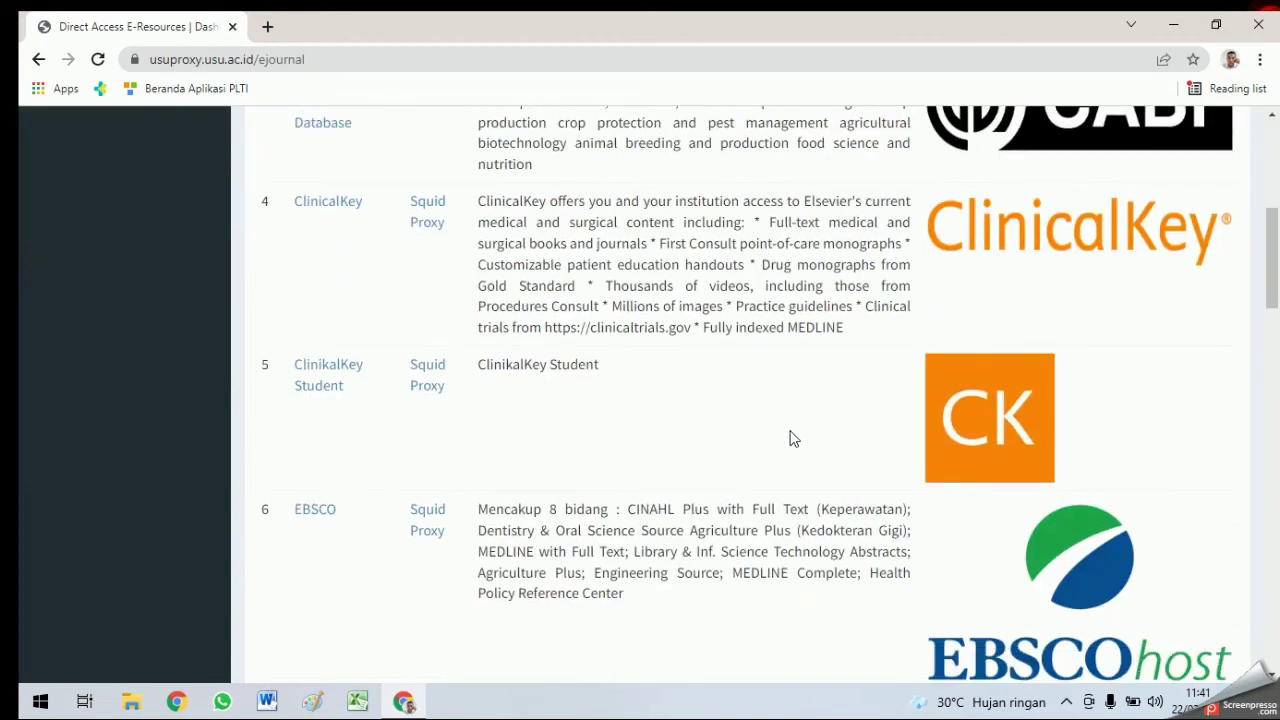
scroll(784, 437, "up", 5)
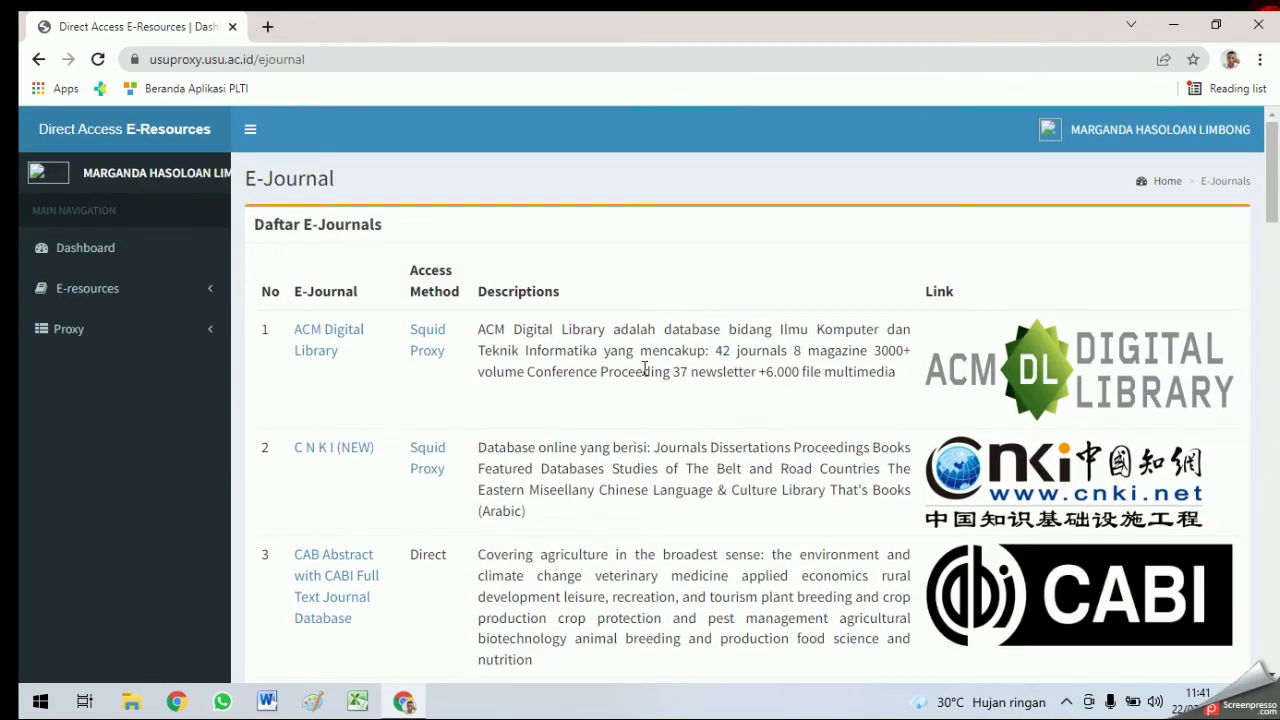
Step: Open the Squid Proxy setup guide from the EBSCO entry and return to the E-Journals list
scroll(593, 389, "down", 7)
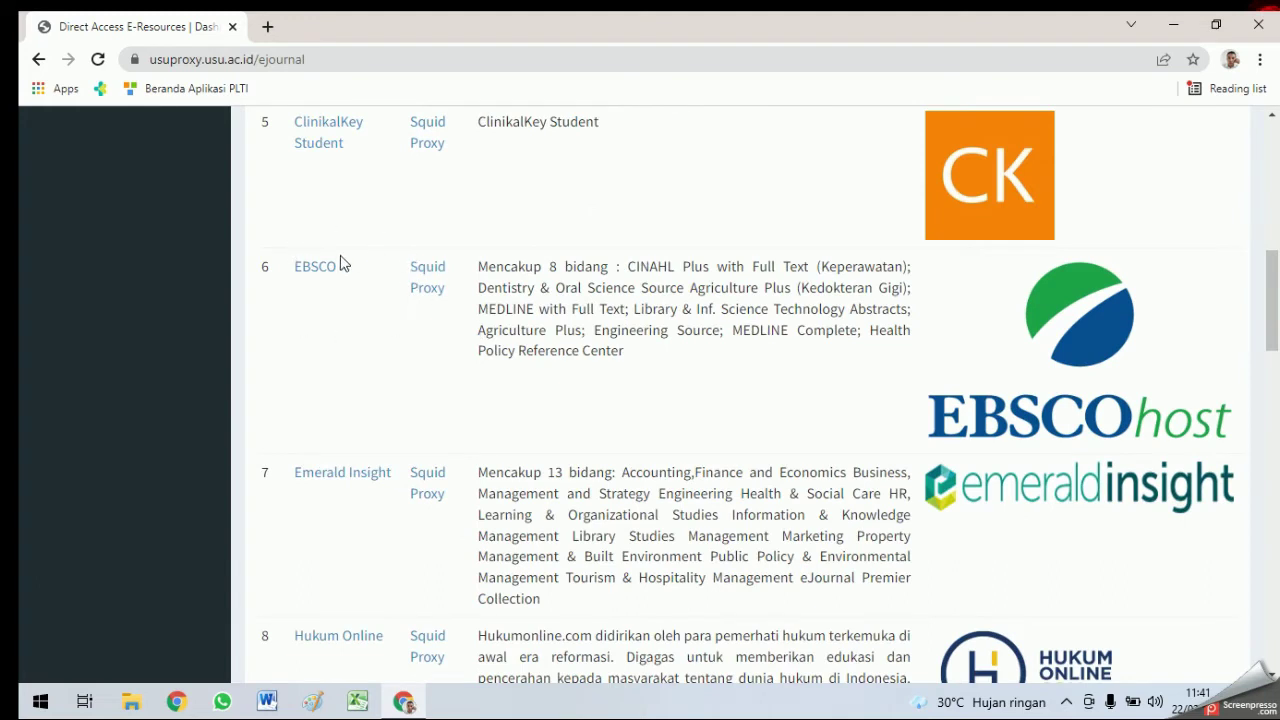
left_click(428, 272)
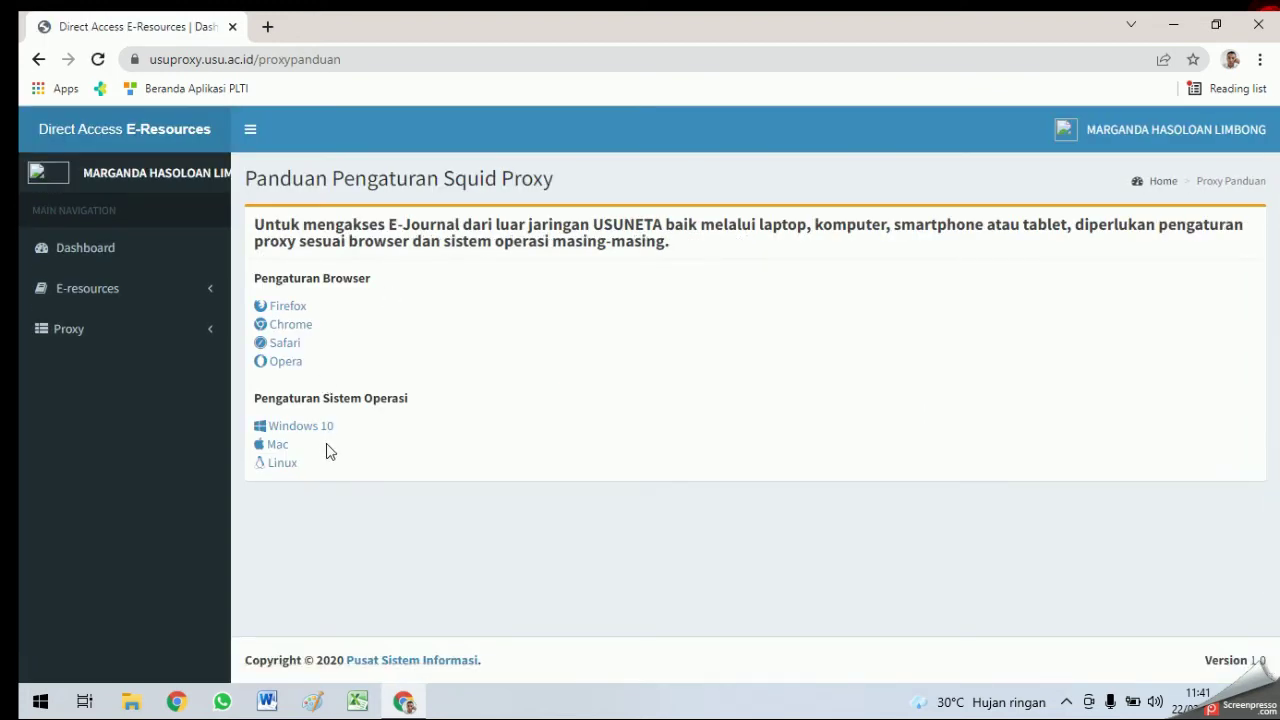
left_click(38, 59)
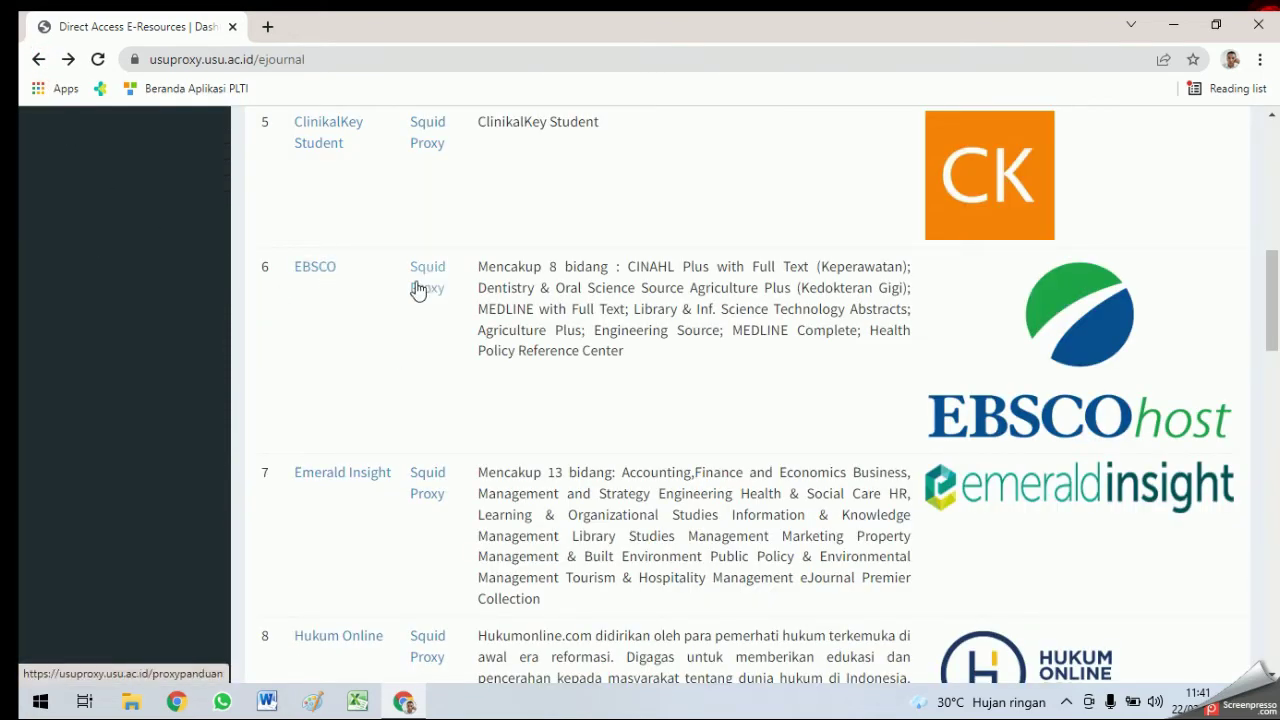
Step: Open EBSCO, sign in to the proxy with the OTP username and password, and save the credentials in the browser
left_click(314, 268)
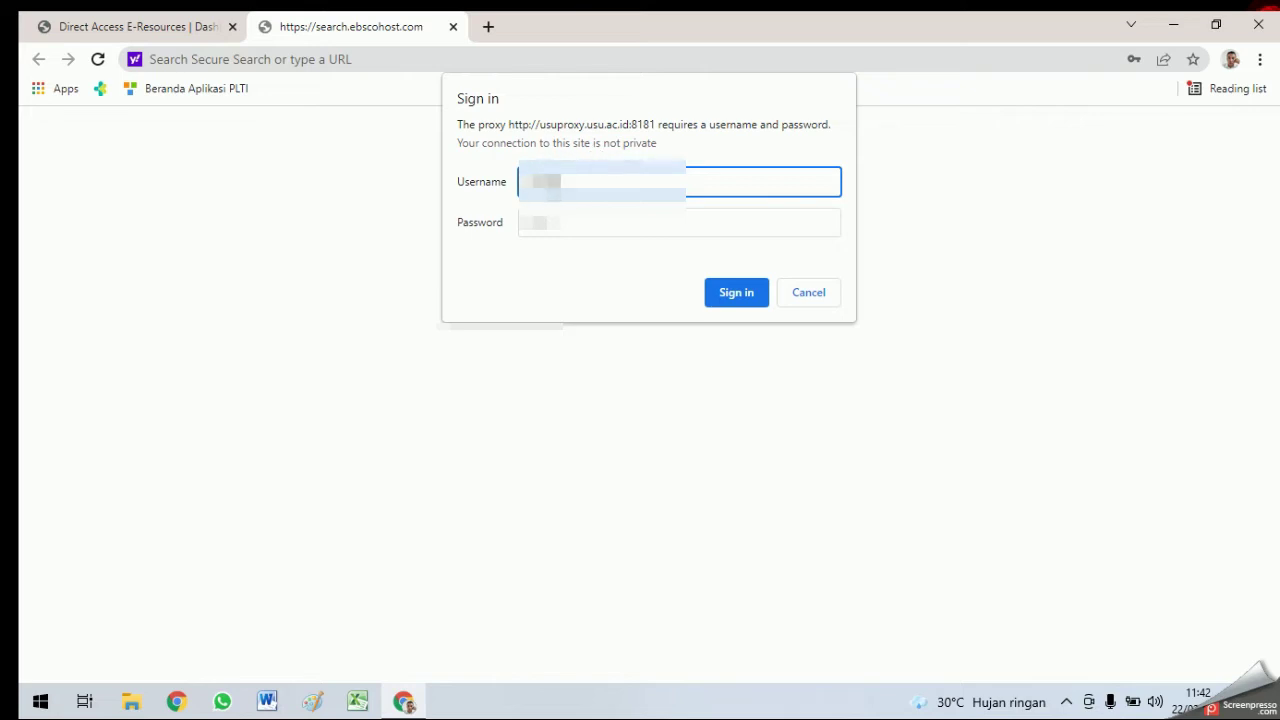
left_click(580, 224)
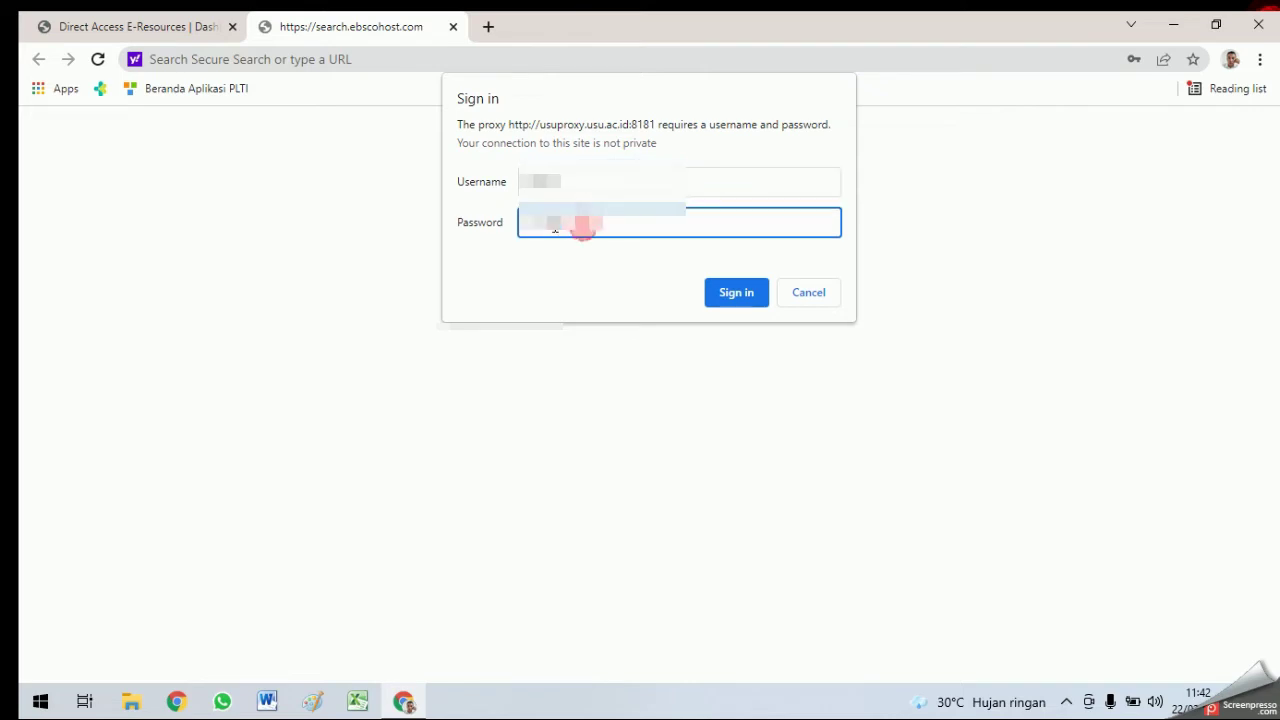
key("BackSpace")
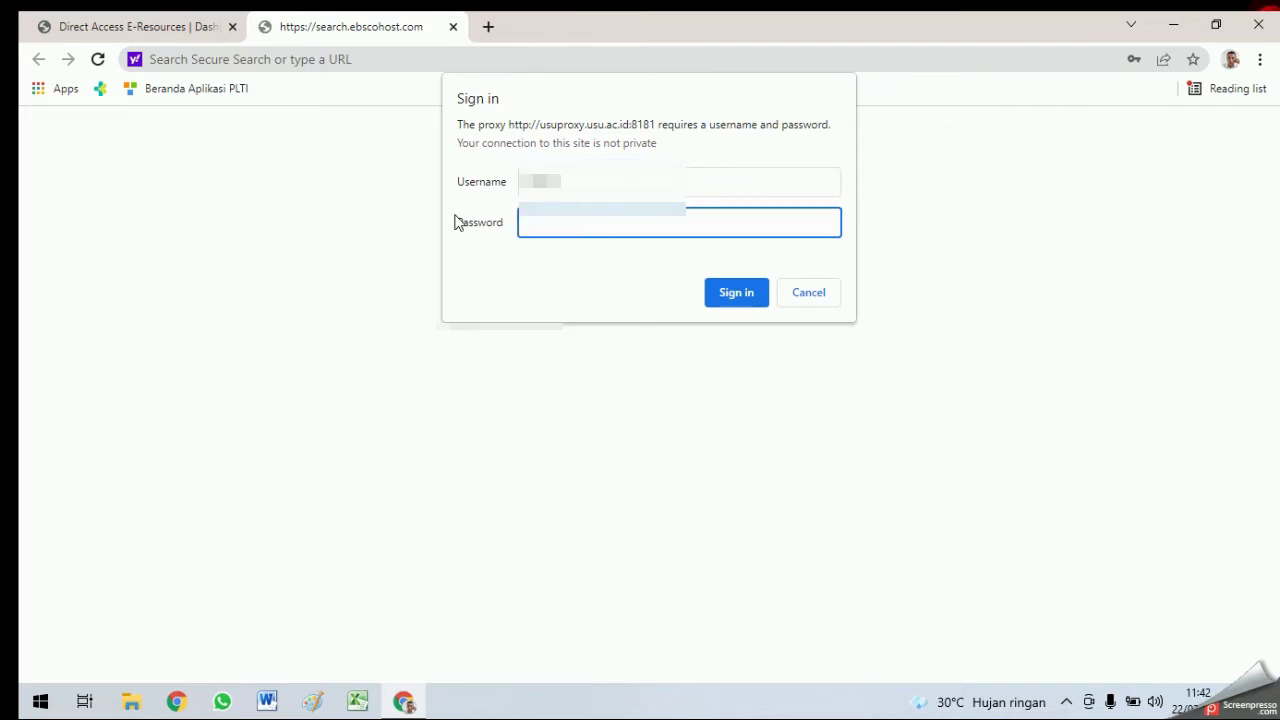
type("•••••")
left_click(739, 292)
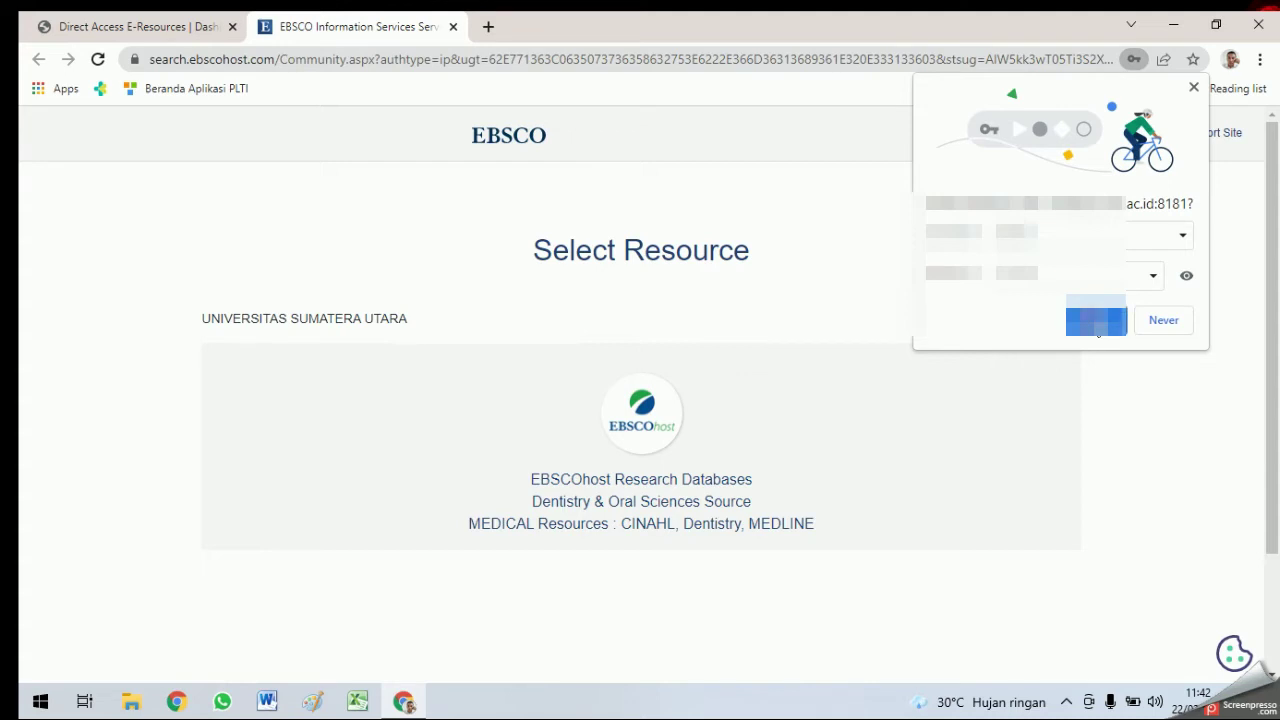
left_click(1097, 328)
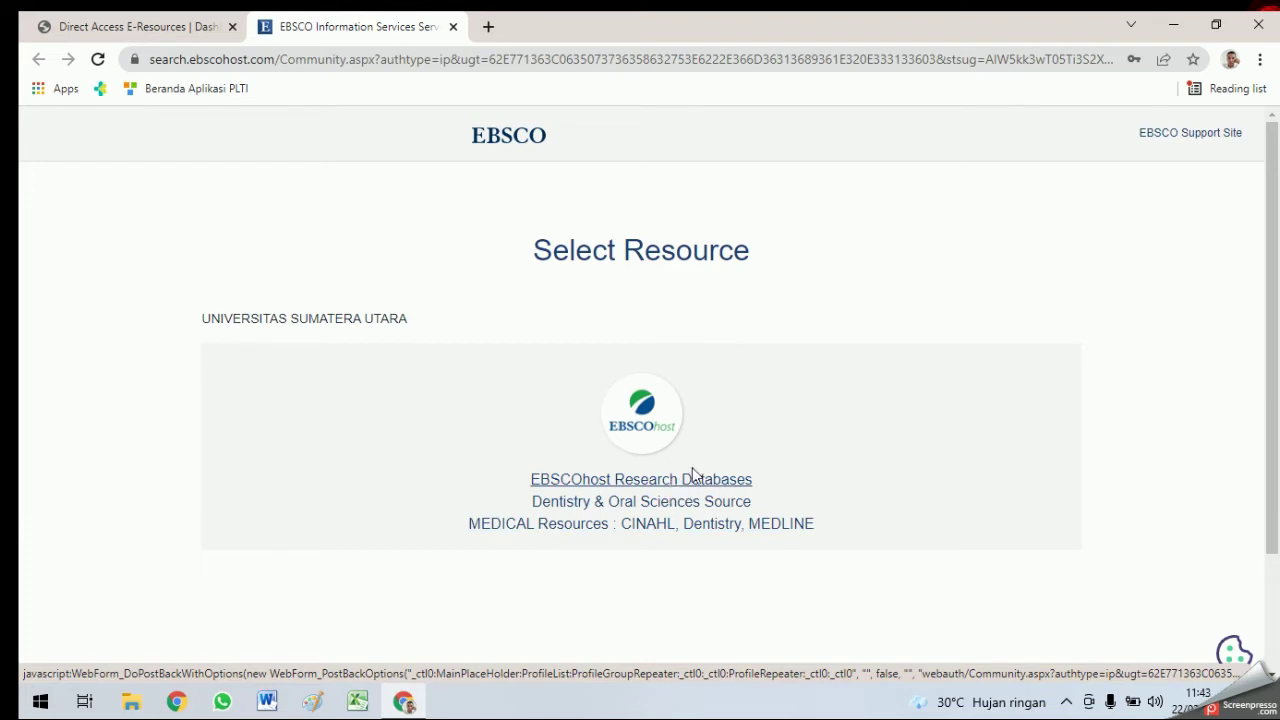
Step: Open the resource "MEDICAL Resources : CINAHL, Dentistry, MEDLINE" and look through its databases
left_click(533, 526)
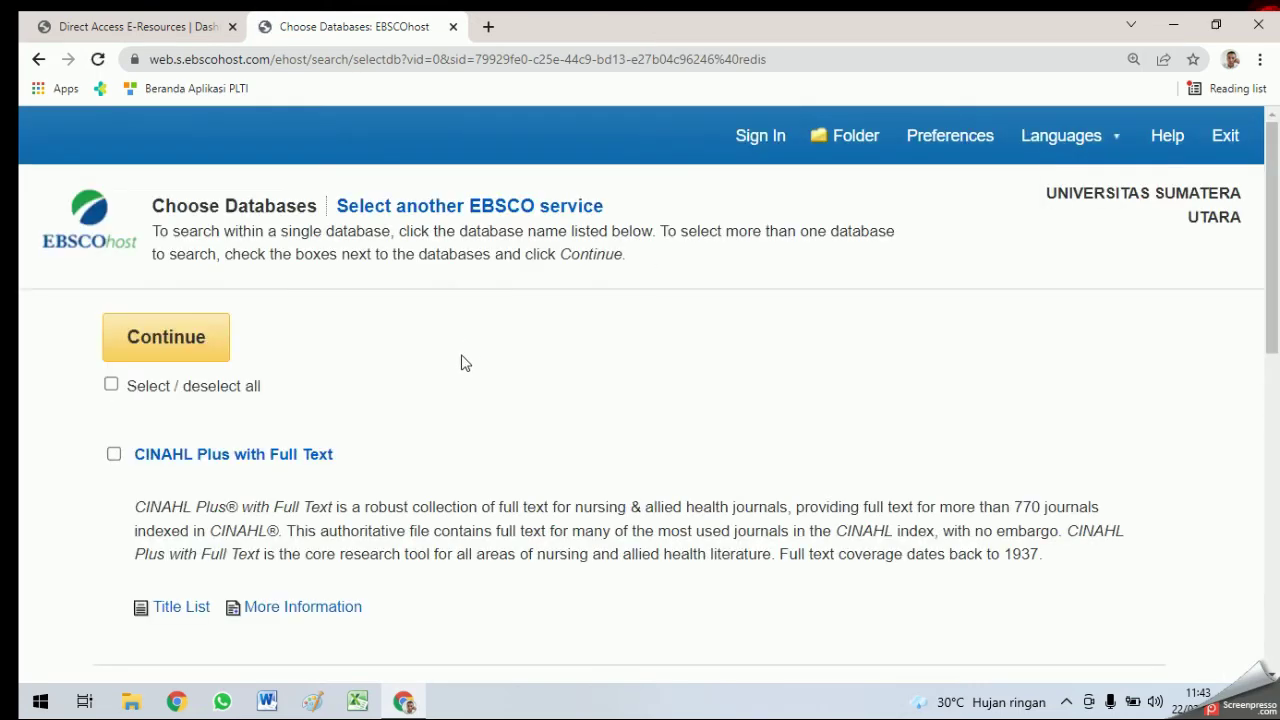
scroll(468, 357, "down", 1)
scroll(468, 357, "up", 1)
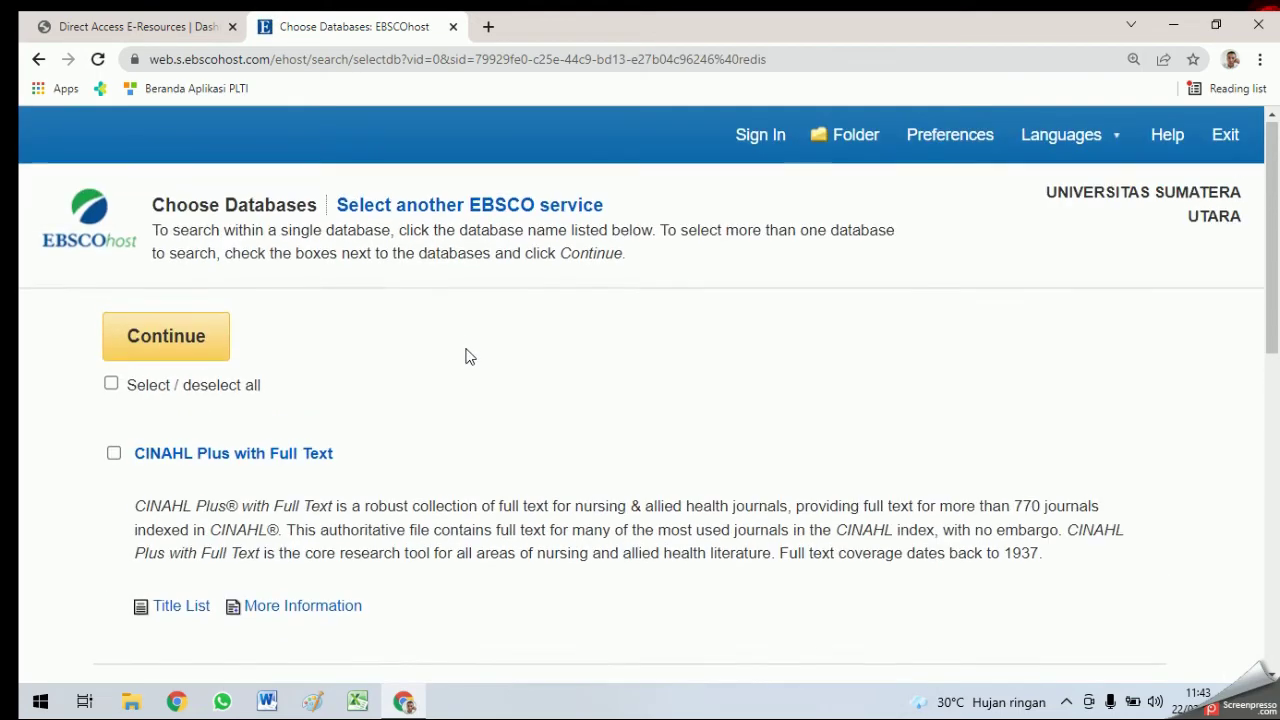
scroll(468, 357, "down", 4)
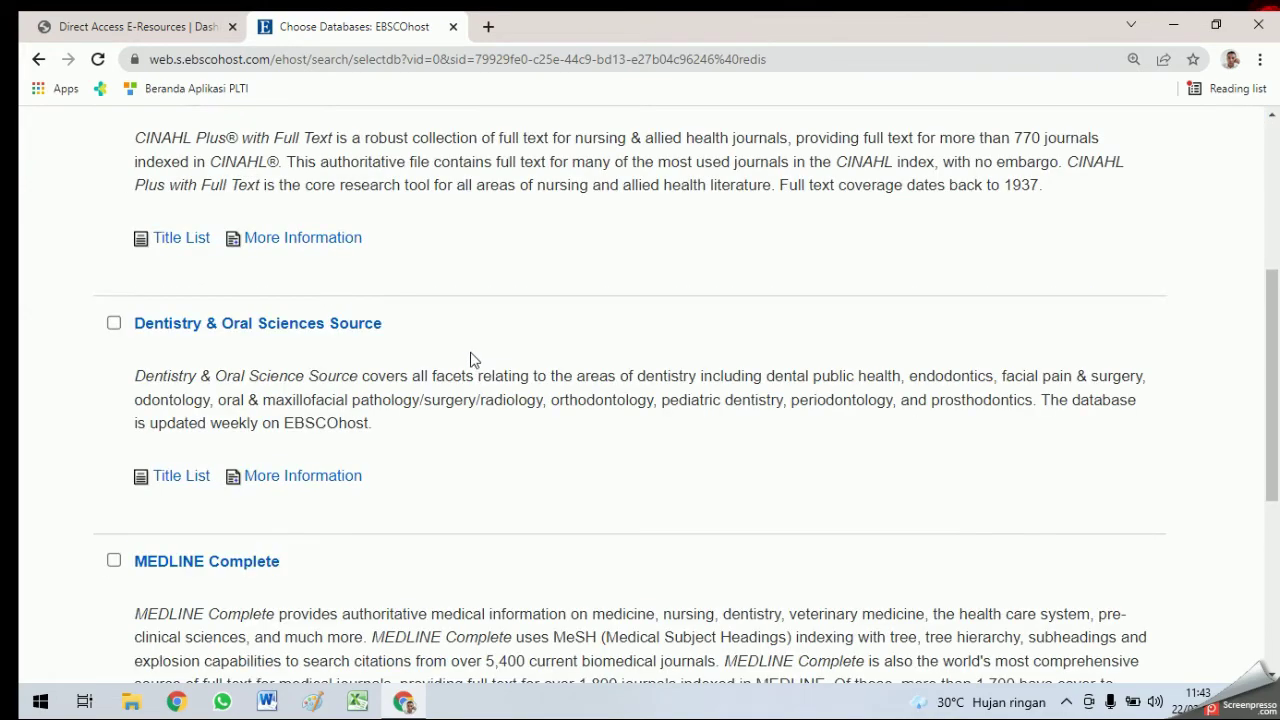
scroll(471, 359, "down", 5)
scroll(473, 360, "up", 6)
scroll(472, 358, "up", 3)
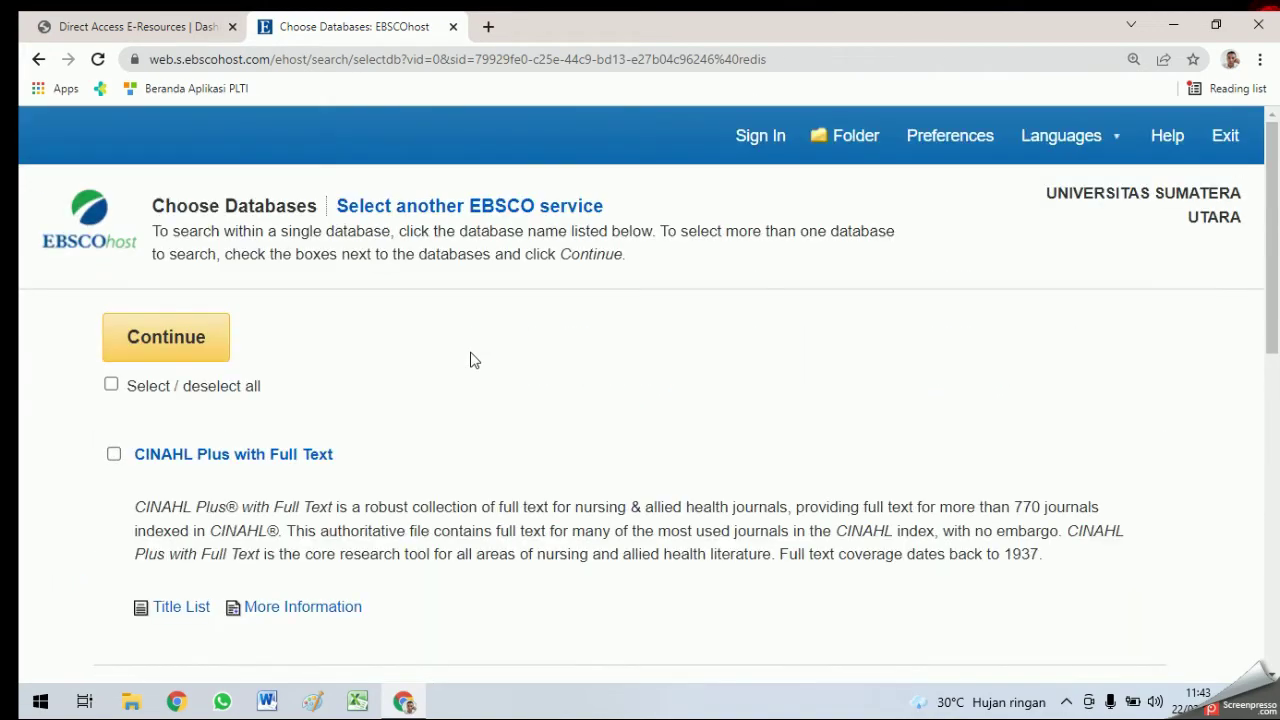
Step: Select all databases at once, look over the selection and deselect them all
left_click(111, 384)
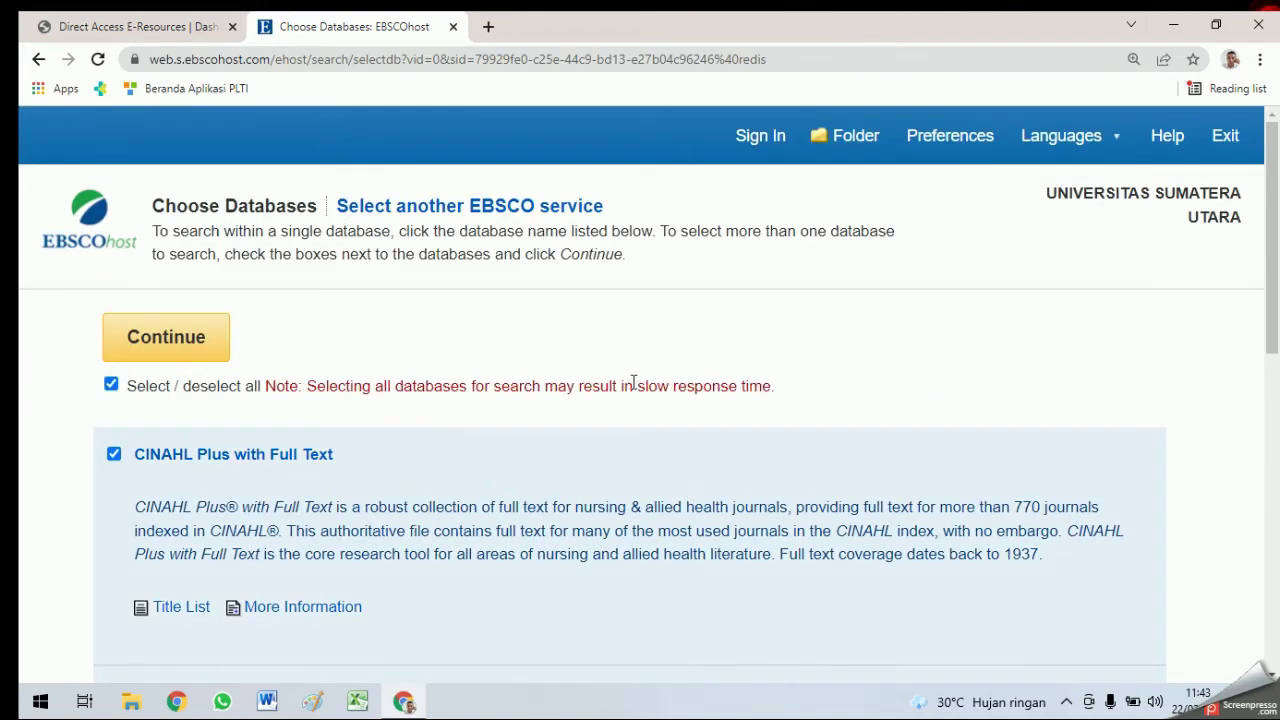
scroll(632, 383, "down", 3)
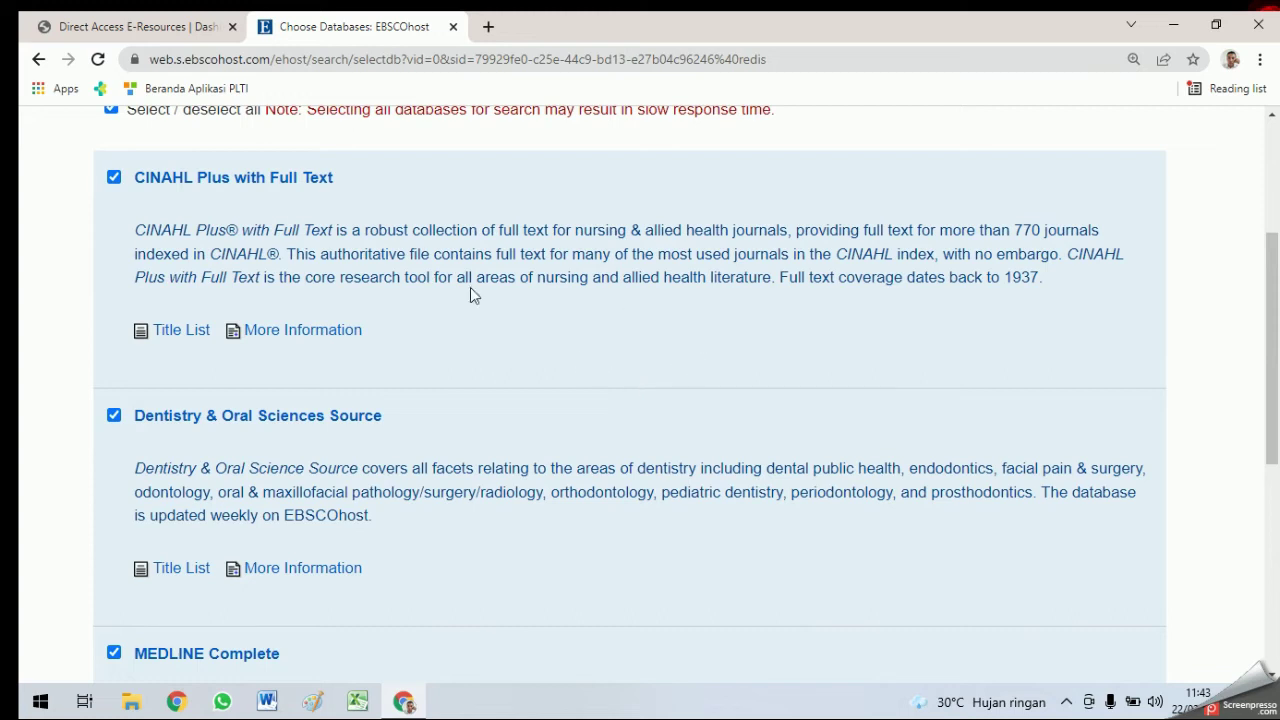
scroll(266, 325, "up", 1)
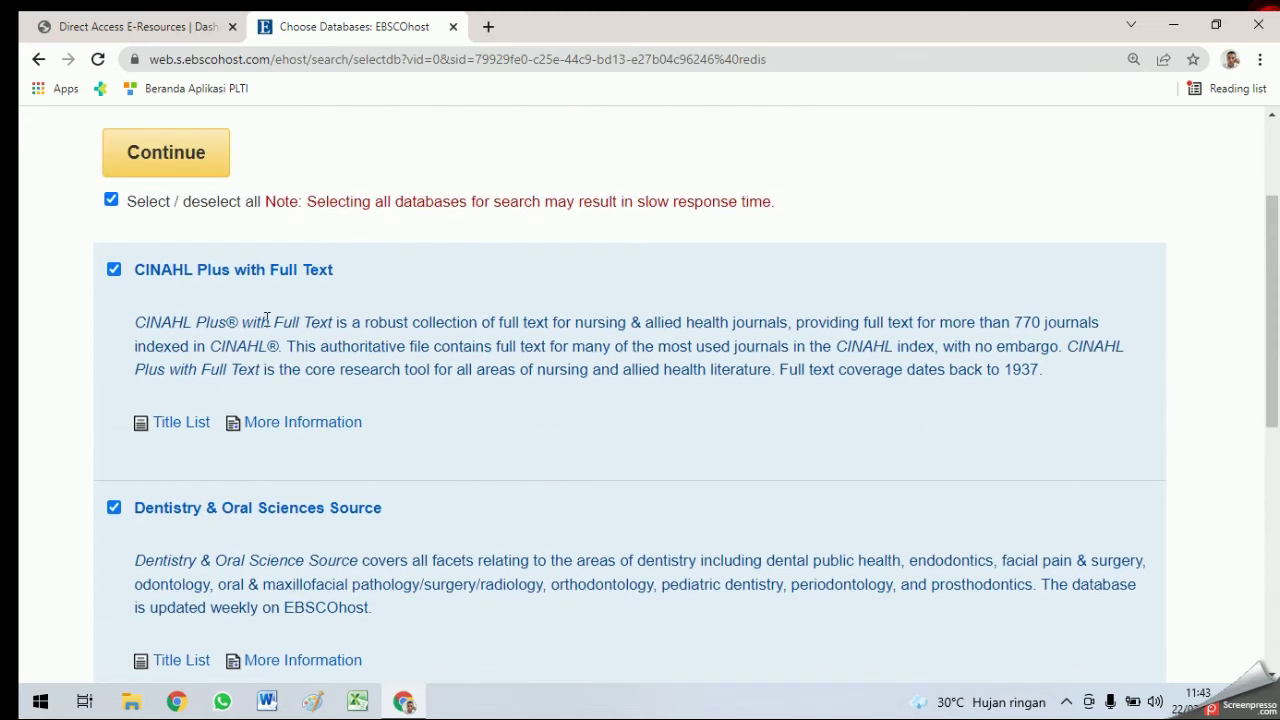
left_click(111, 200)
Step: Select Dentistry & Oral Sciences Source, MEDLINE Complete and CINAHL Plus with Full Text individually and continue to the search page
left_click(114, 509)
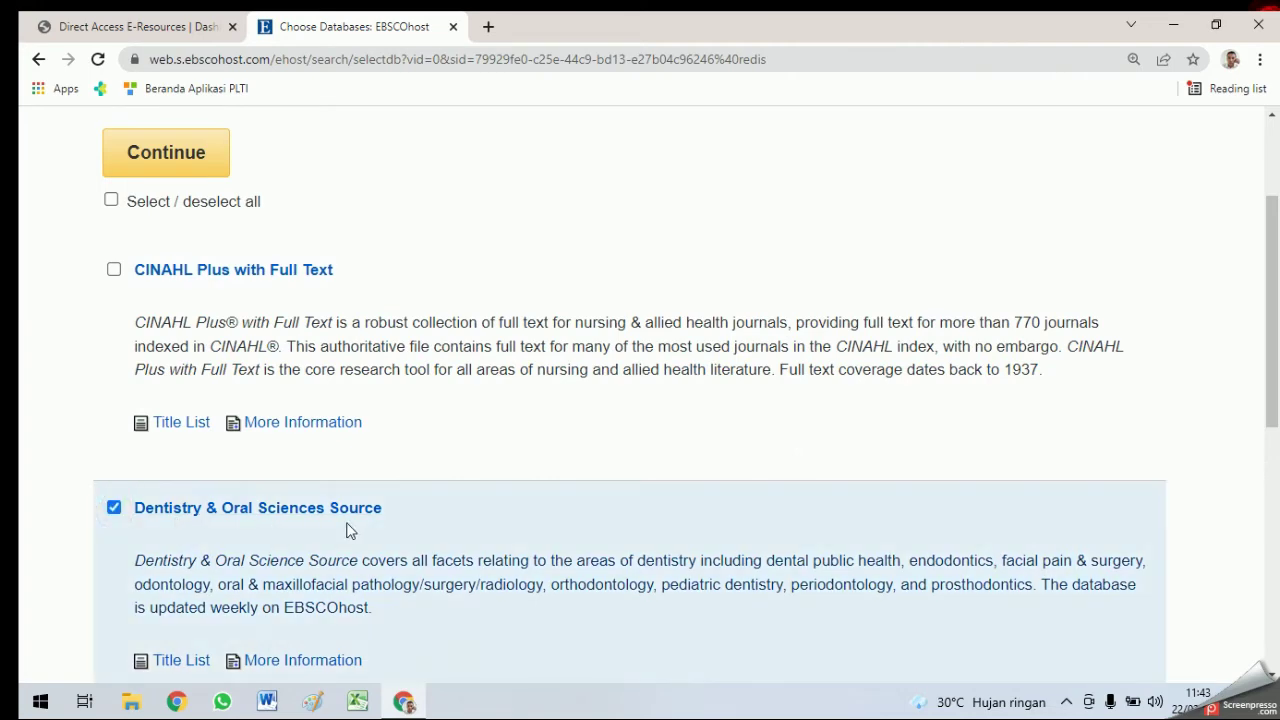
scroll(349, 529, "down", 3)
left_click(114, 470)
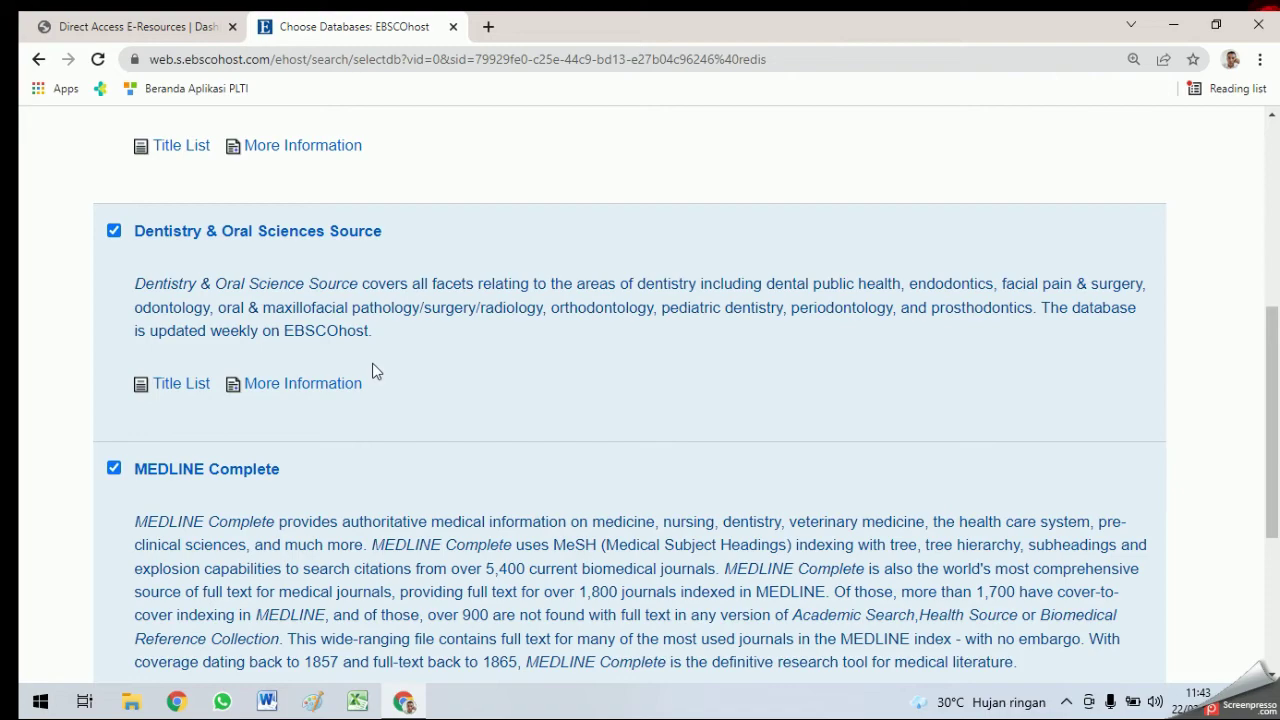
scroll(377, 376, "down", 3)
scroll(377, 373, "up", 5)
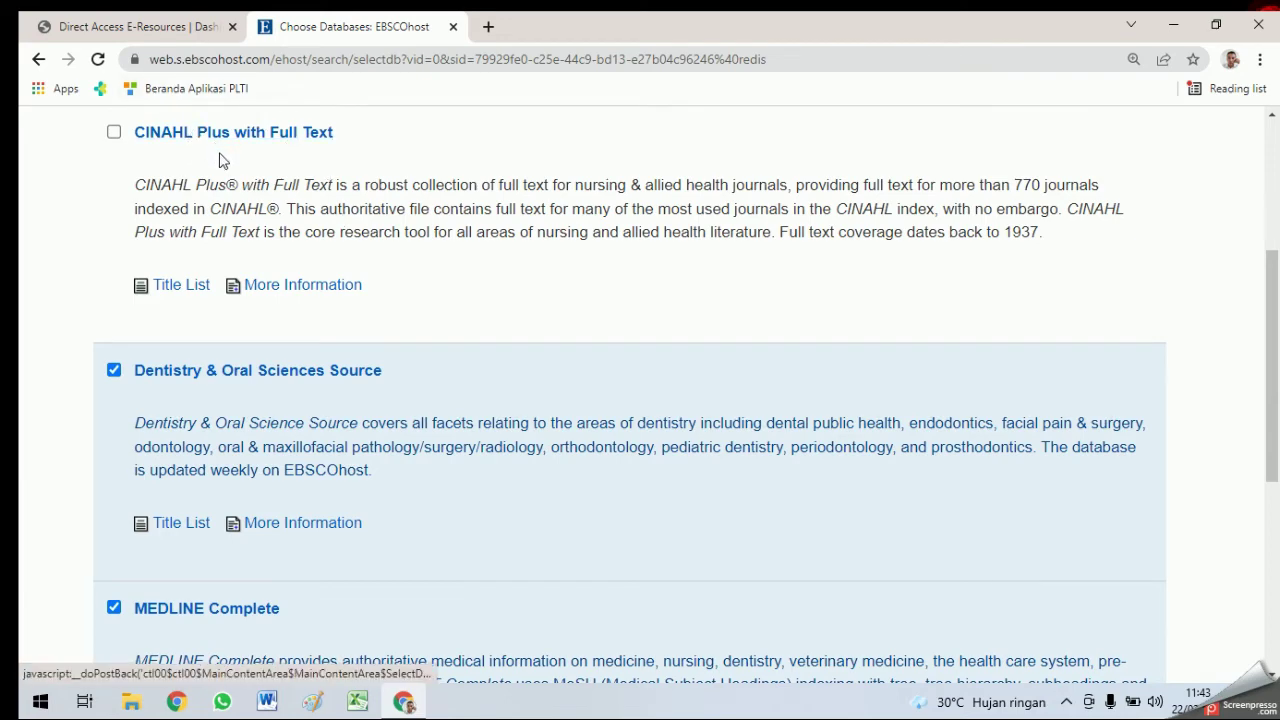
left_click(114, 133)
scroll(251, 374, "up", 3)
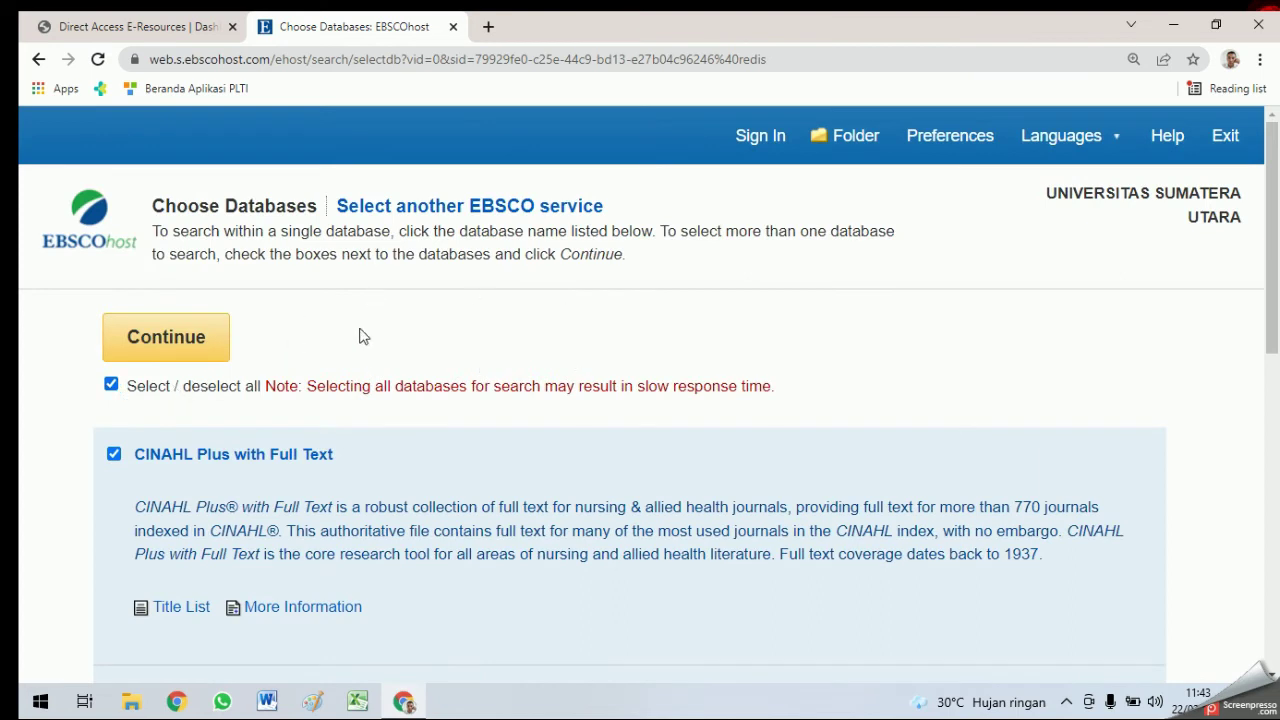
left_click(185, 342)
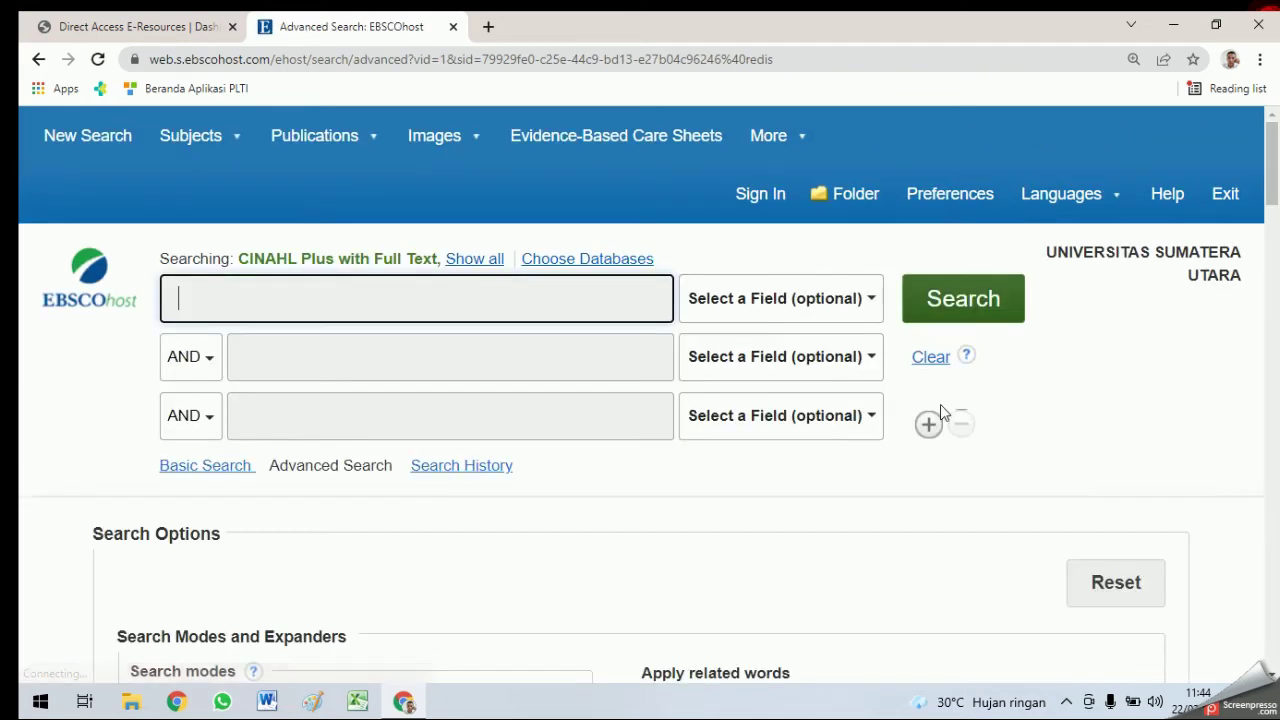
Step: Look through the search modes, expanders and result limiters of the advanced search page
scroll(470, 469, "down", 2)
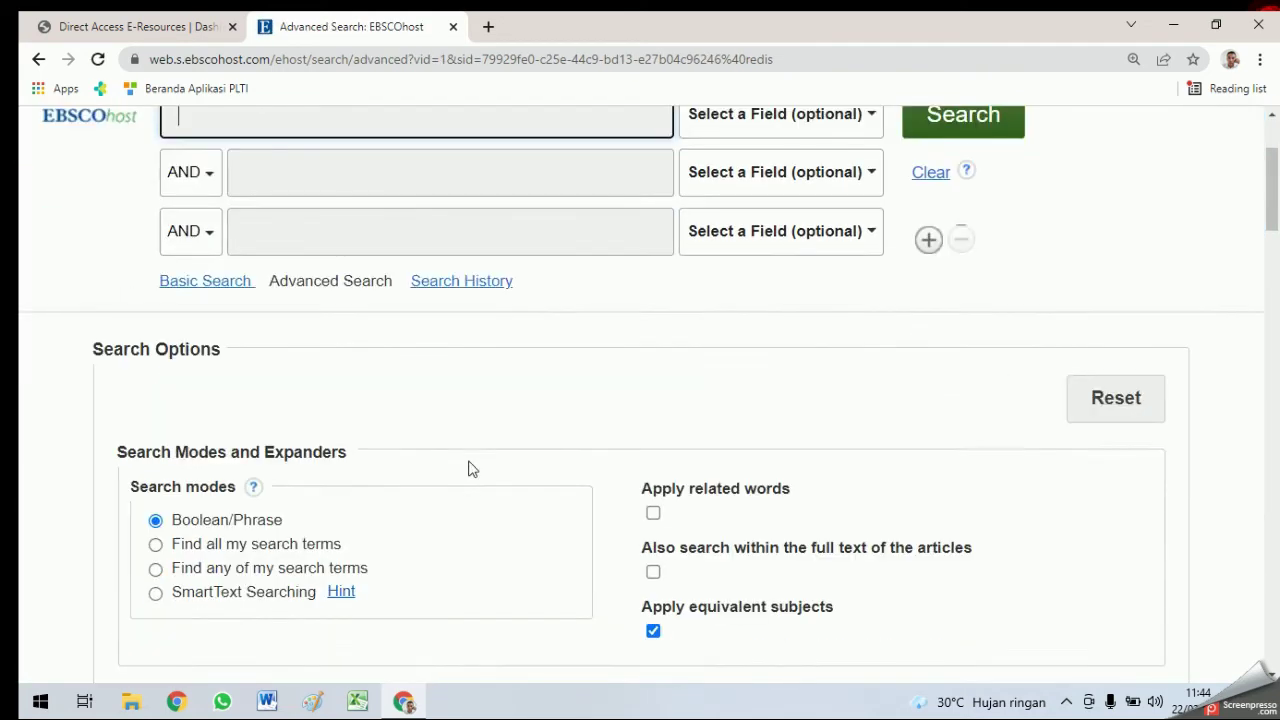
scroll(470, 469, "up", 2)
scroll(471, 470, "down", 9)
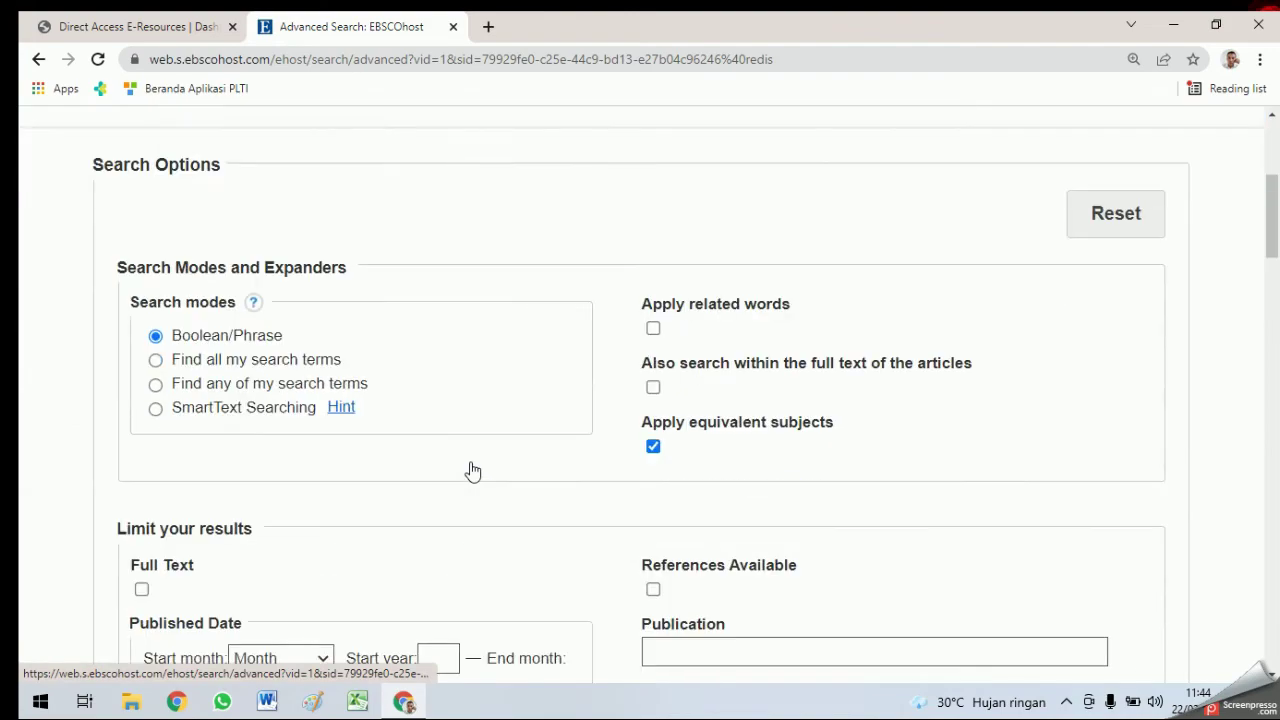
scroll(471, 467, "up", 10)
scroll(734, 470, "down", 2)
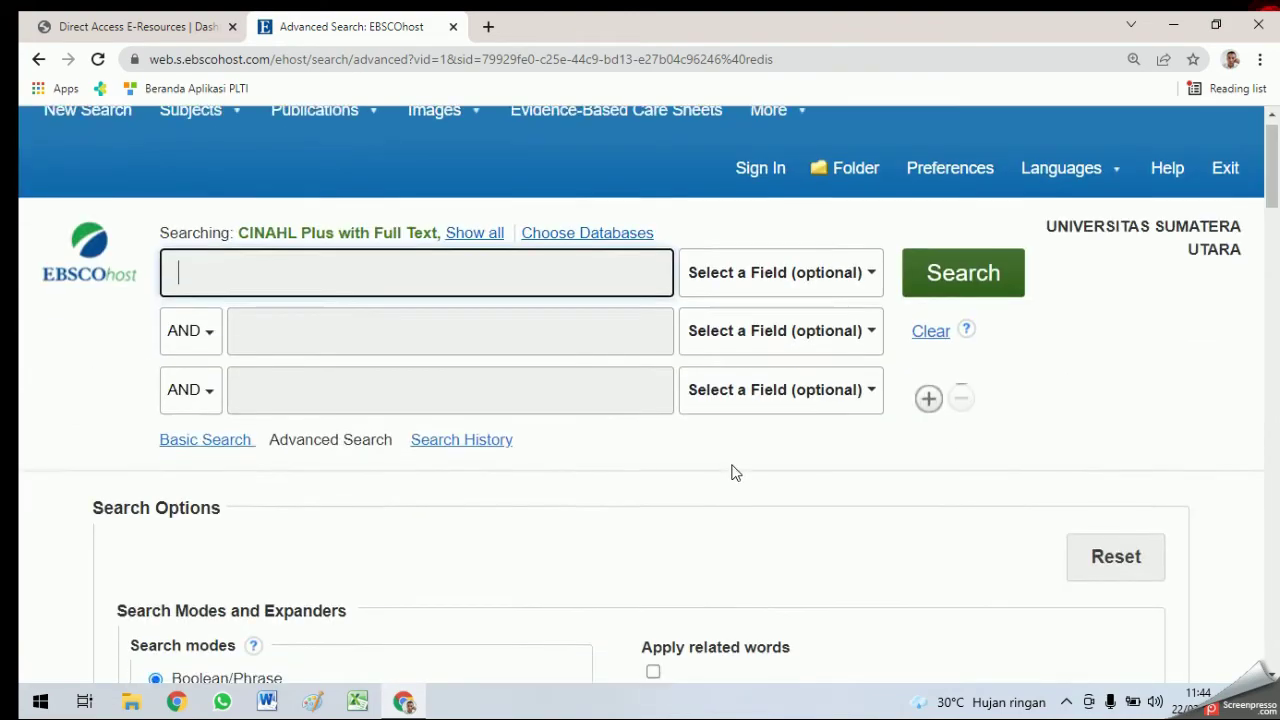
scroll(734, 466, "up", 2)
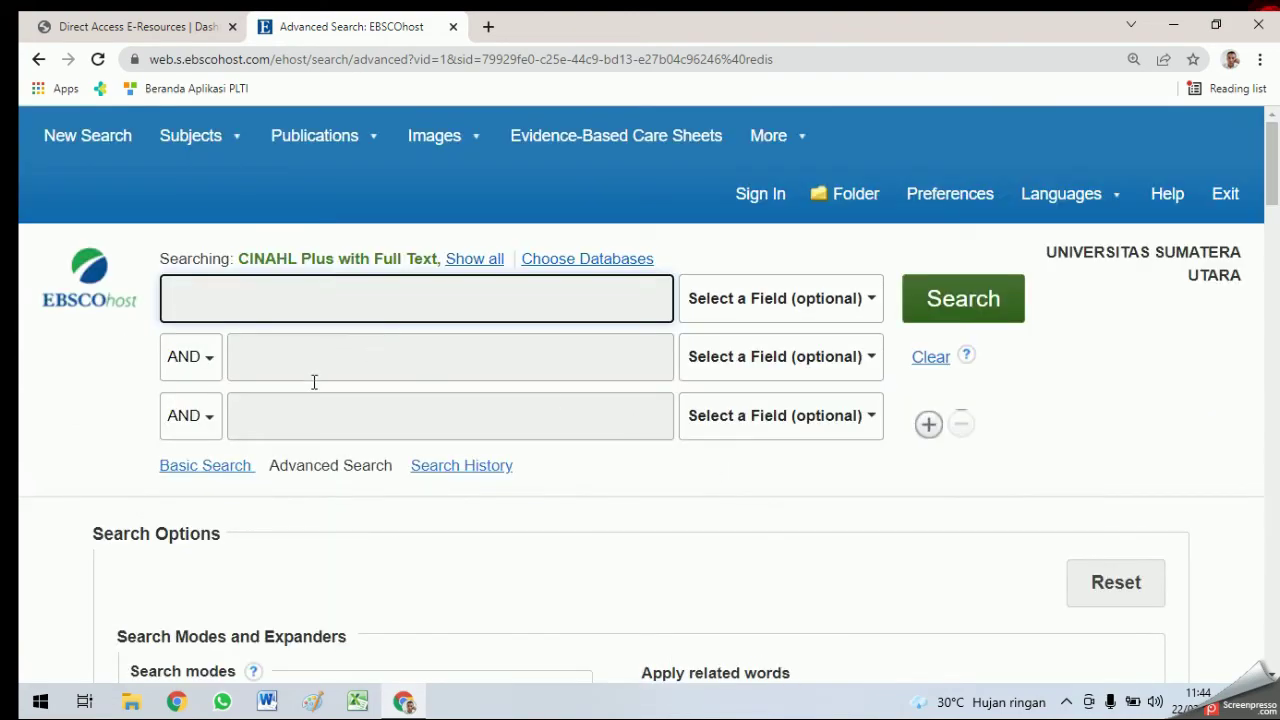
Step: Open the basic search page, look it over and return to the advanced search
left_click(224, 477)
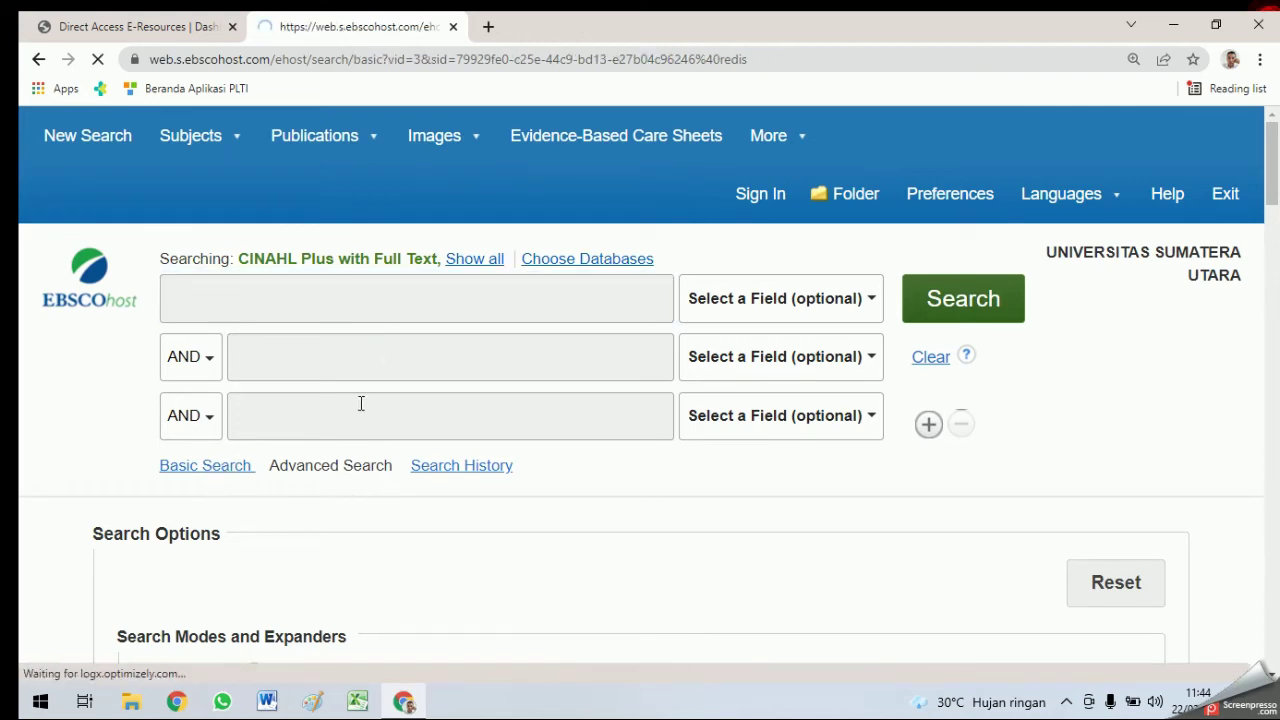
scroll(349, 432, "down", 2)
scroll(349, 430, "up", 2)
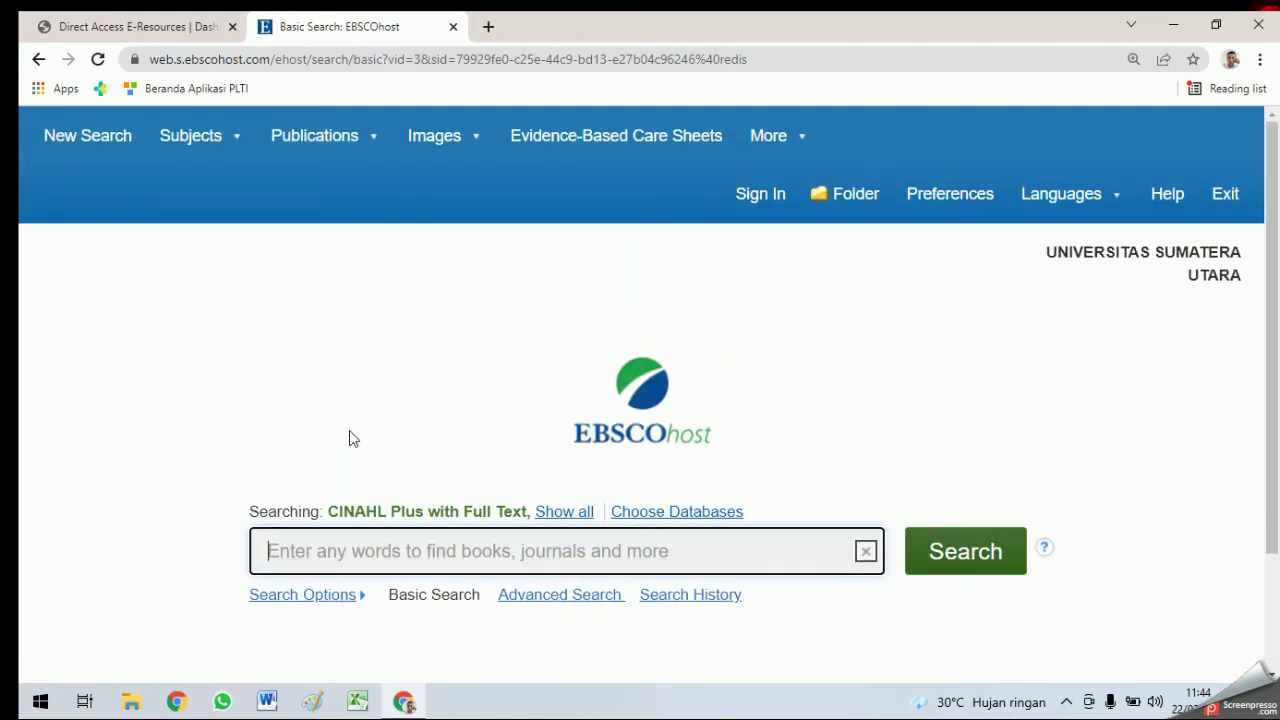
scroll(349, 430, "down", 2)
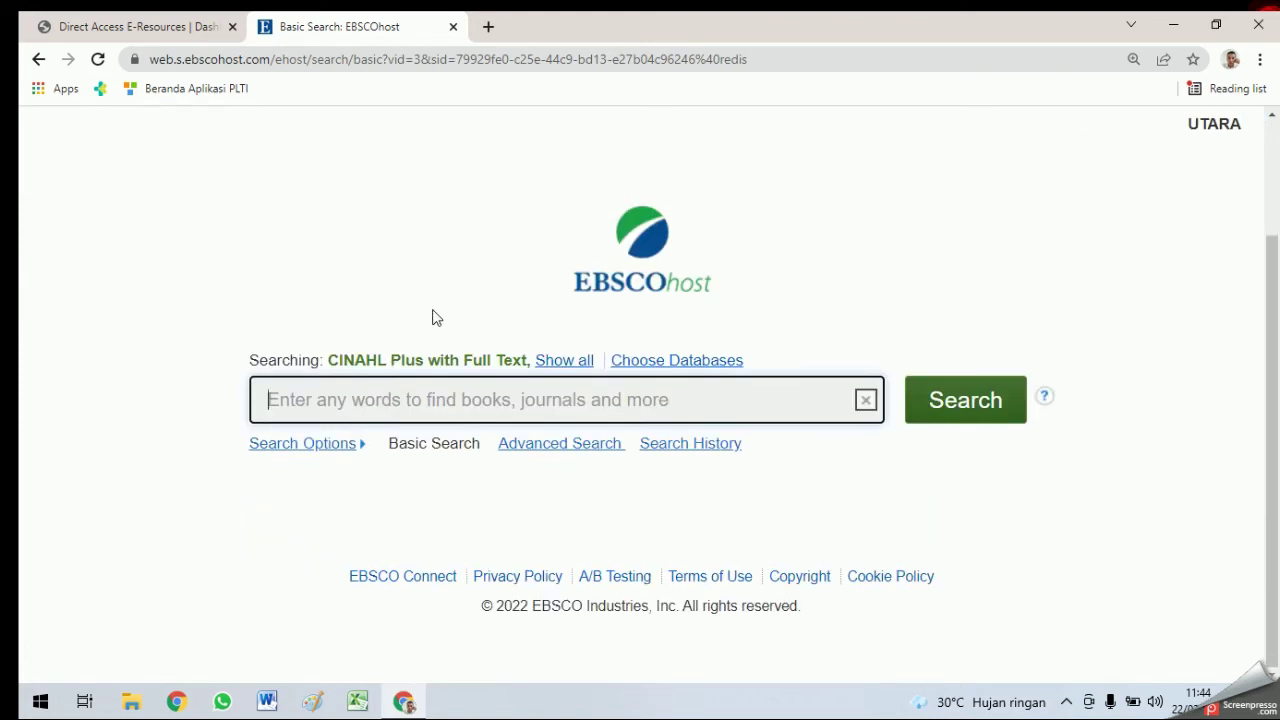
left_click(566, 446)
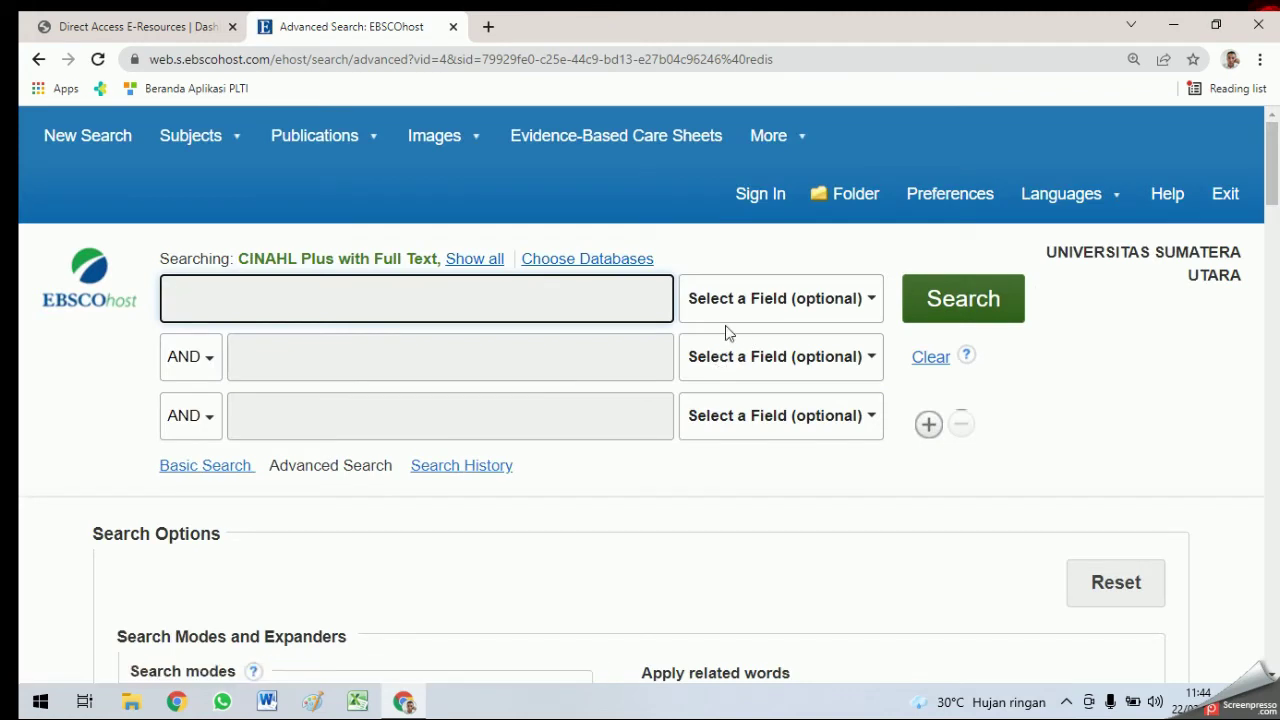
Step: Enter "diabetes mellitus" as the first search term and set its field to TX All Text
left_click(268, 281)
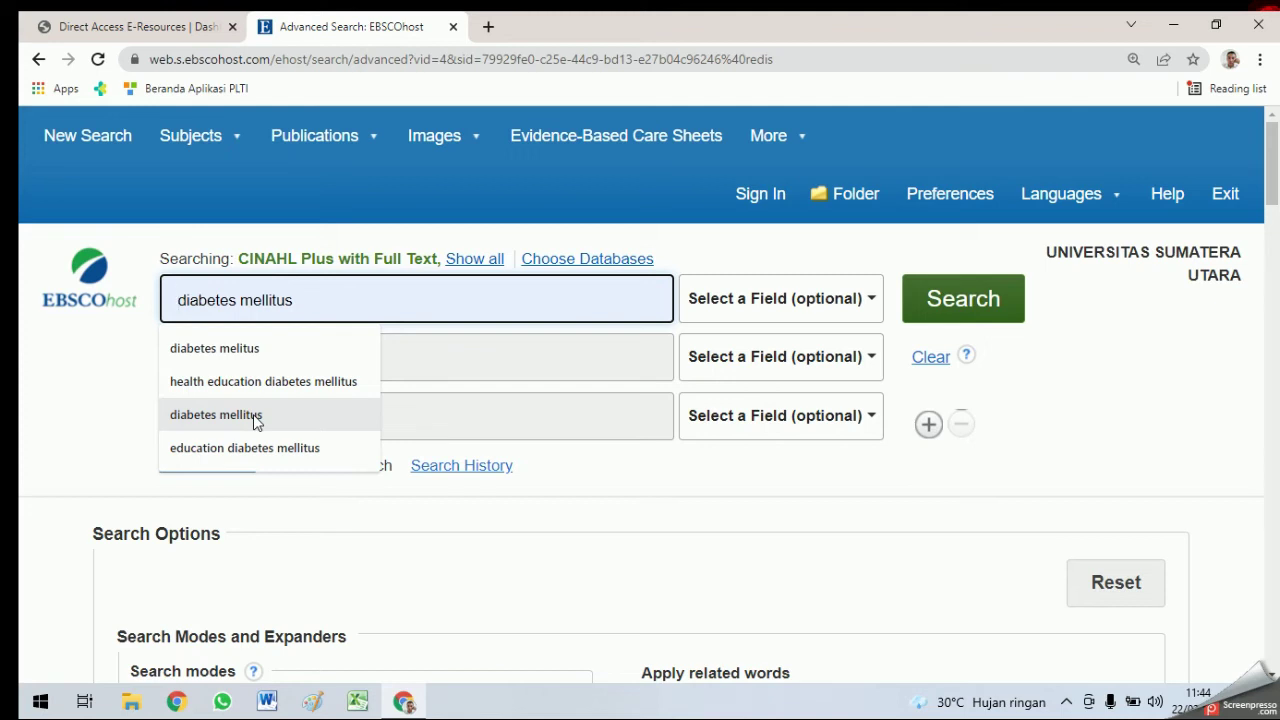
left_click(256, 419)
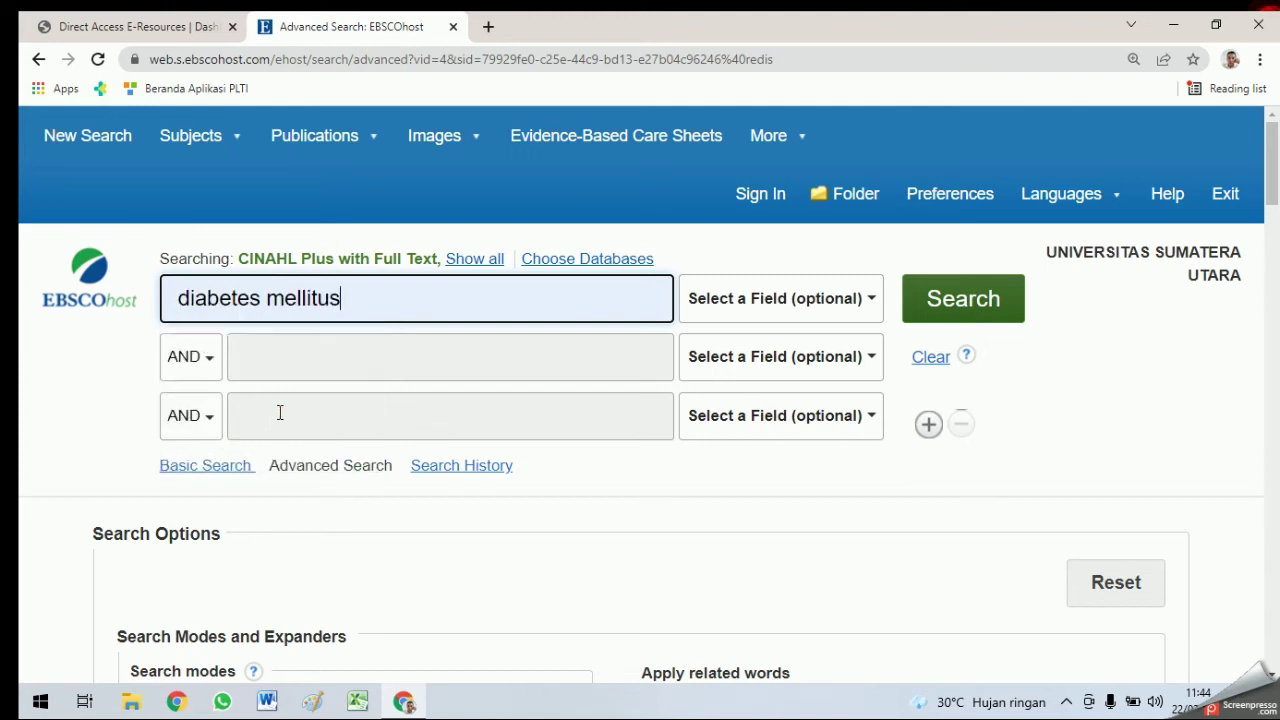
left_click(872, 302)
left_click(733, 377)
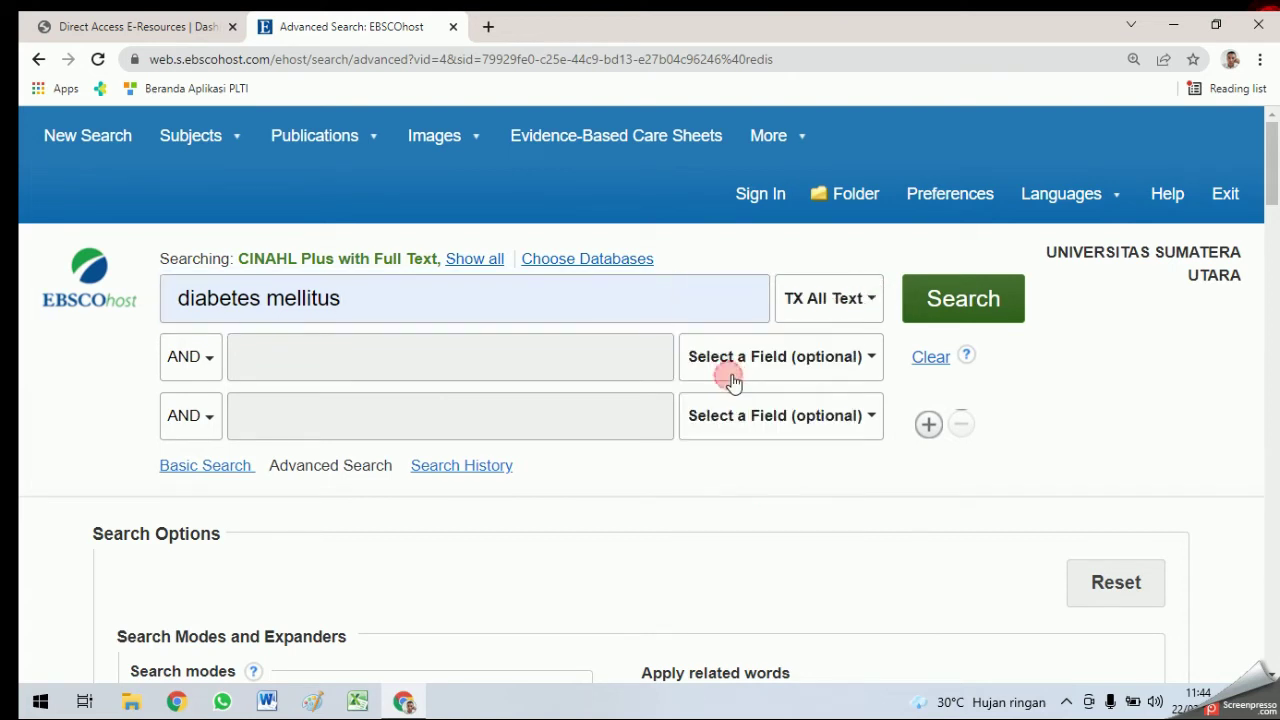
left_click(868, 302)
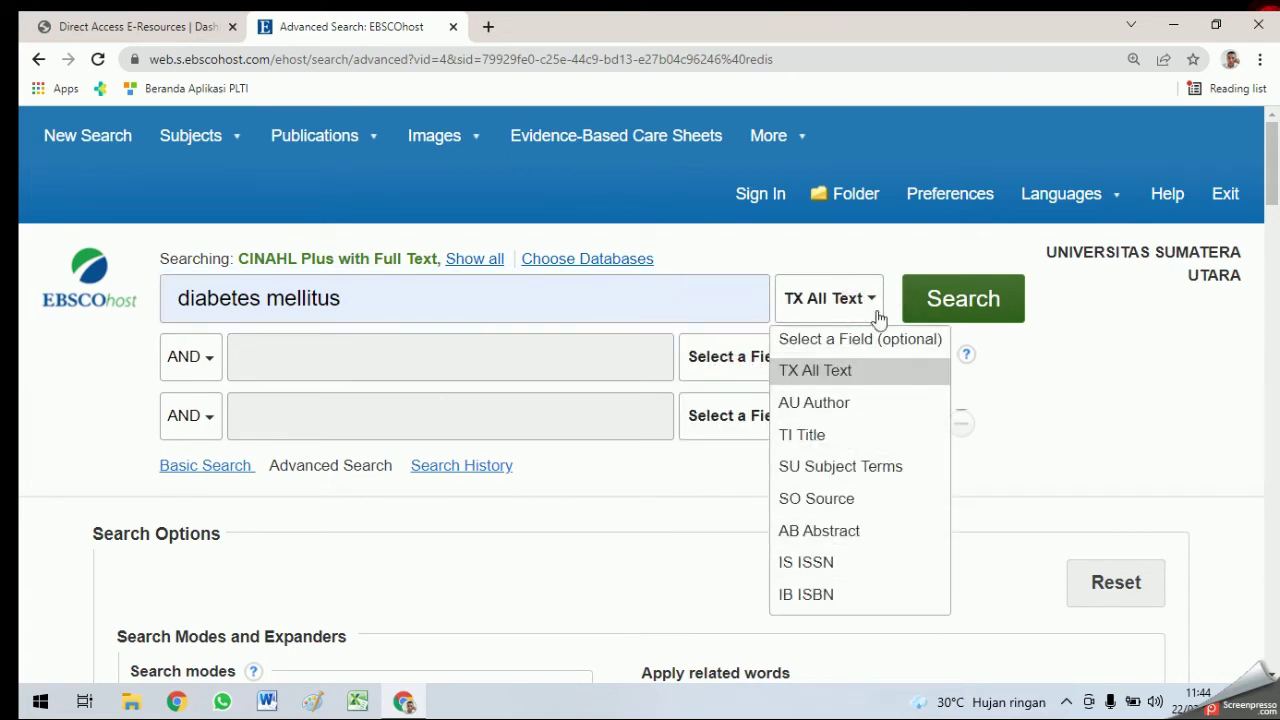
left_click(874, 302)
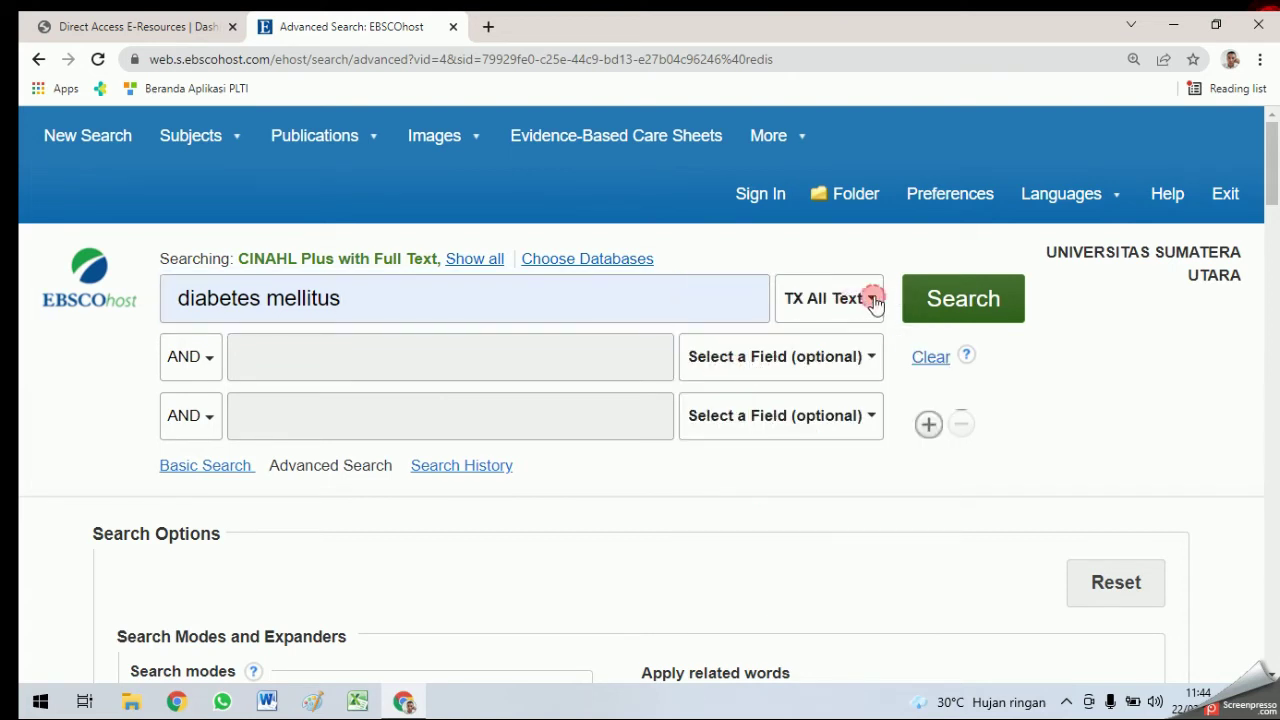
Step: Add "health education" as the second search term and "self care" as the third, each combined with AND
left_click(286, 364)
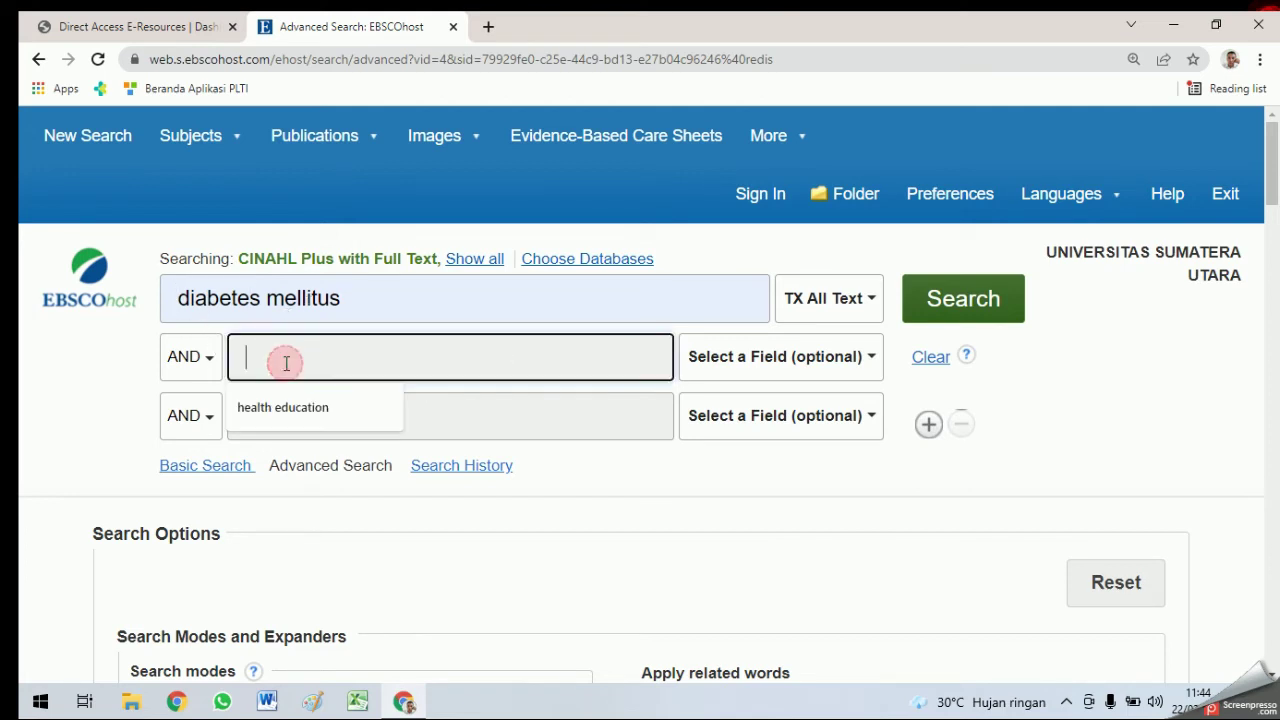
left_click(279, 416)
left_click(202, 362)
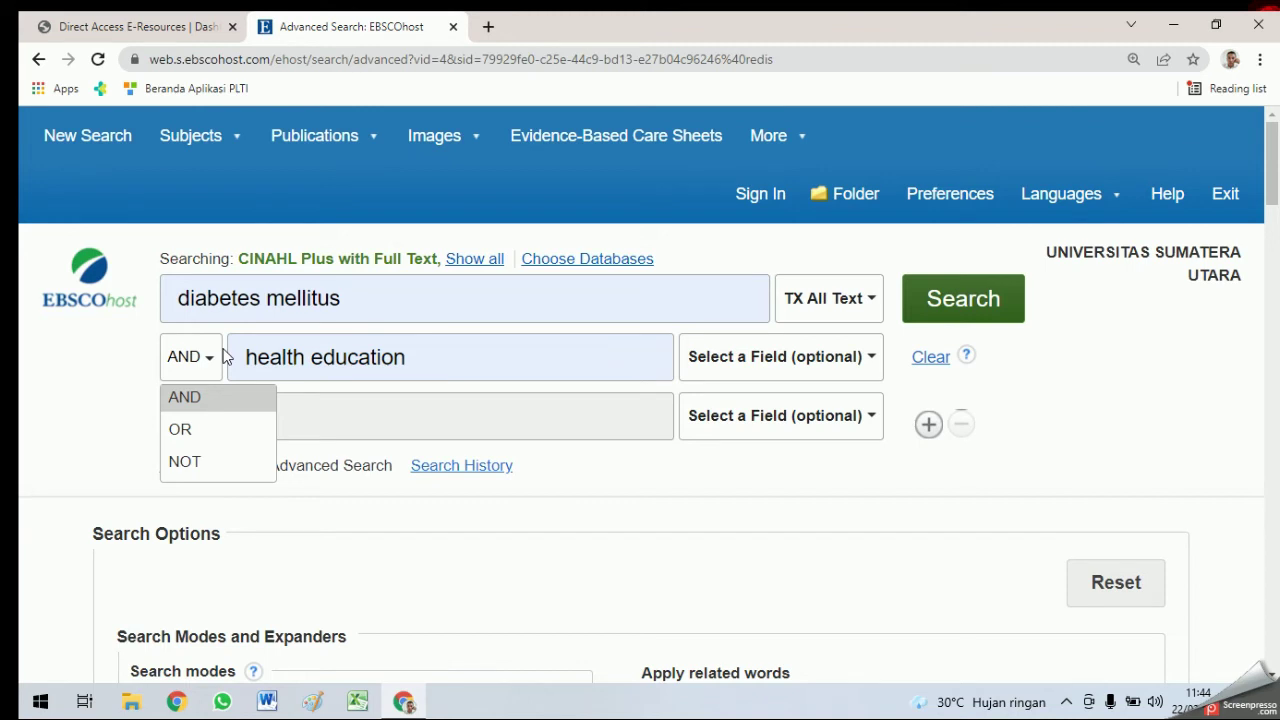
left_click(197, 404)
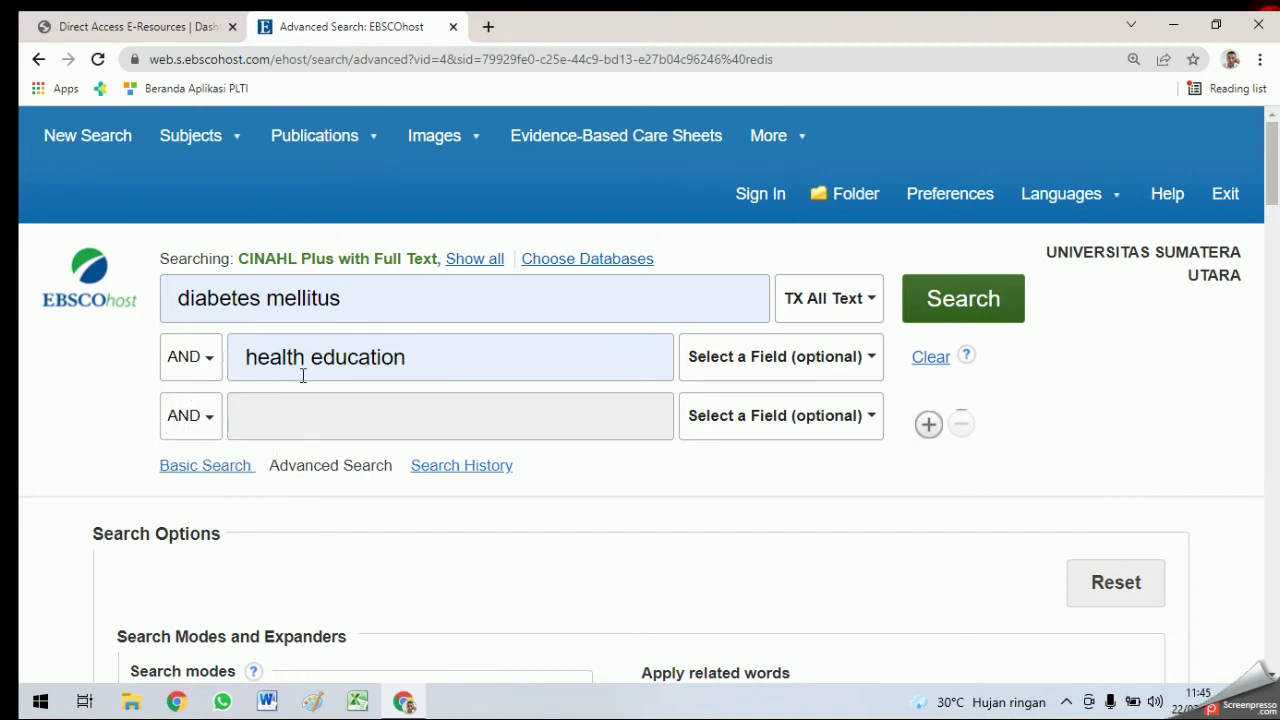
left_click(213, 416)
left_click(209, 460)
left_click(246, 416)
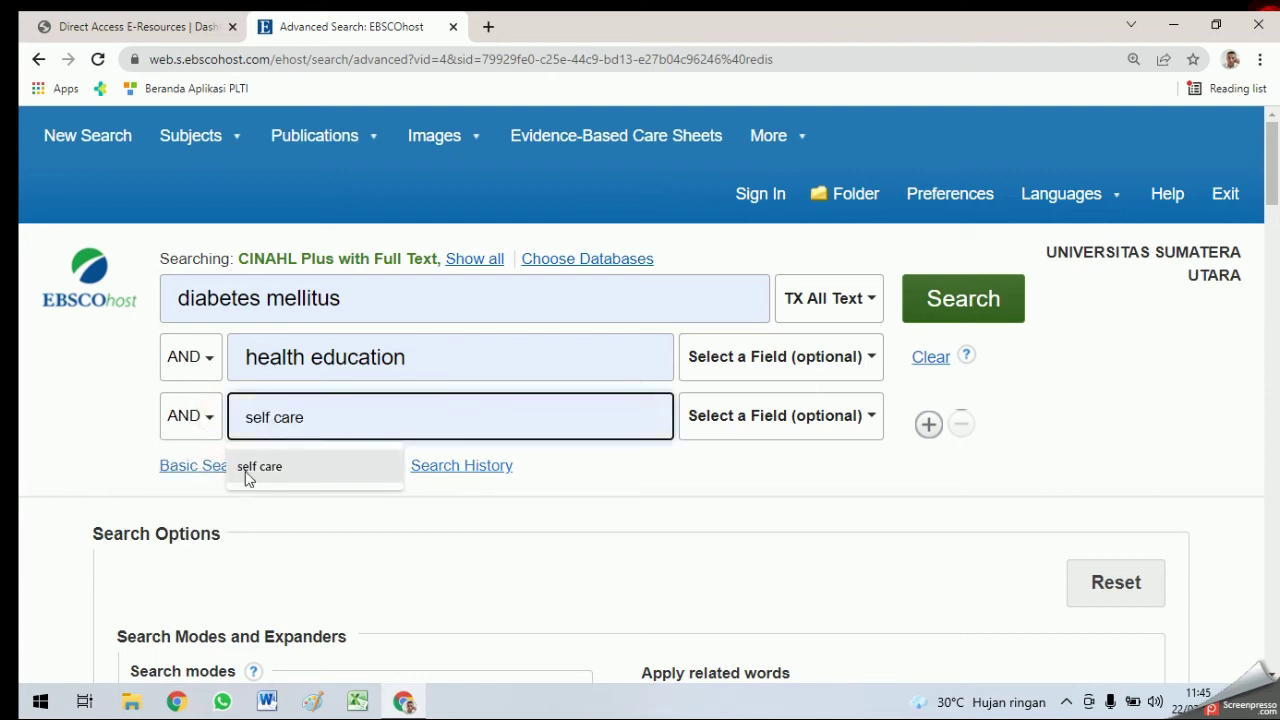
left_click(250, 467)
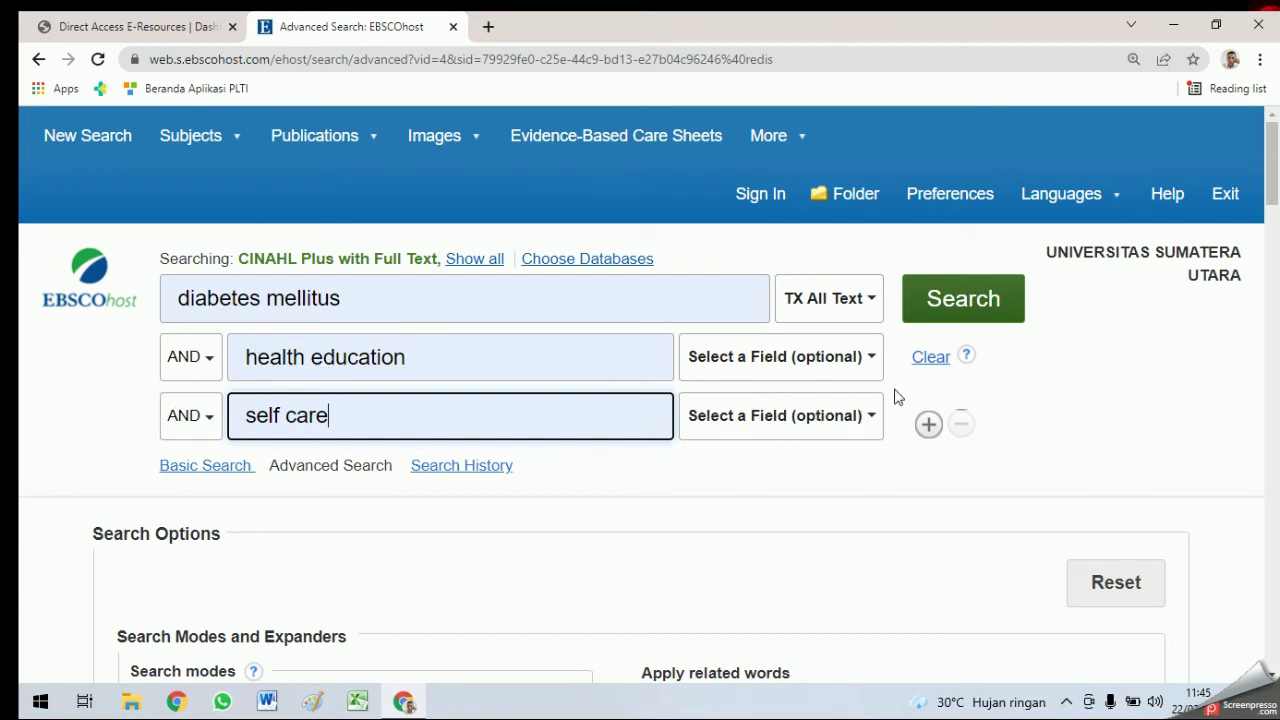
Step: Set the search field of both the "health education" and "self care" terms to TX All Text
left_click(874, 360)
left_click(737, 428)
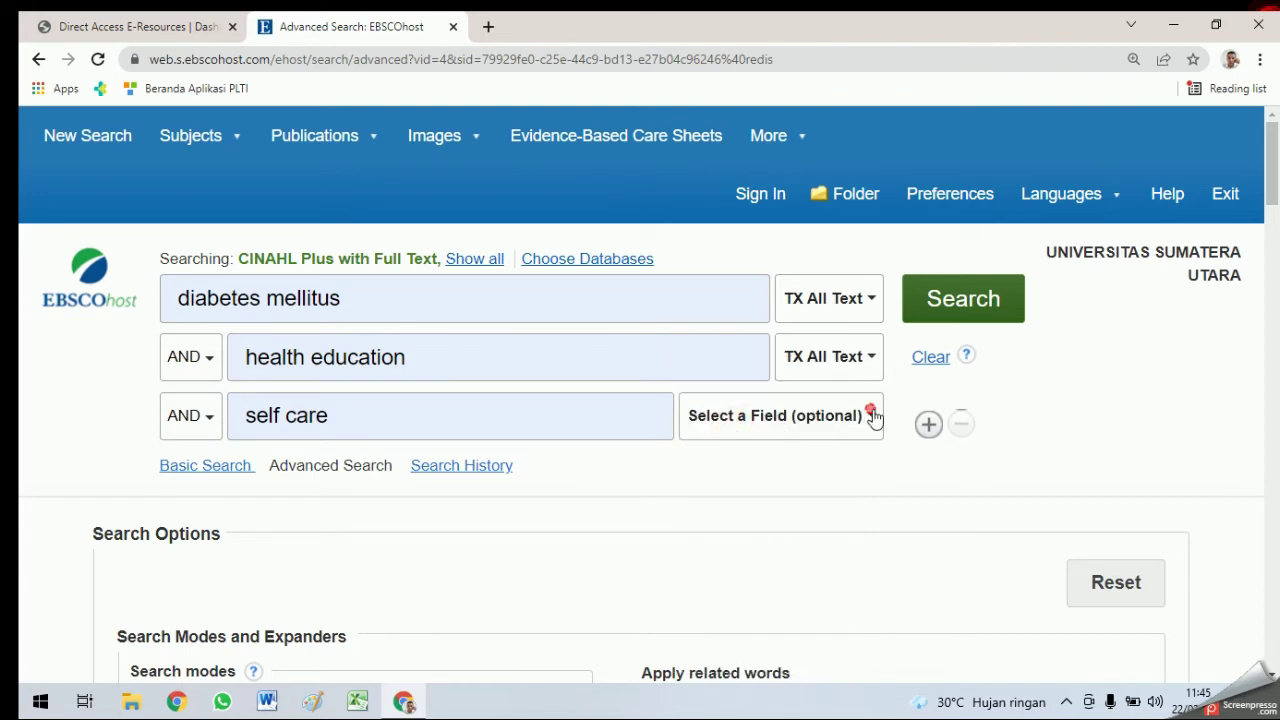
left_click(871, 418)
left_click(740, 489)
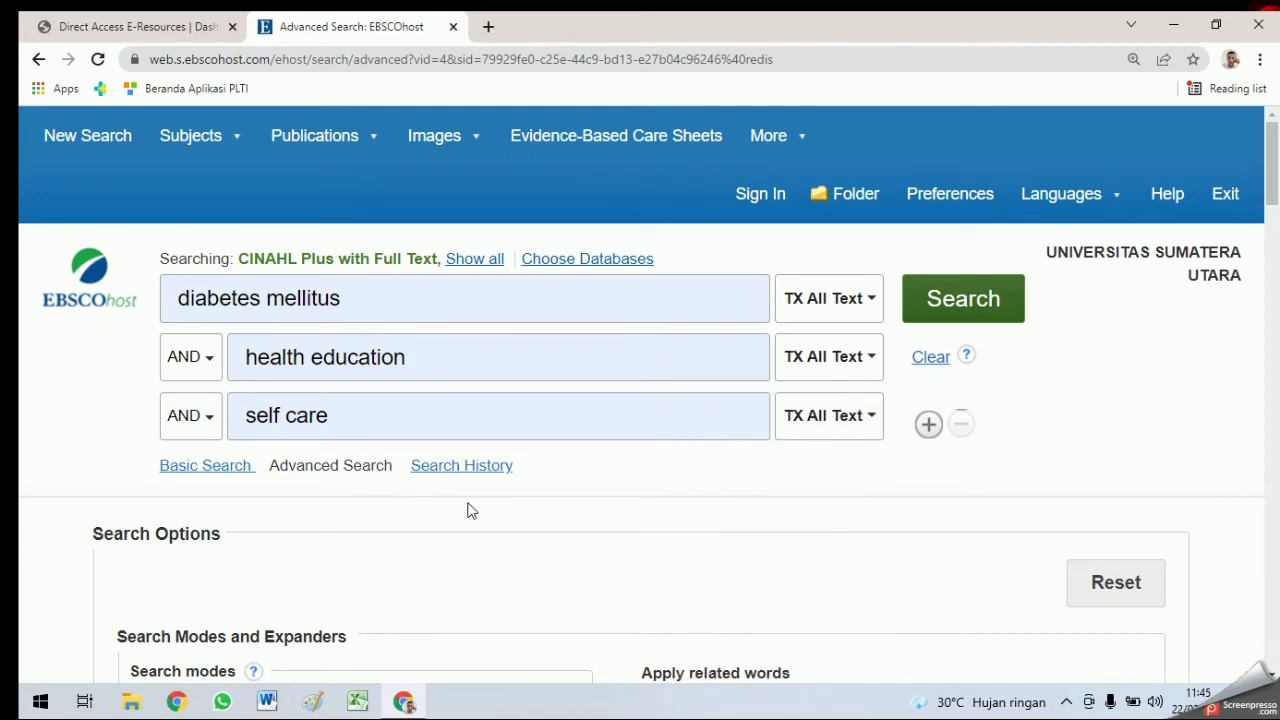
Step: Limit the published date to start year 2017 and end year 2022, without choosing months
scroll(480, 510, "down", 2)
scroll(481, 513, "down", 4)
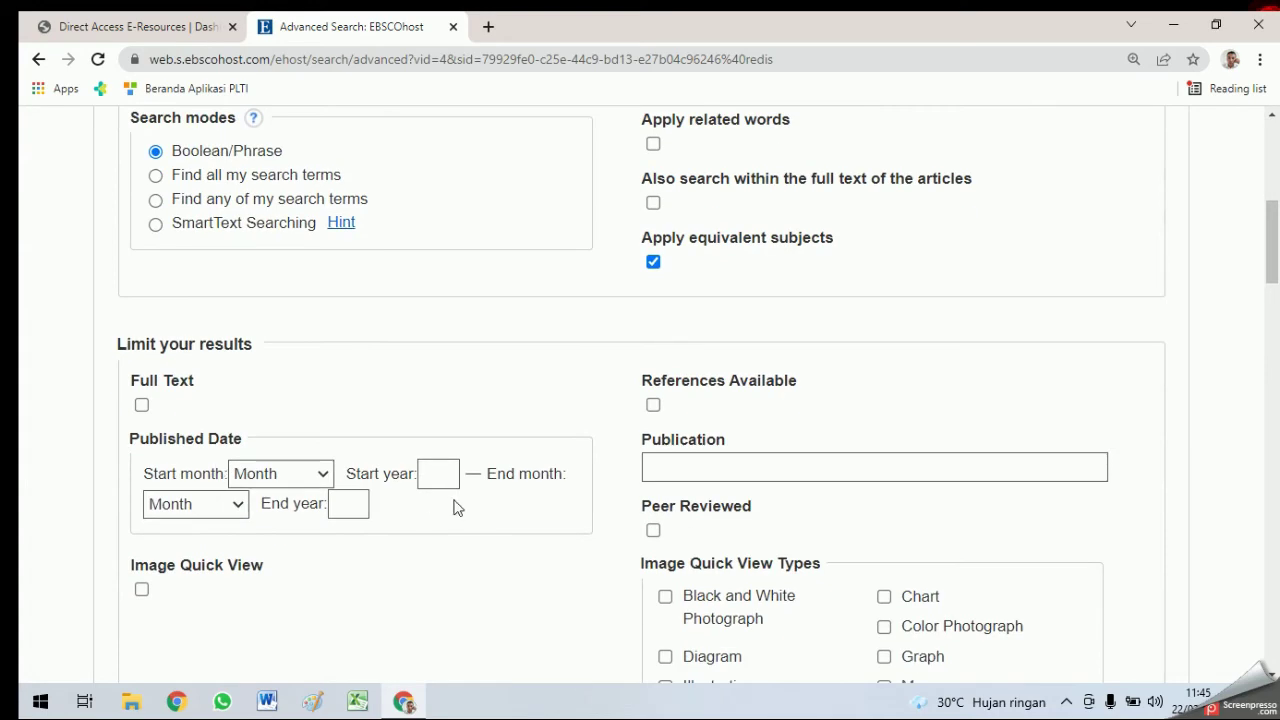
scroll(457, 512, "down", 5)
scroll(457, 512, "up", 5)
left_click(318, 478)
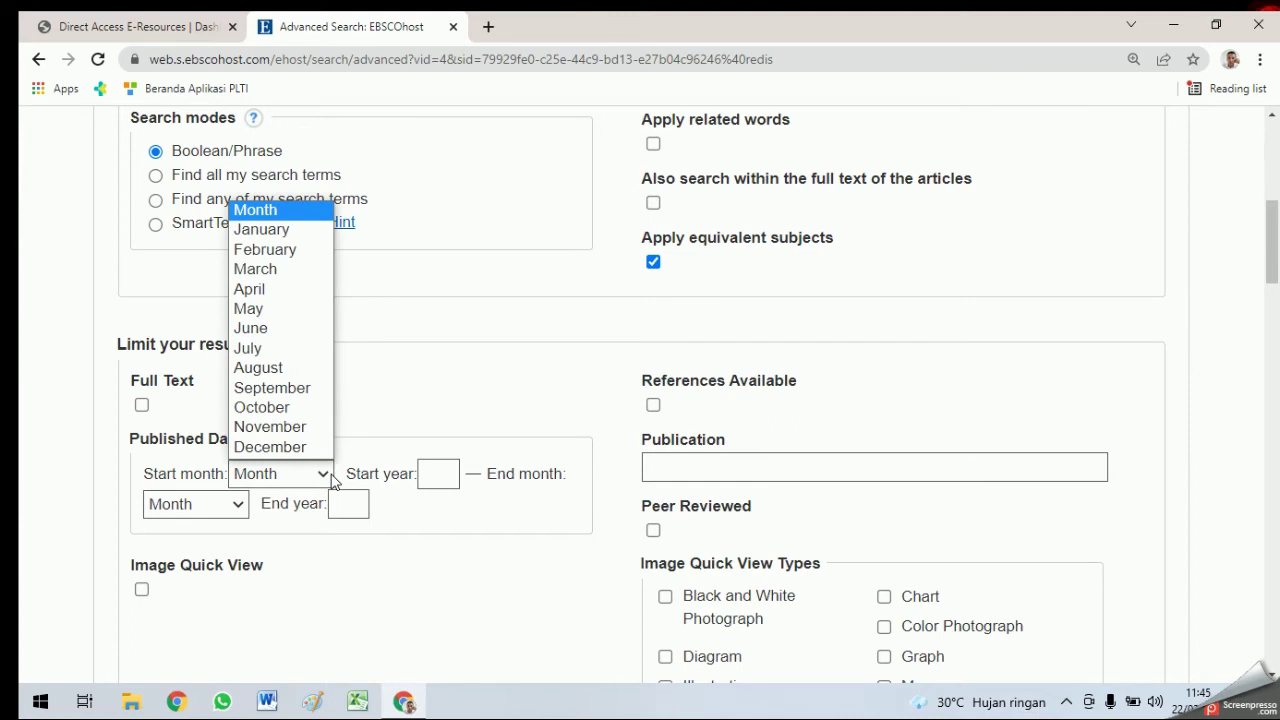
left_click(474, 371)
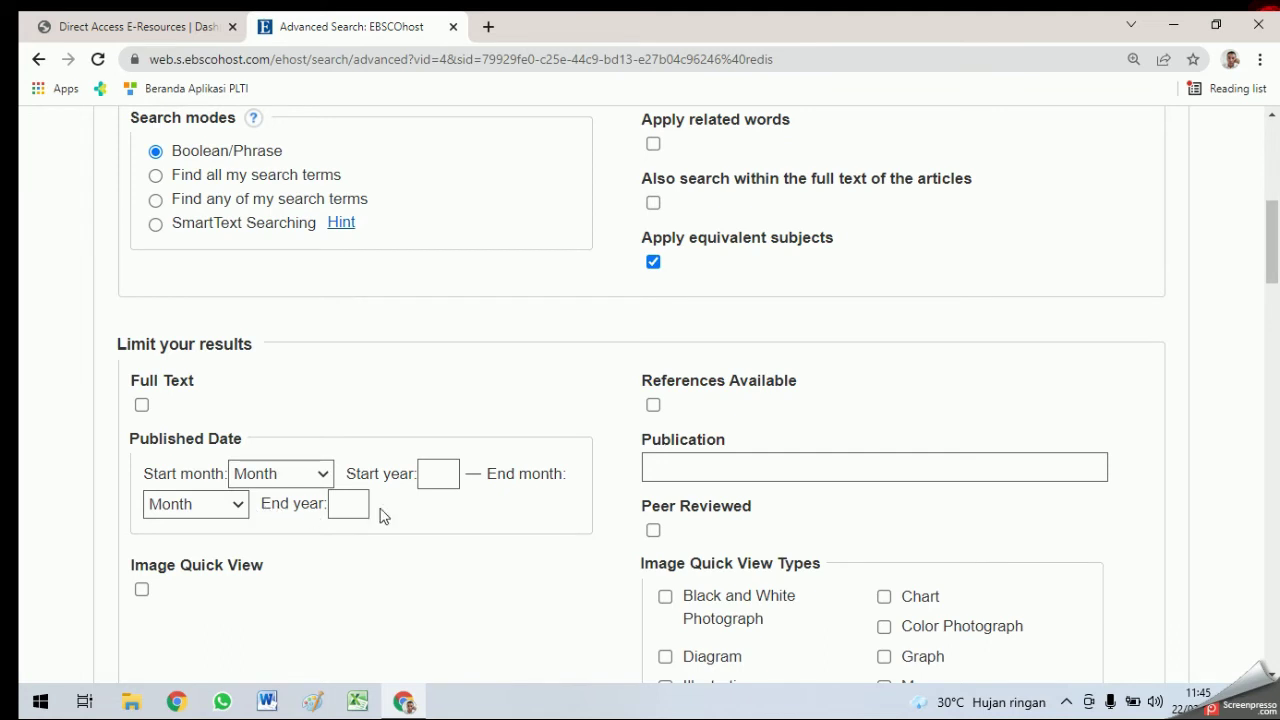
left_click(432, 473)
left_click(450, 514)
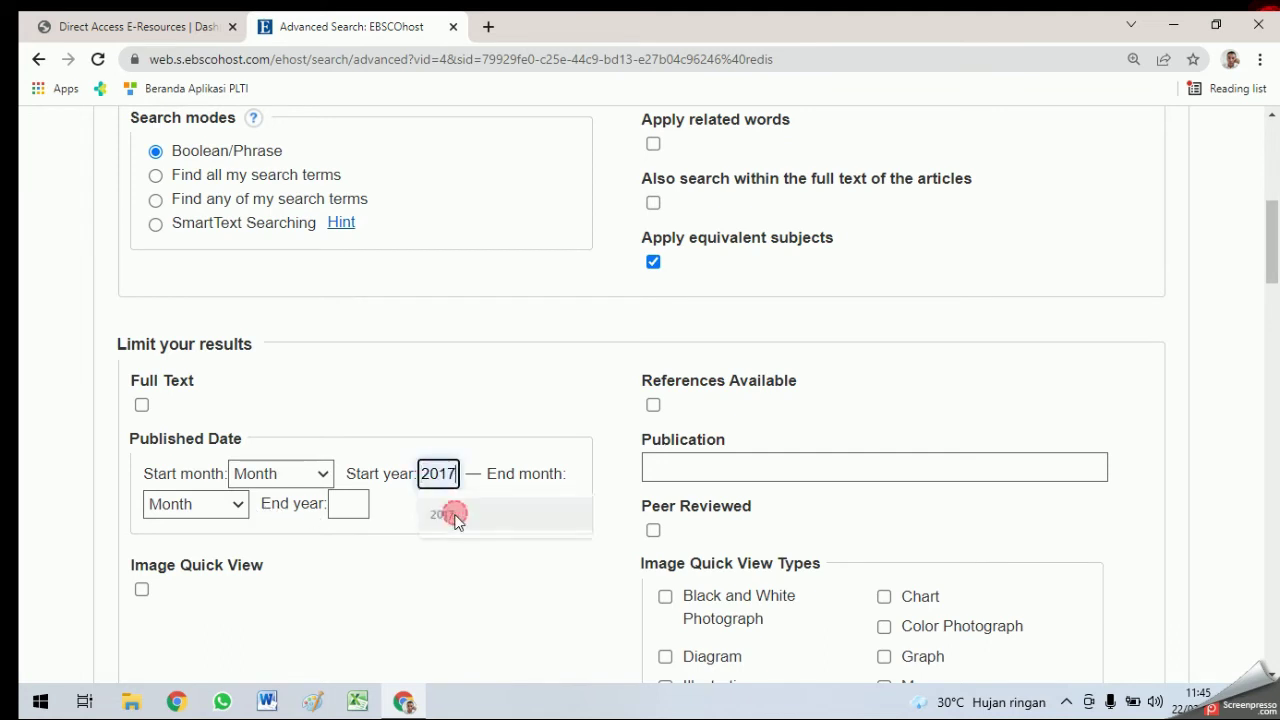
left_click(345, 503)
left_click(363, 541)
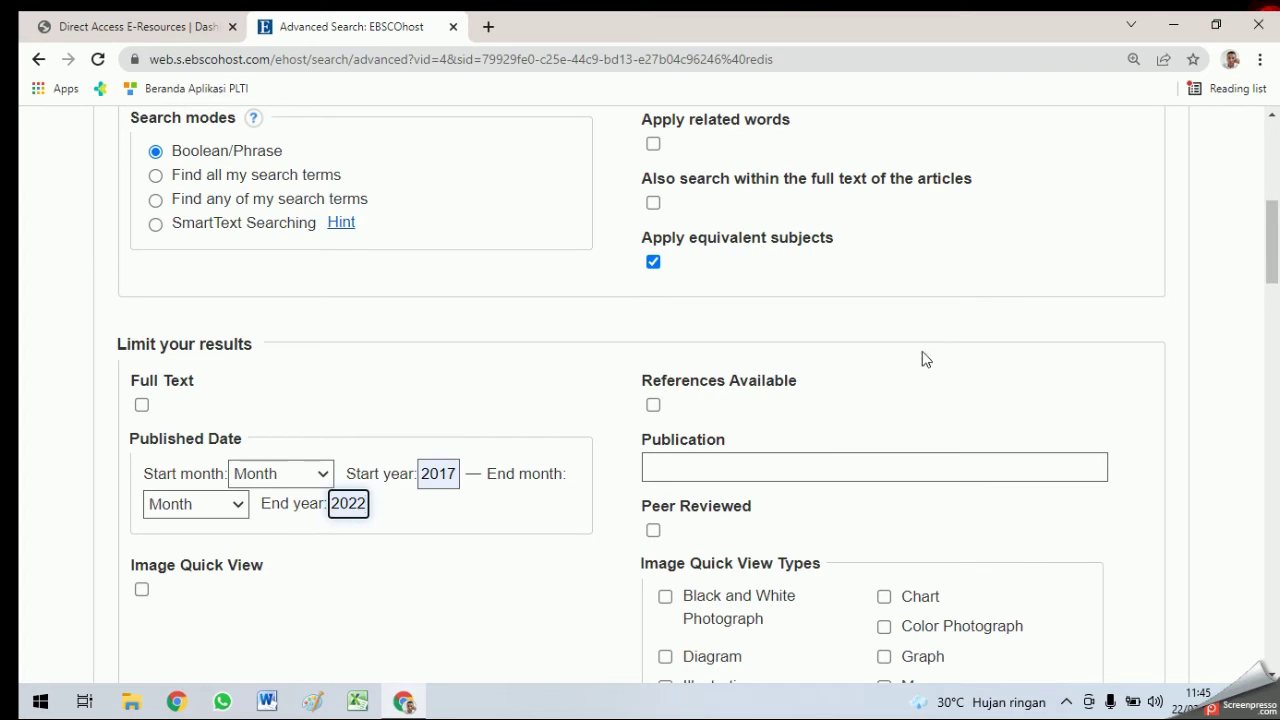
Step: Examine the special limiters for CINAHL Plus with Full Text and Dentistry & Oral Sciences Source, including journal subset and document type
scroll(924, 360, "up", 2)
scroll(924, 362, "down", 6)
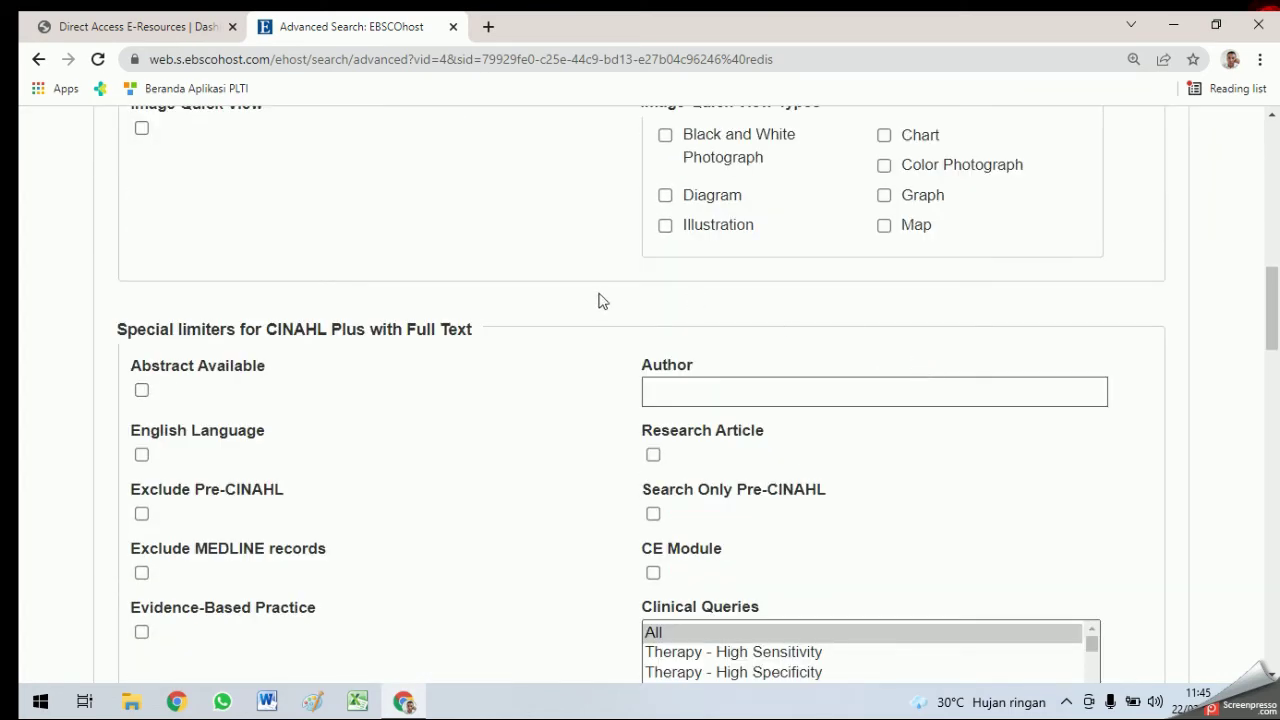
scroll(530, 374, "down", 4)
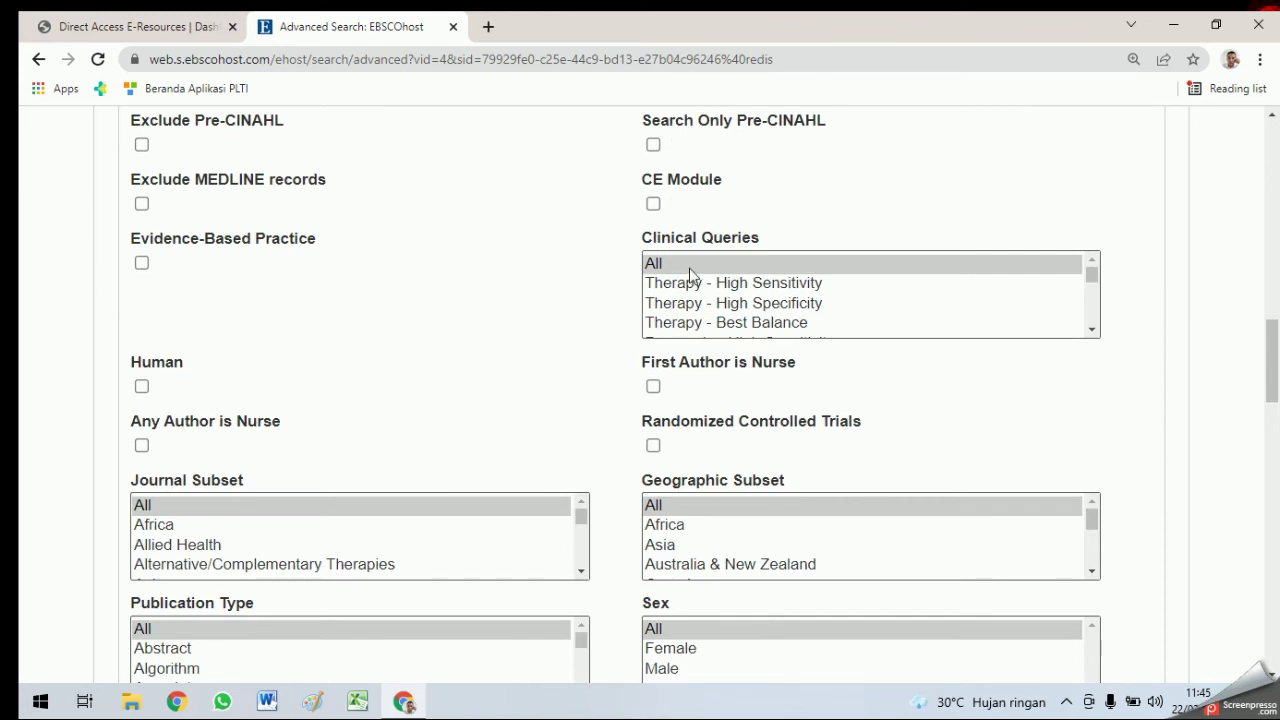
scroll(325, 500, "down", 3)
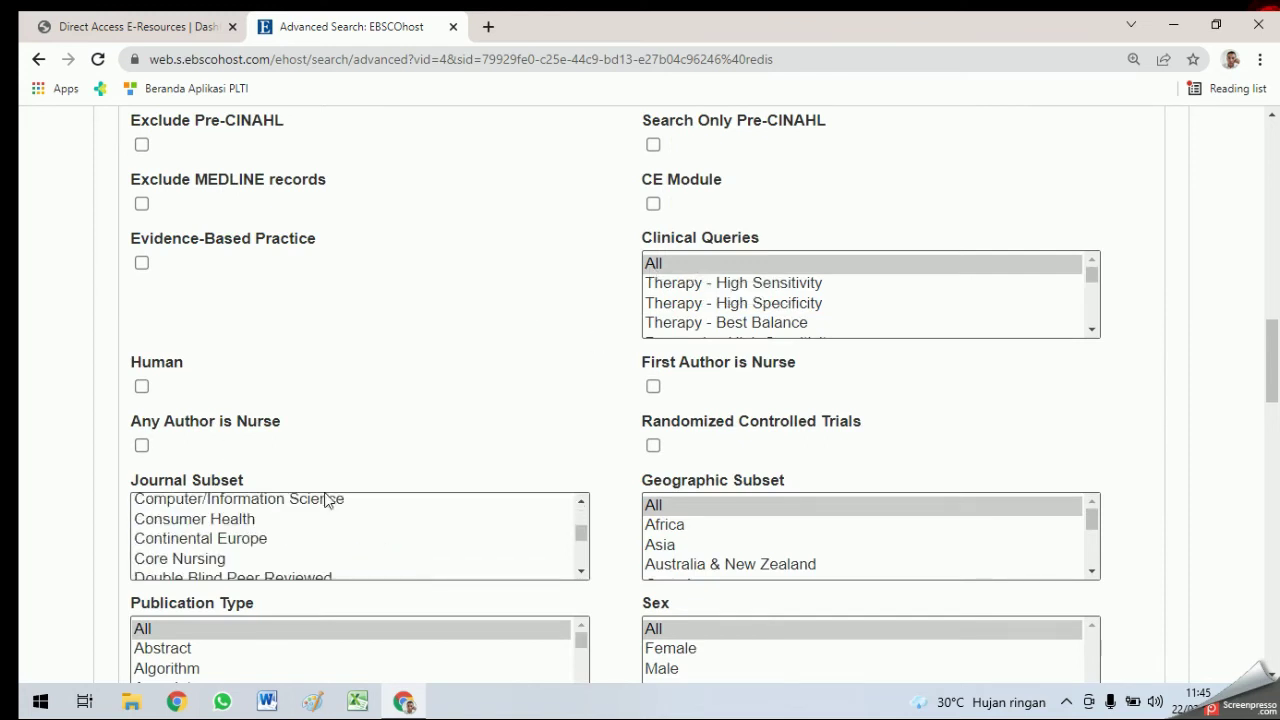
scroll(328, 502, "up", 3)
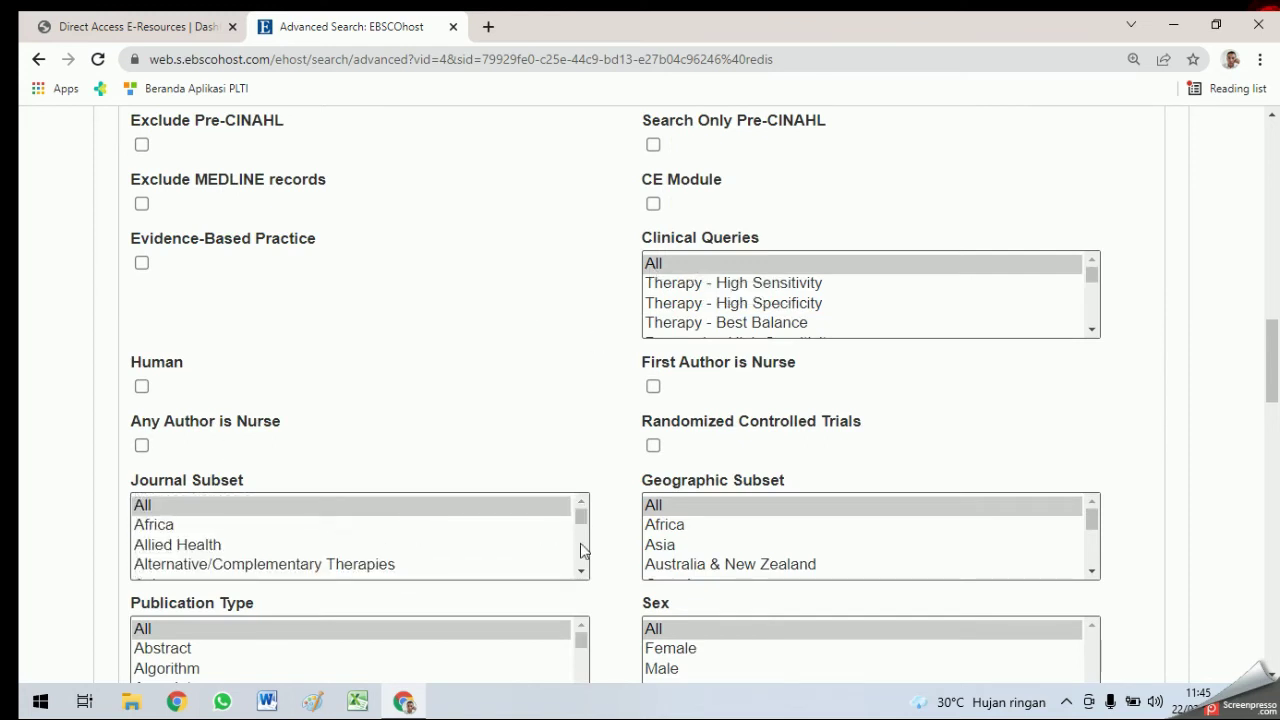
scroll(581, 550, "down", 3)
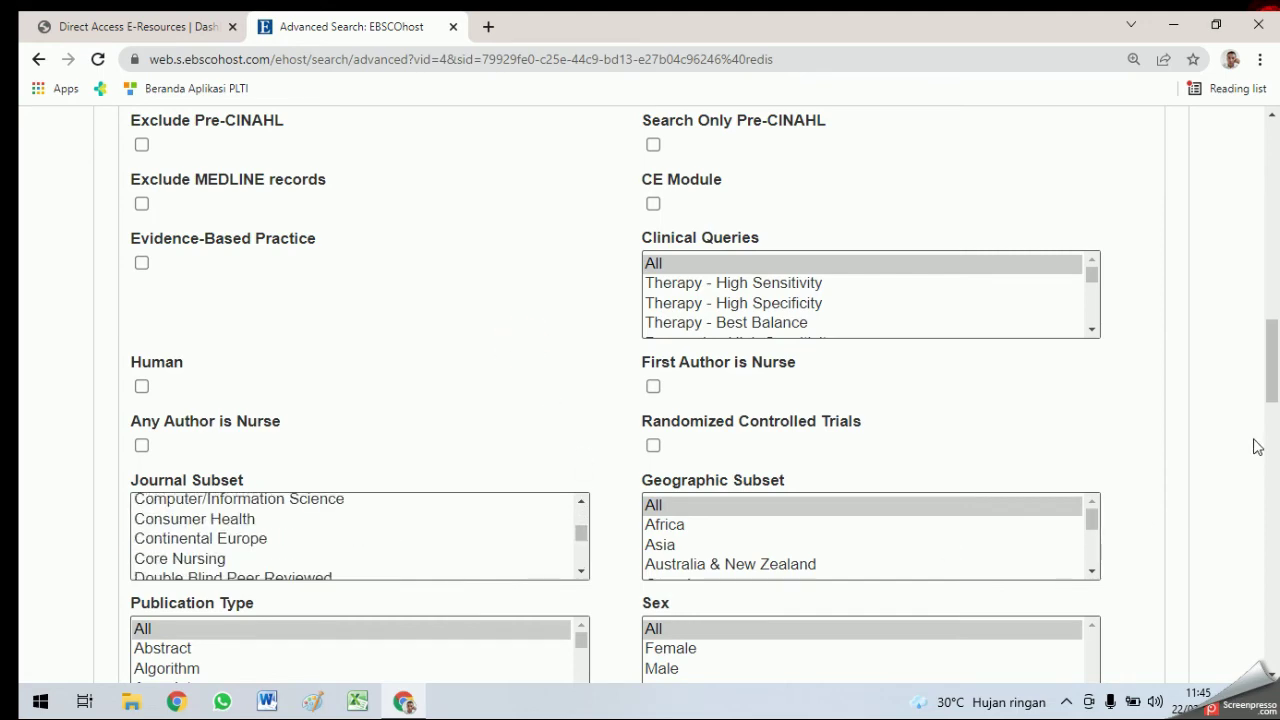
scroll(1257, 446, "down", 4)
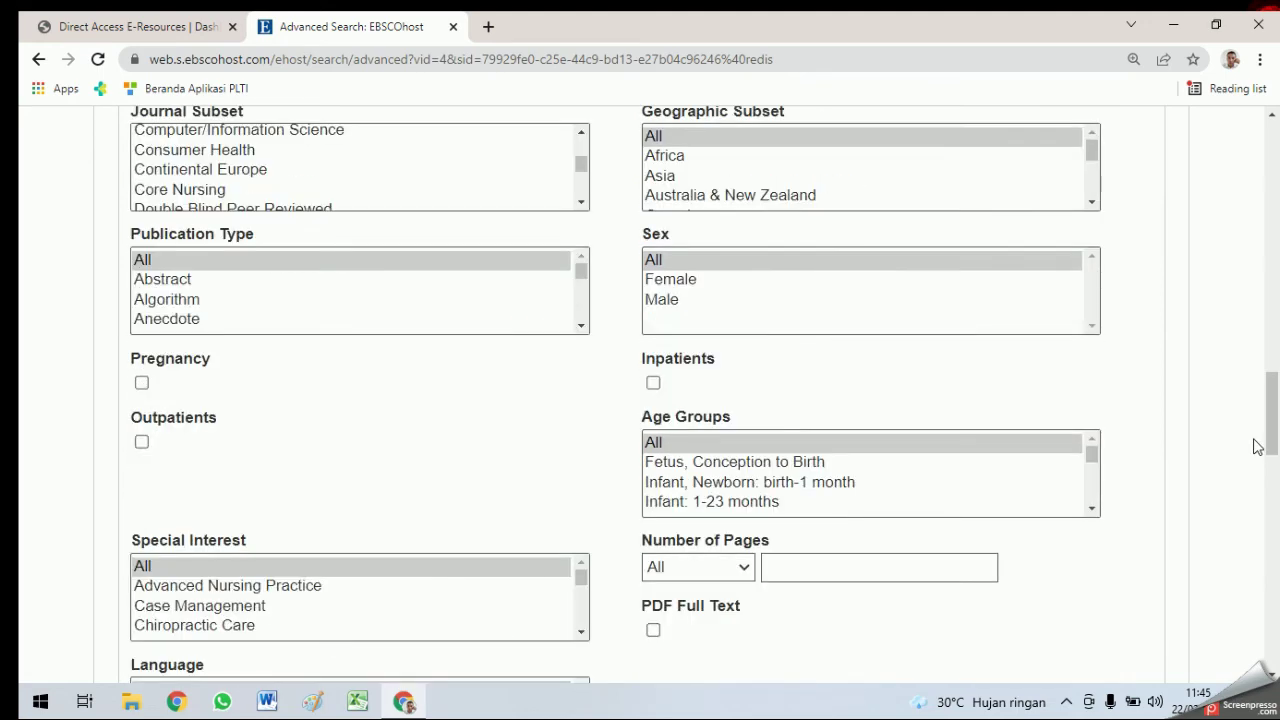
scroll(1257, 446, "down", 4)
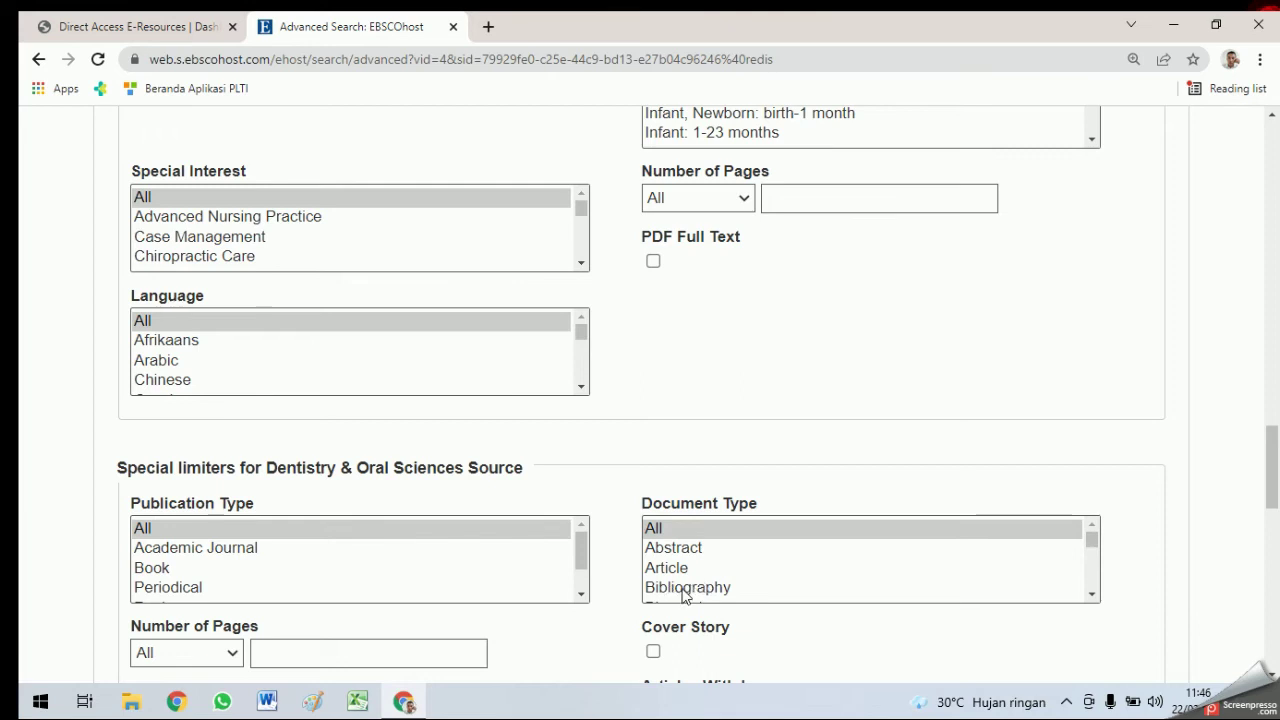
scroll(680, 585, "down", 1)
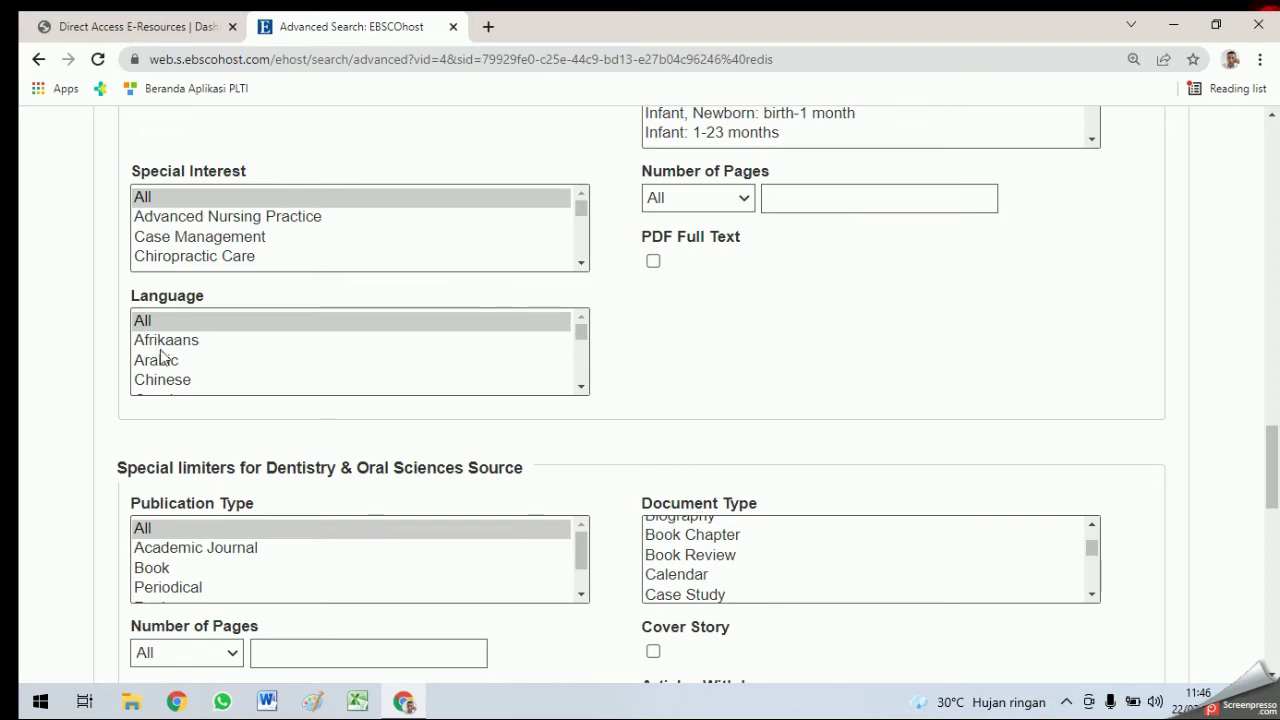
scroll(168, 351, "down", 2)
scroll(168, 351, "up", 2)
Step: Try Afrikaans as the CINAHL Plus with Full Text language limiter and browse the other languages offered
left_click(200, 341)
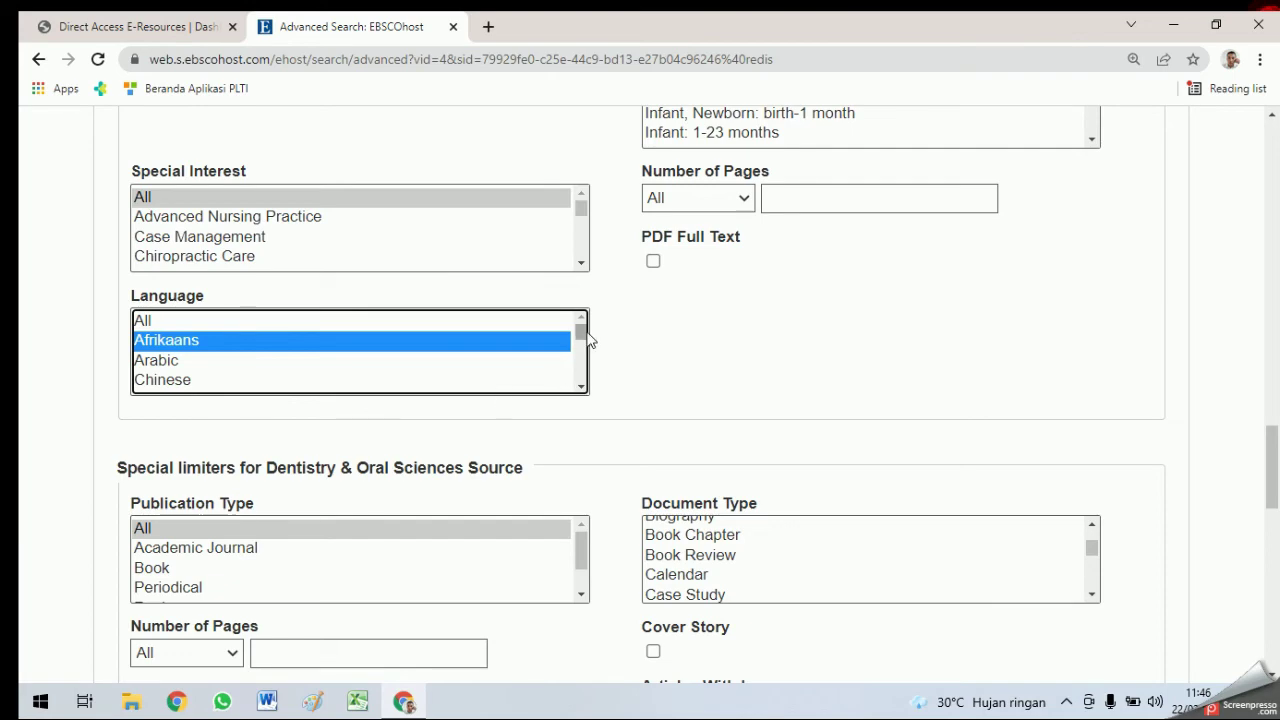
left_click_drag(580, 326, 580, 345)
scroll(229, 374, "down", 6)
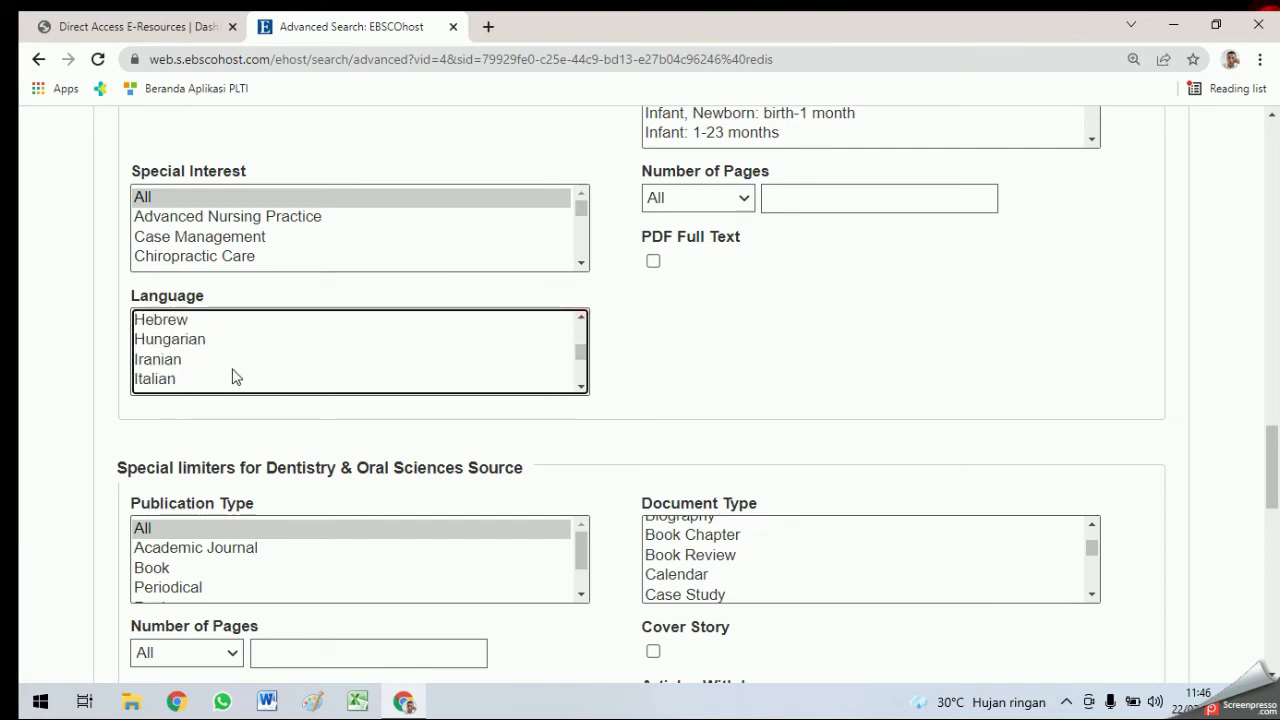
scroll(233, 375, "up", 4)
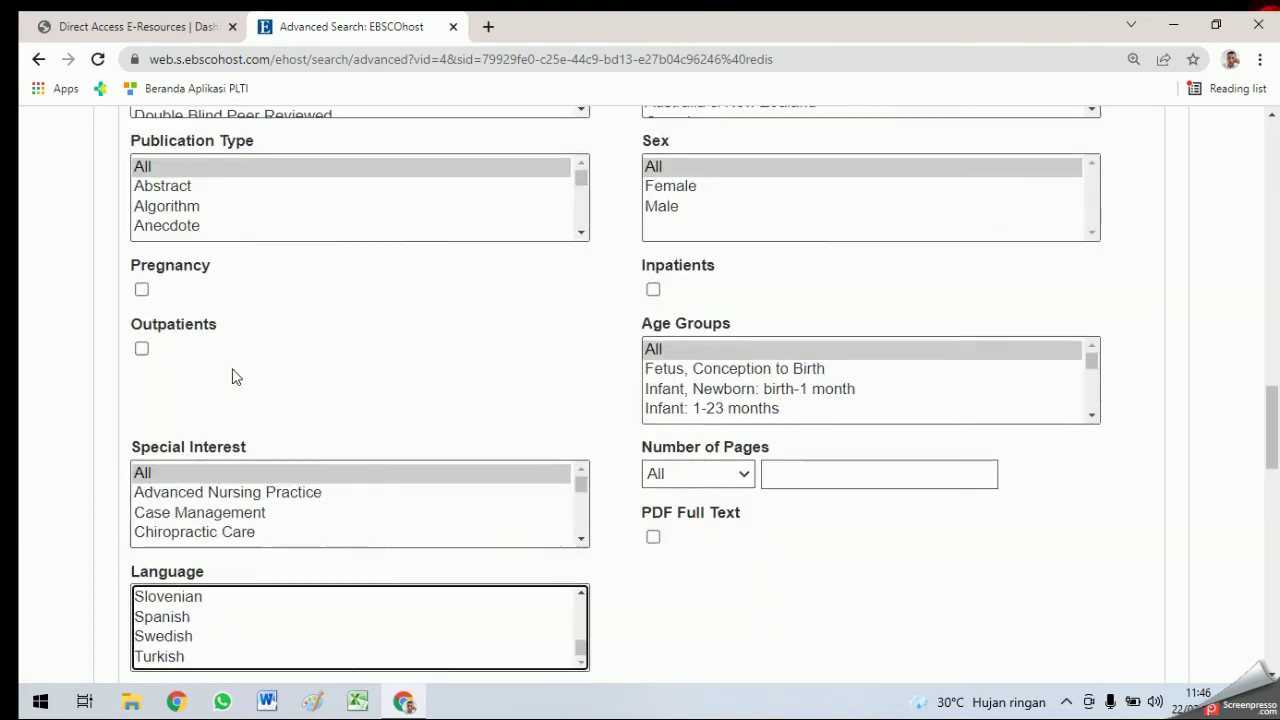
scroll(233, 625, "up", 3)
scroll(233, 625, "up", 3)
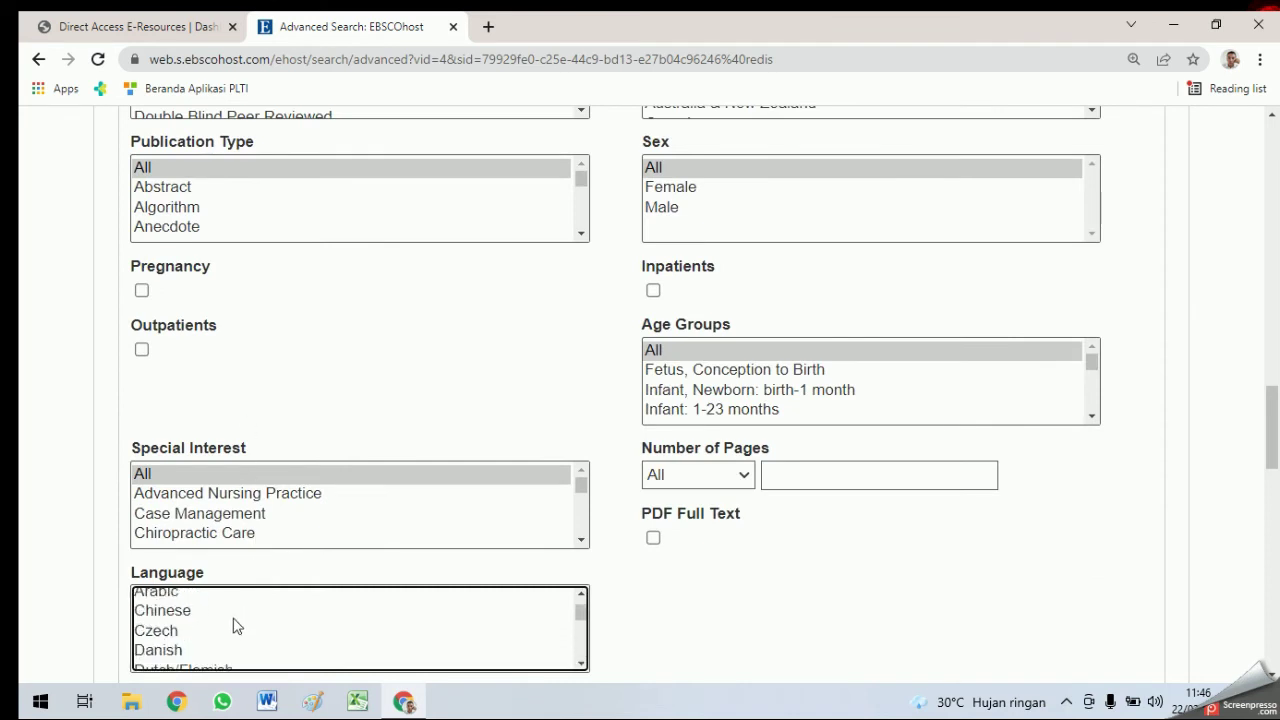
scroll(235, 627, "down", 1)
scroll(221, 645, "down", 1)
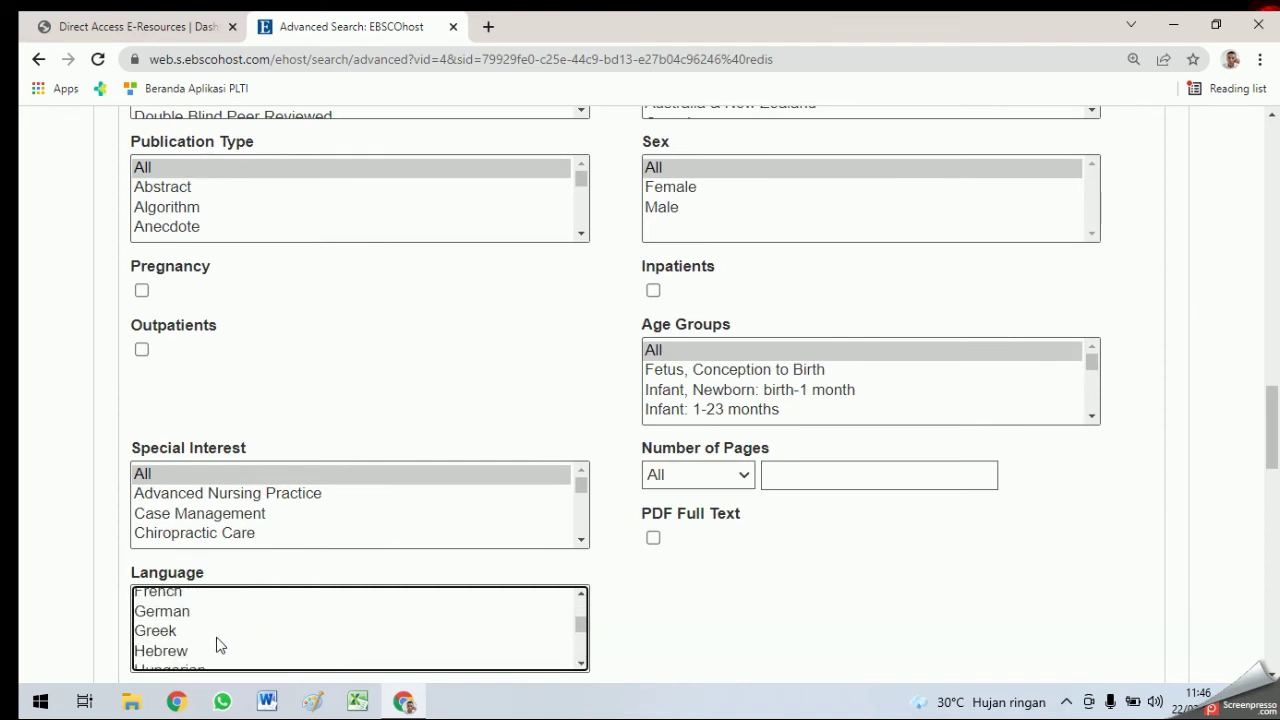
key("Down")
left_click(712, 603)
scroll(714, 603, "down", 2)
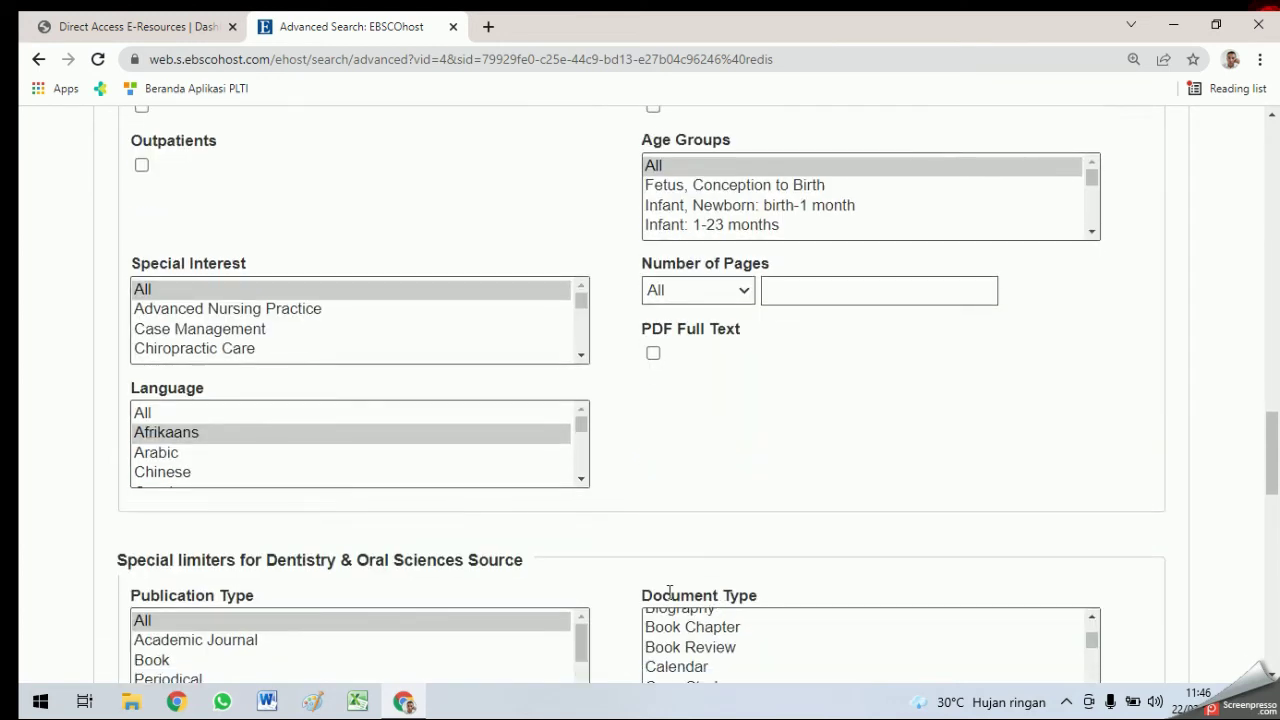
Step: Examine the CINAHL Plus with Full Text language options from Dutch/Flemish through Norwegian
left_click(581, 479)
left_click(581, 479)
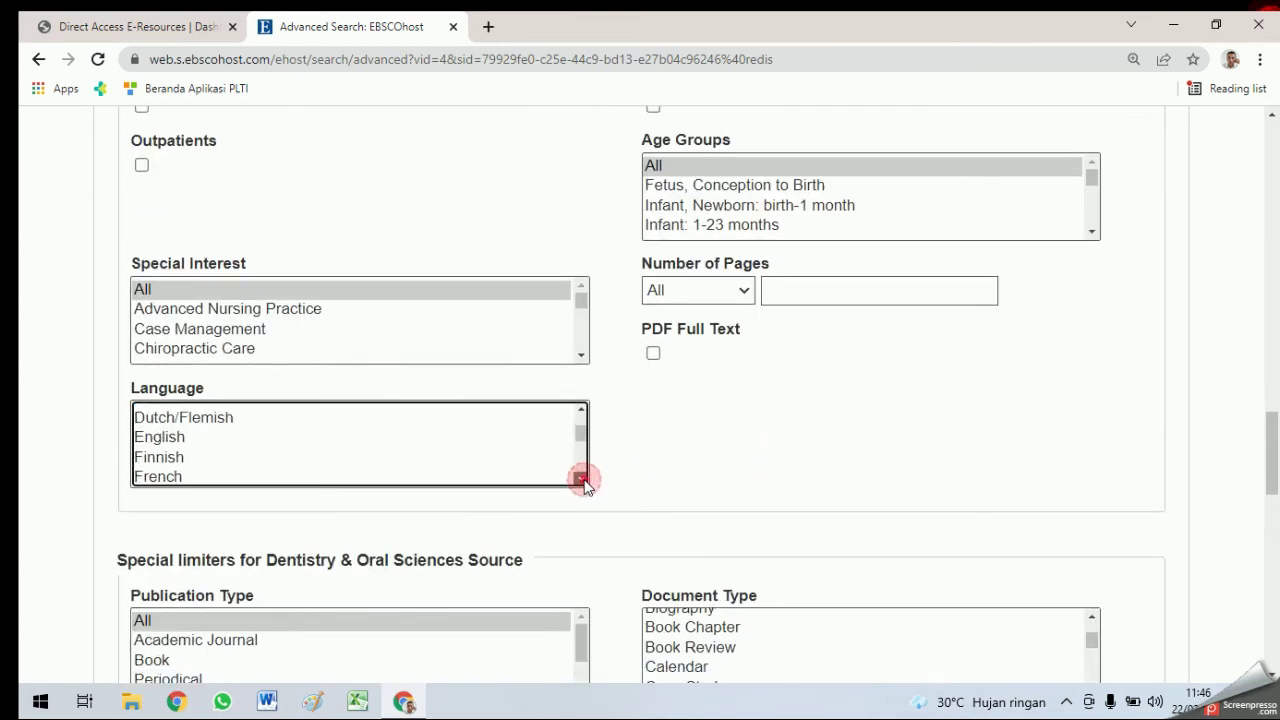
left_click_drag(581, 479, 581, 479)
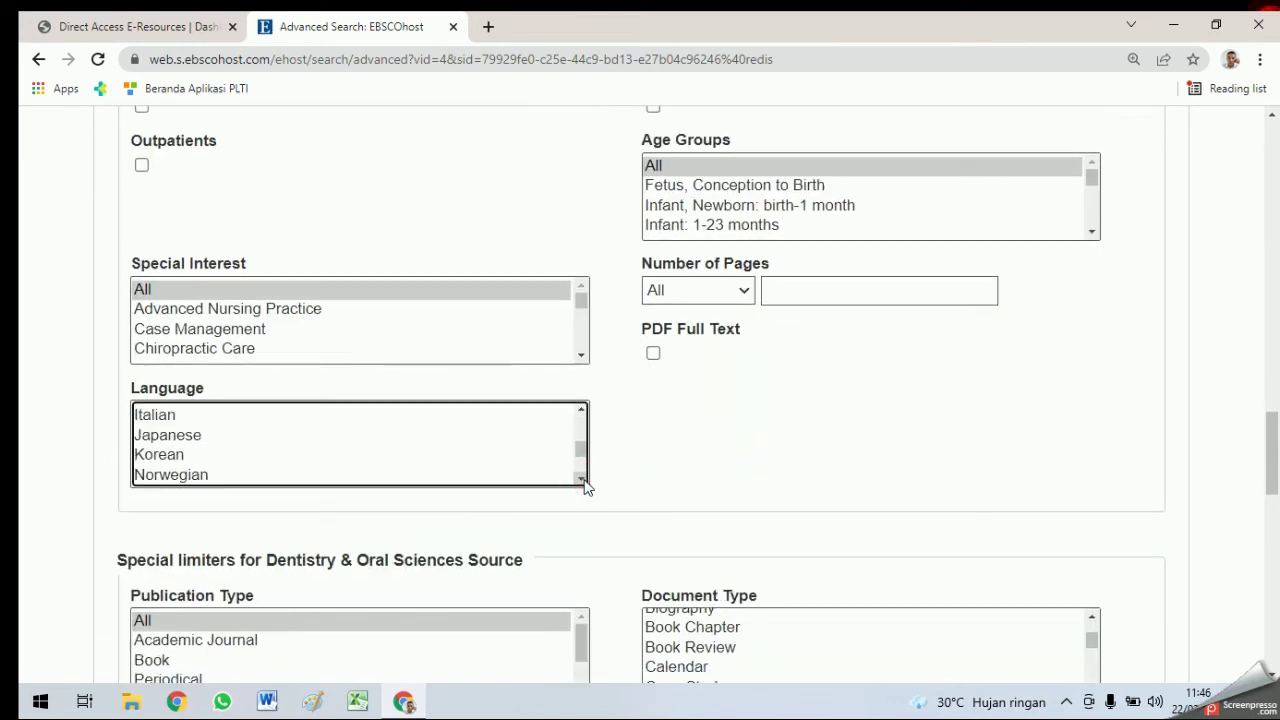
left_click(582, 480)
left_click(581, 410)
left_click(581, 410)
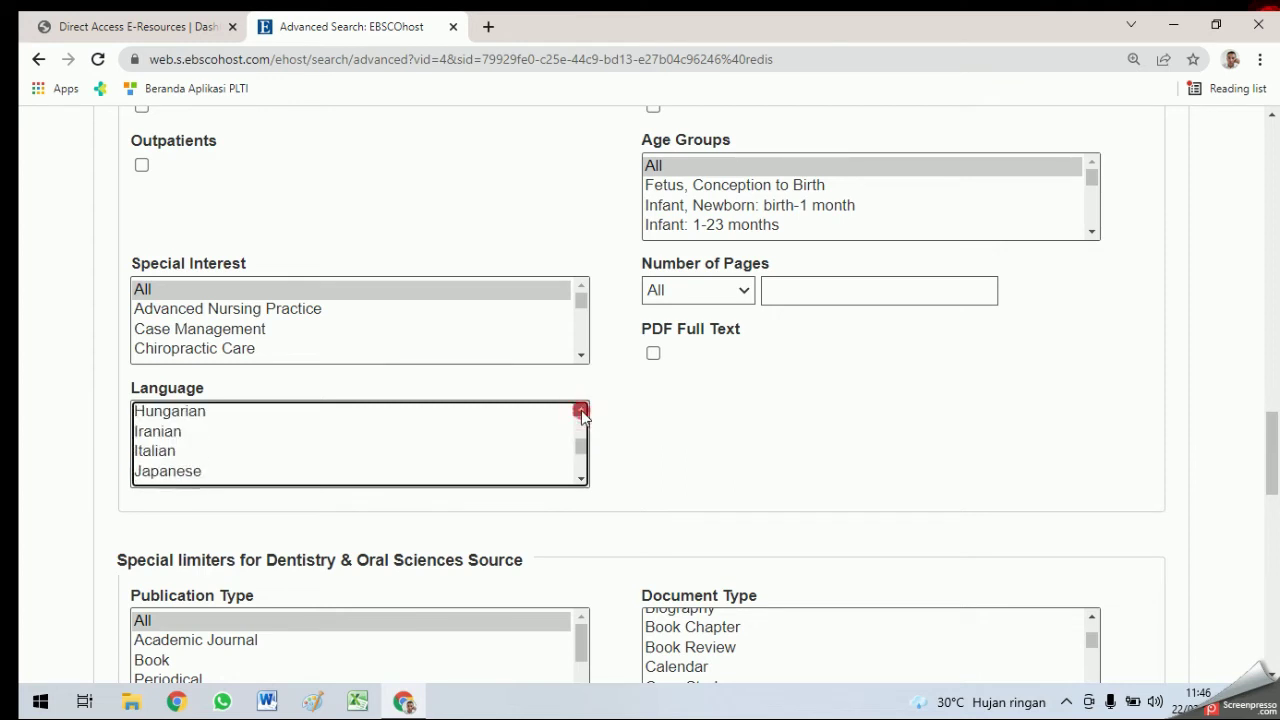
left_click(581, 412)
left_click(581, 479)
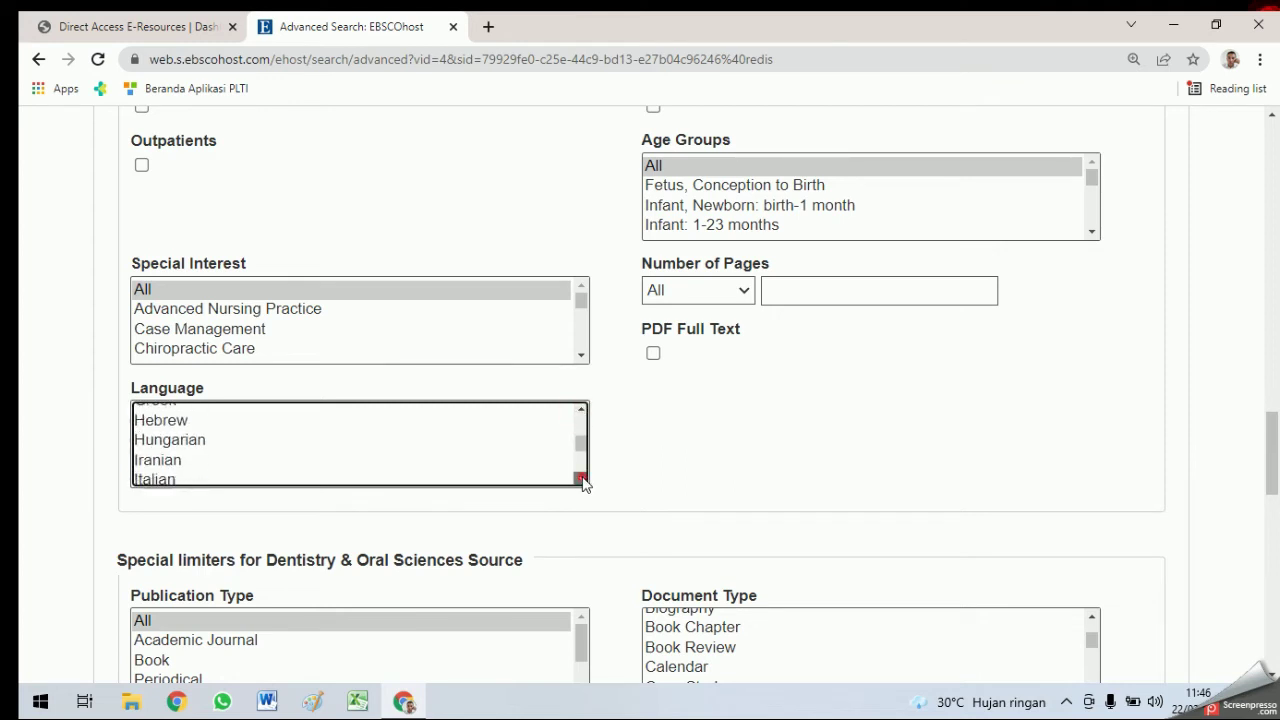
left_click(581, 479)
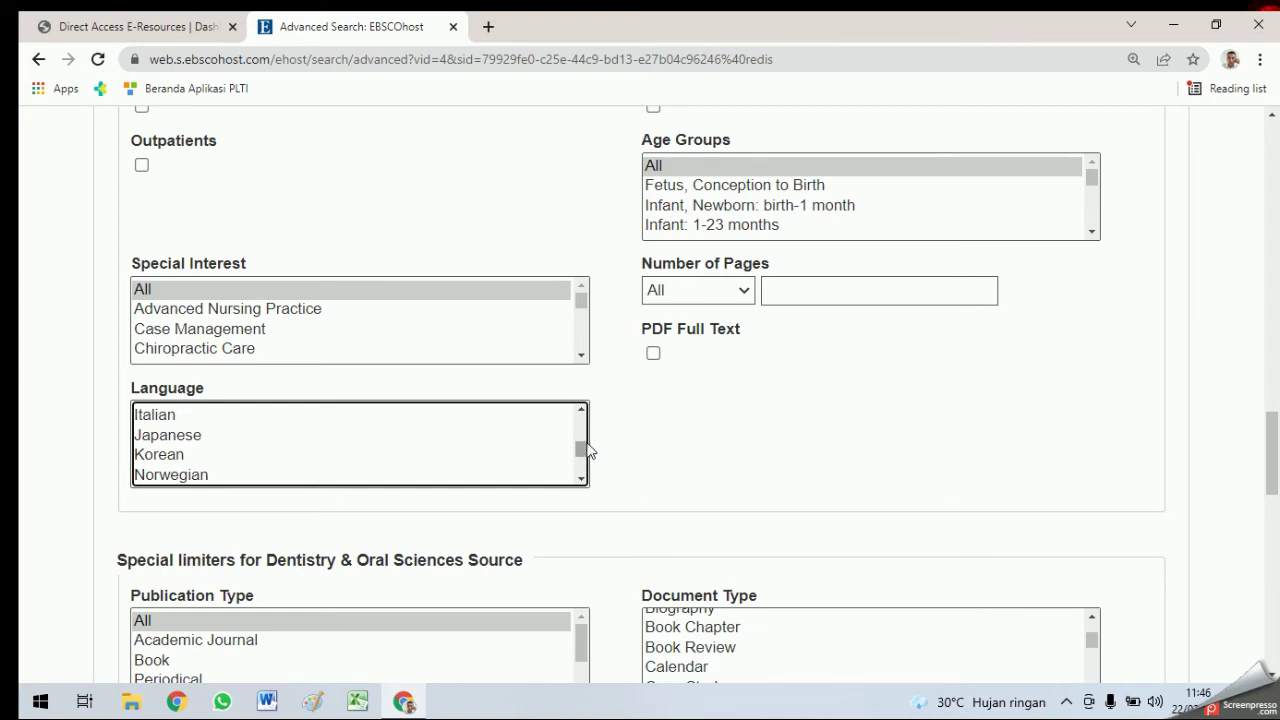
left_click_drag(581, 459, 580, 443)
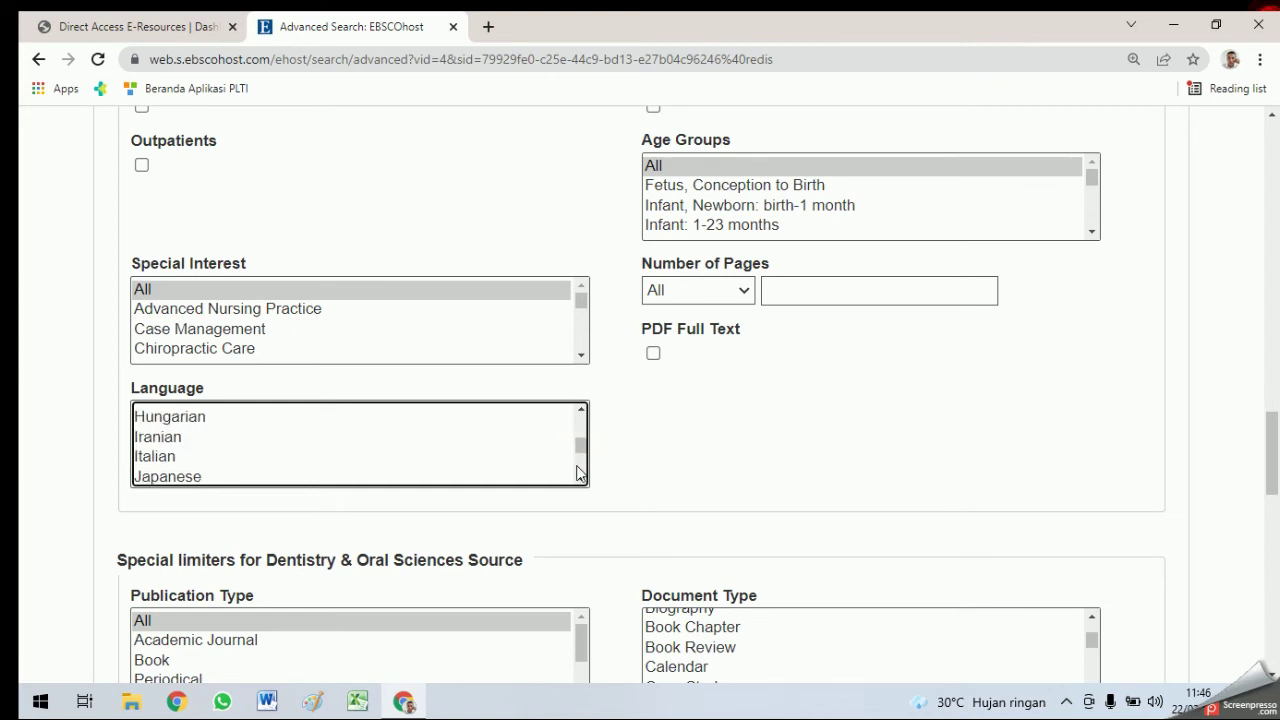
Step: Return the CINAHL Plus with Full Text language limiter to All
scroll(577, 471, "up", 2)
scroll(577, 471, "up", 3)
left_click(385, 433)
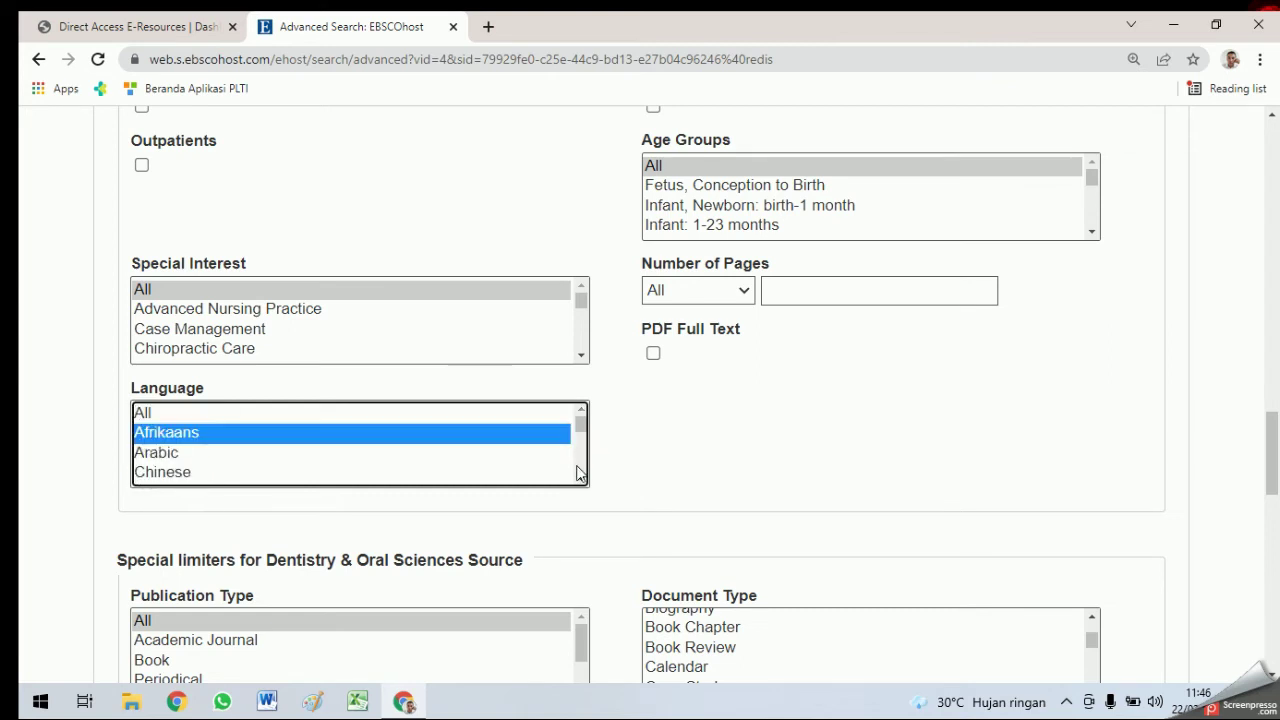
left_click(171, 409)
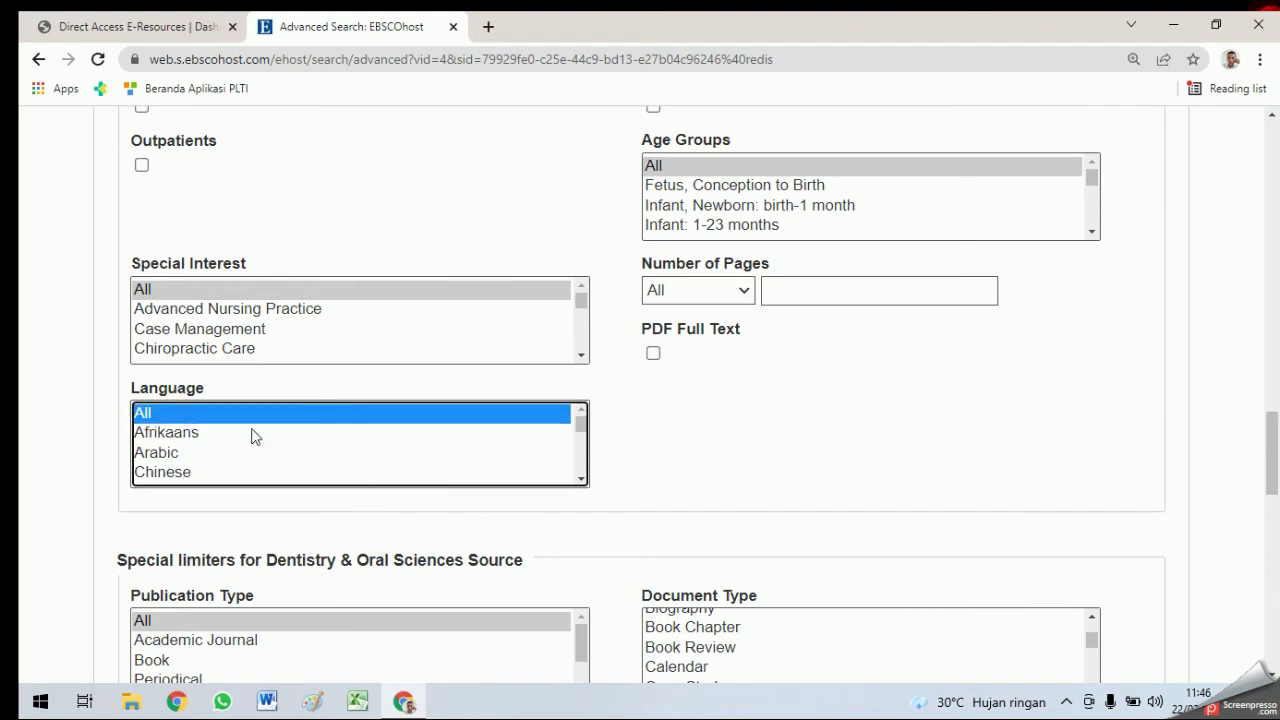
left_click(85, 344)
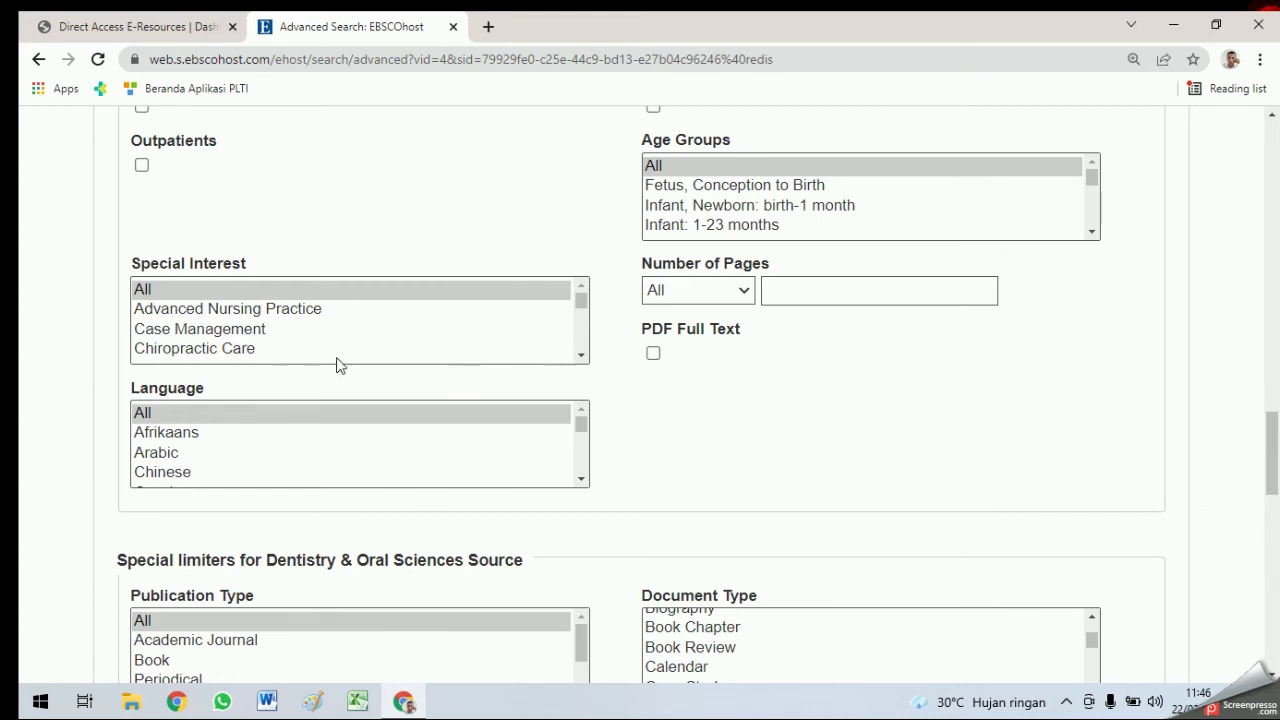
Step: Try Case Management and Chiropractic Care as the special interest limiter, and return it to All
left_click(238, 329)
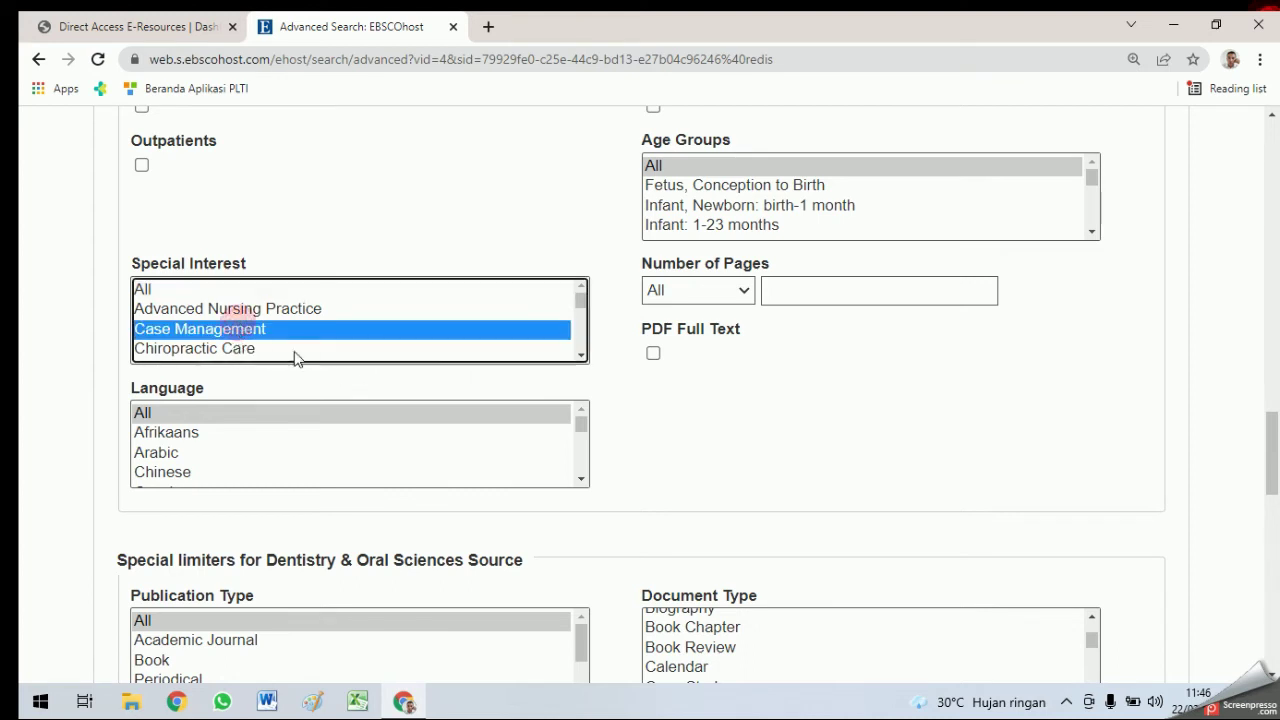
left_click(581, 355)
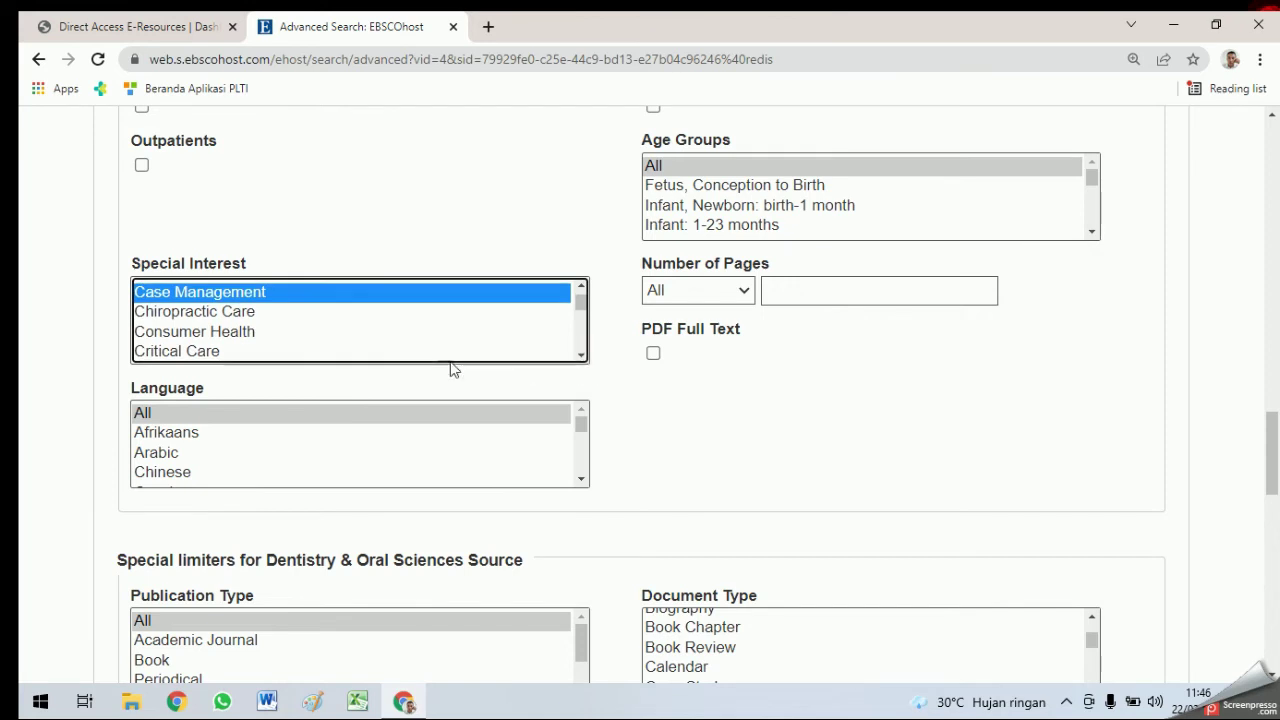
left_click(208, 361)
left_click(205, 314)
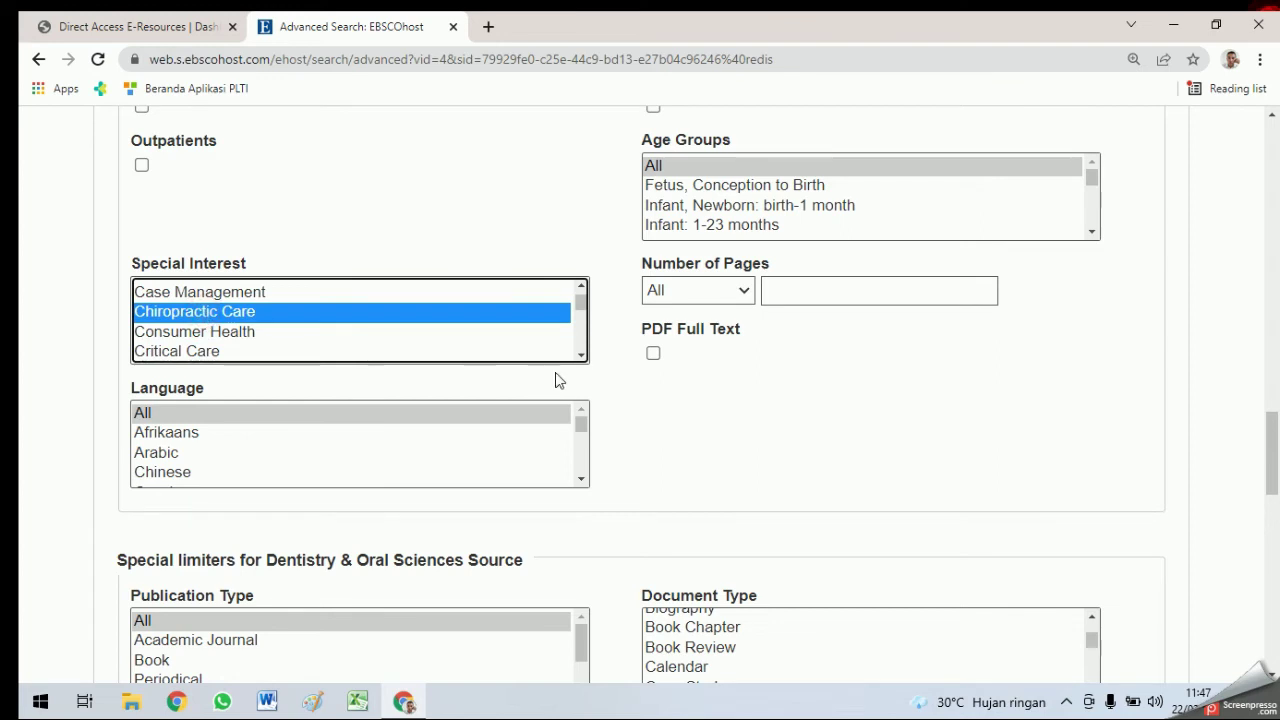
scroll(340, 320, "up", 1)
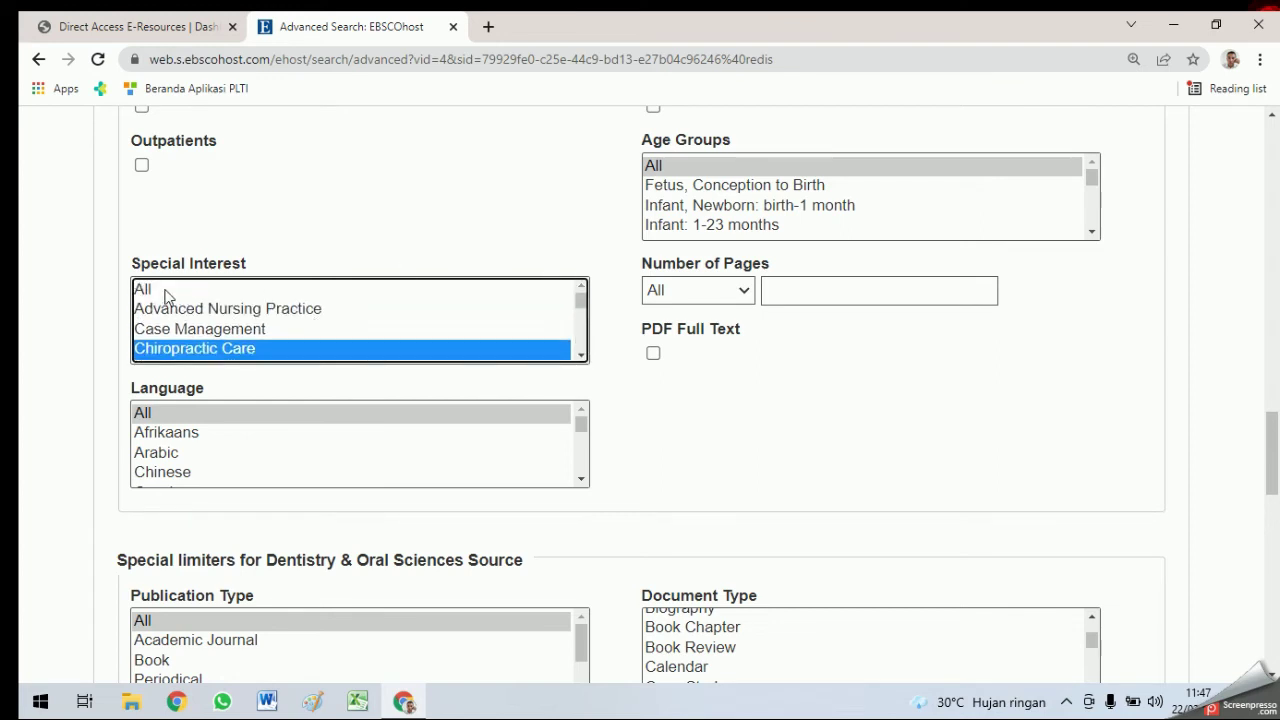
left_click(165, 290)
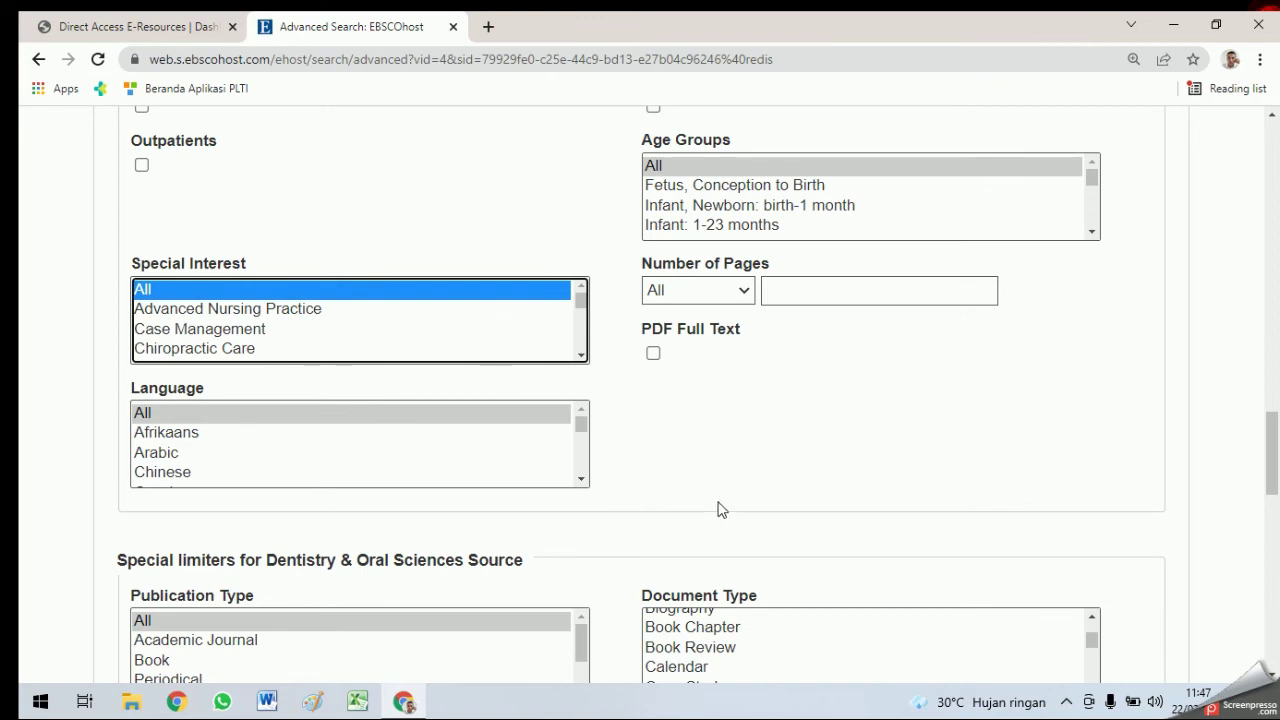
Step: Review the special limiters for CINAHL Plus with Full Text, Dentistry & Oral Sciences Source and MEDLINE Complete
scroll(745, 488, "down", 3)
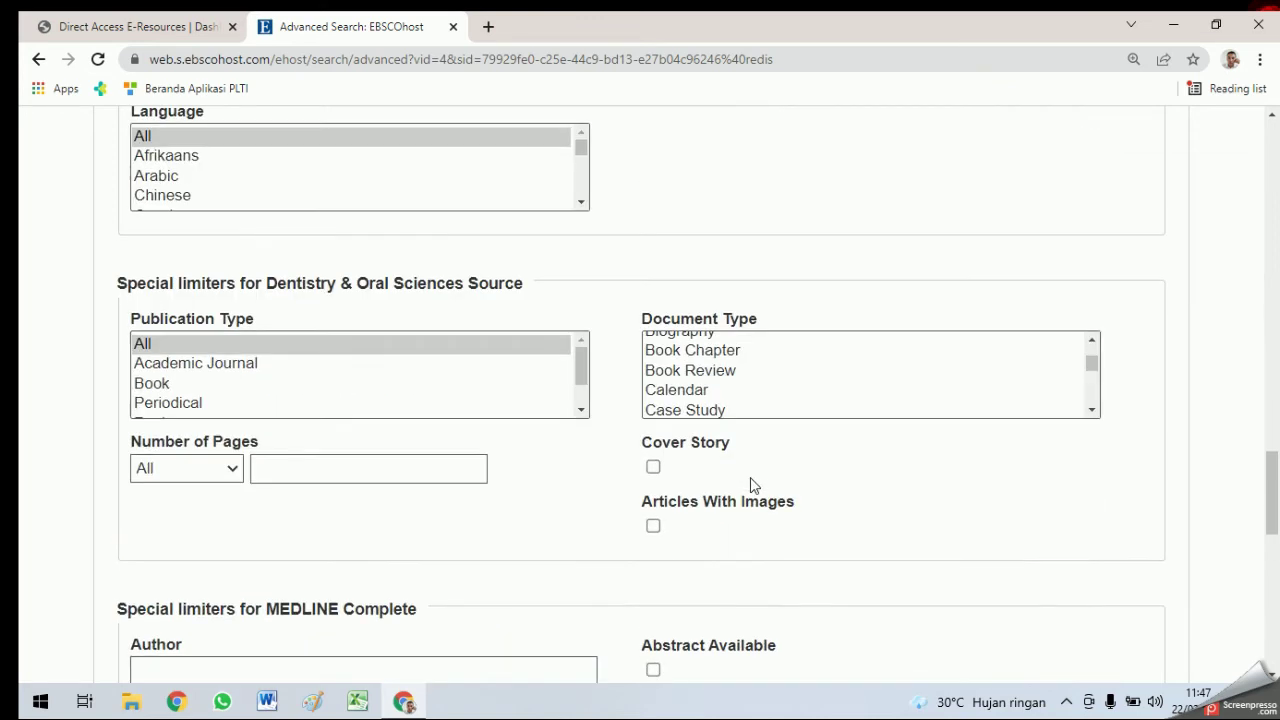
scroll(750, 469, "up", 4)
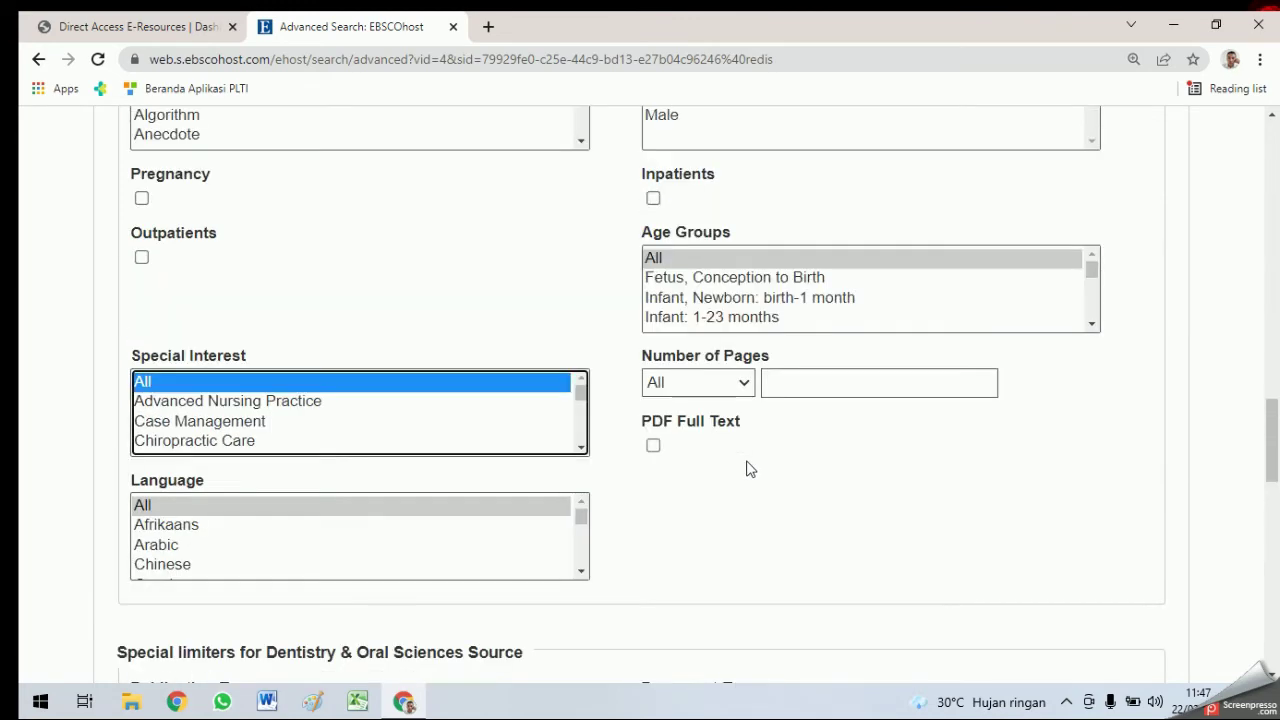
scroll(750, 469, "up", 4)
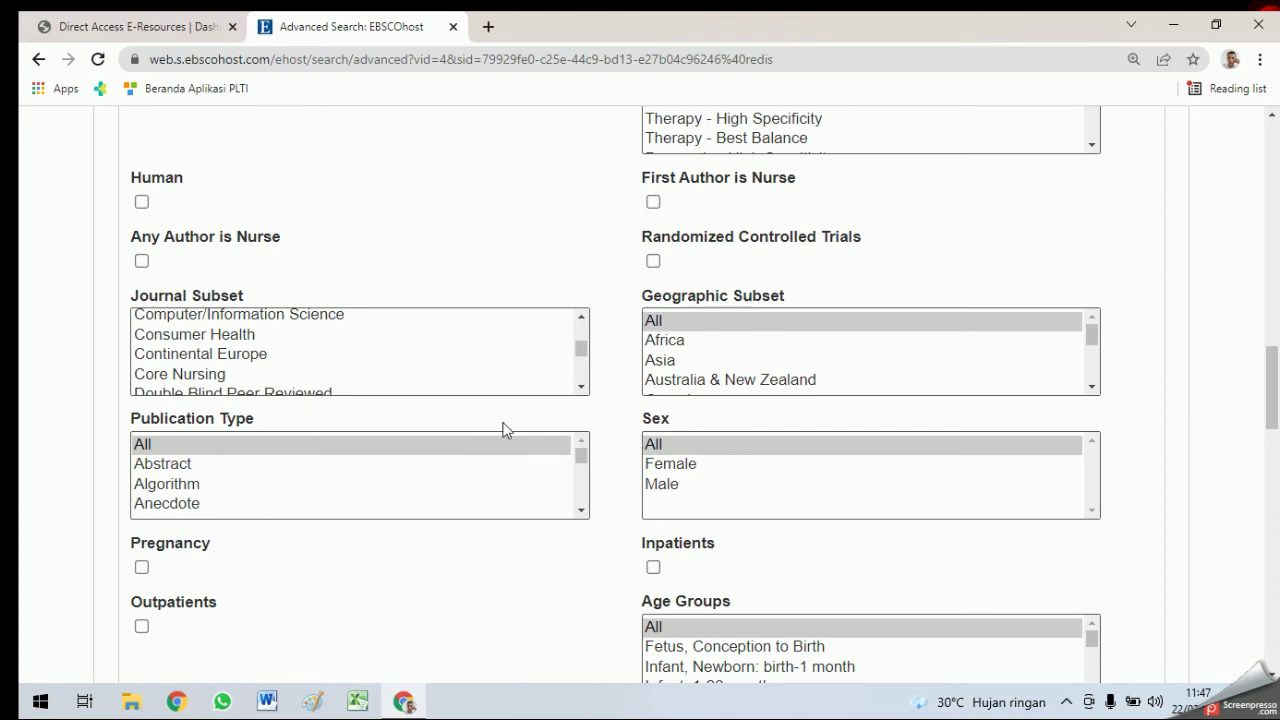
scroll(580, 420, "down", 7)
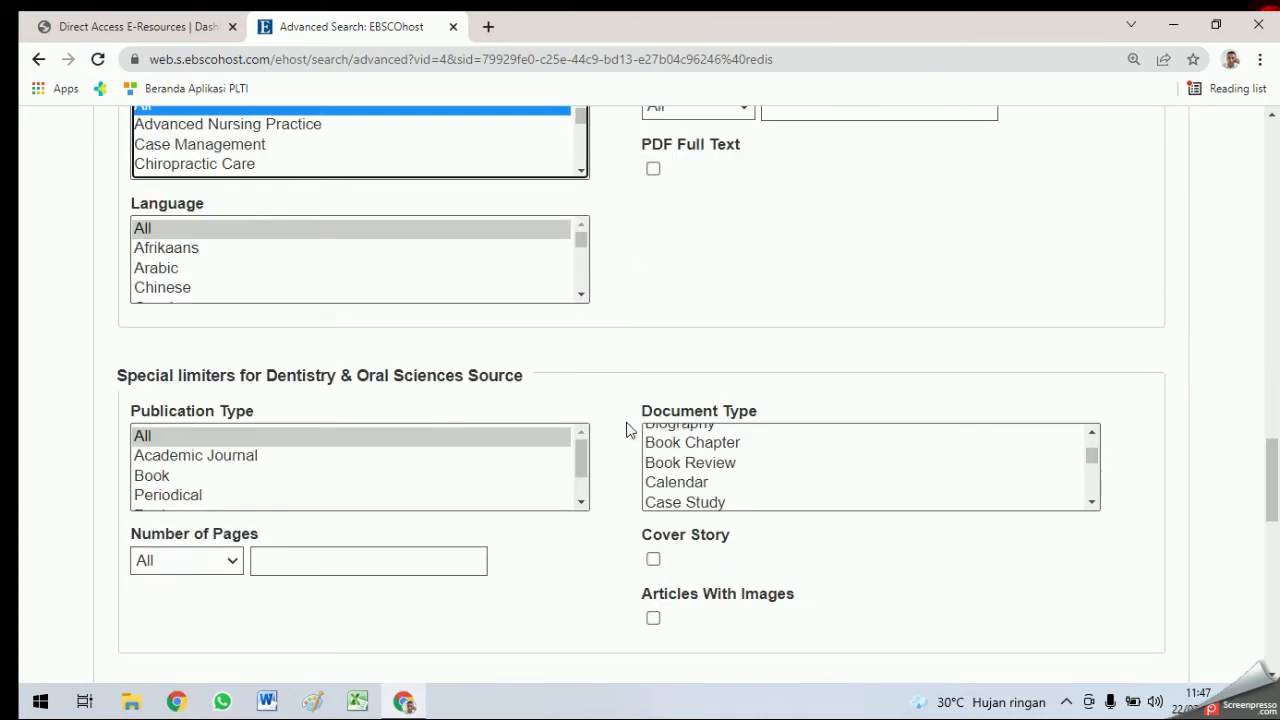
scroll(628, 430, "down", 8)
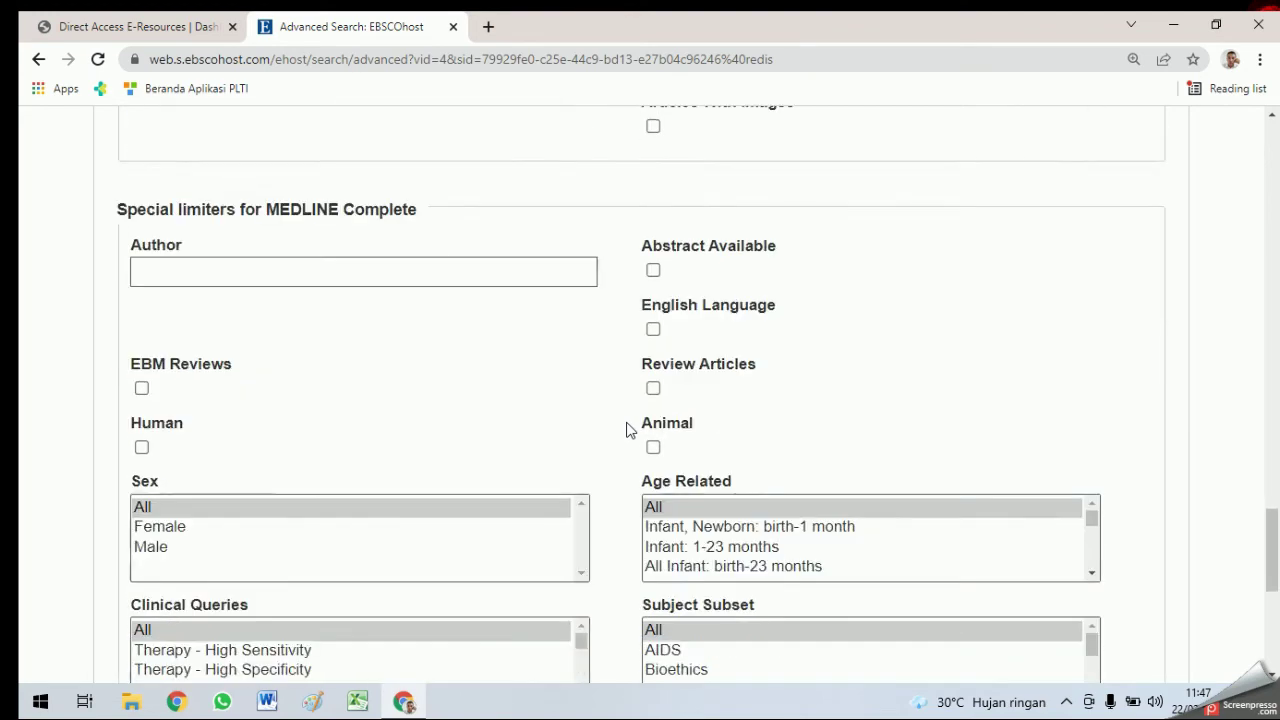
scroll(628, 430, "down", 3)
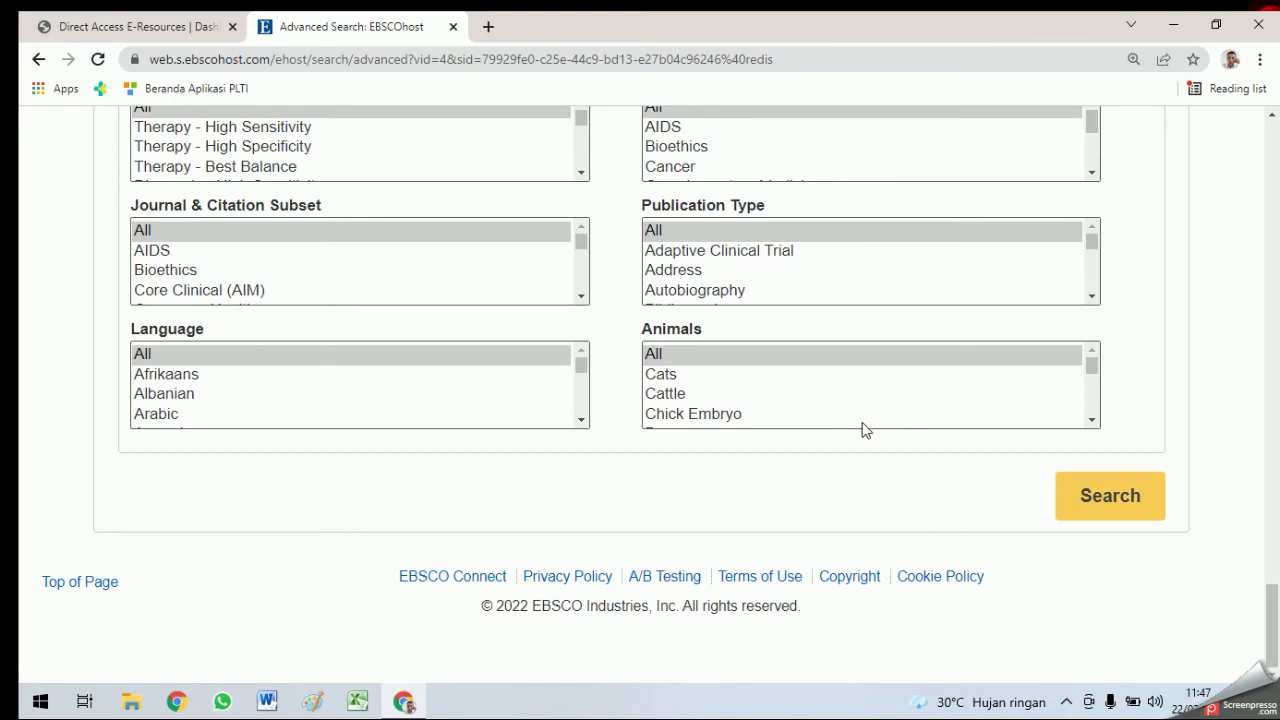
scroll(865, 430, "up", 2)
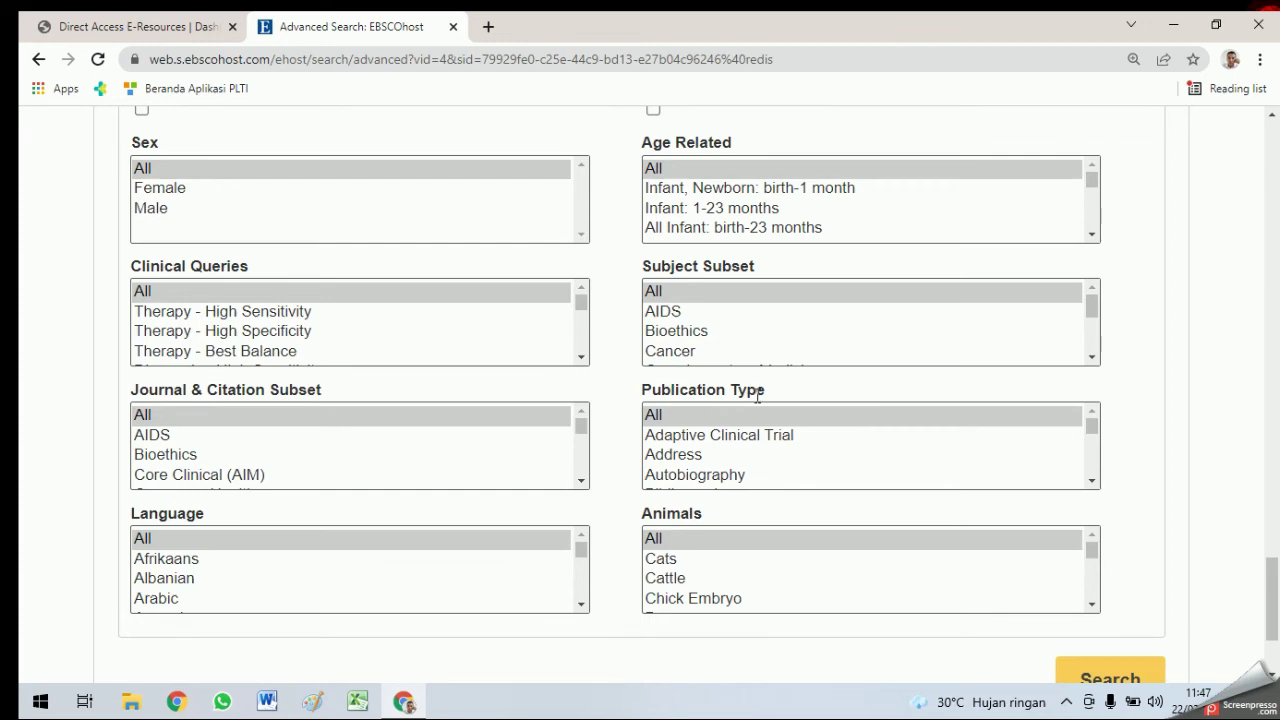
Step: Check the three search terms and run the search for diabetes mellitus AND health education AND self care
scroll(758, 434, "up", 10)
scroll(760, 428, "up", 15)
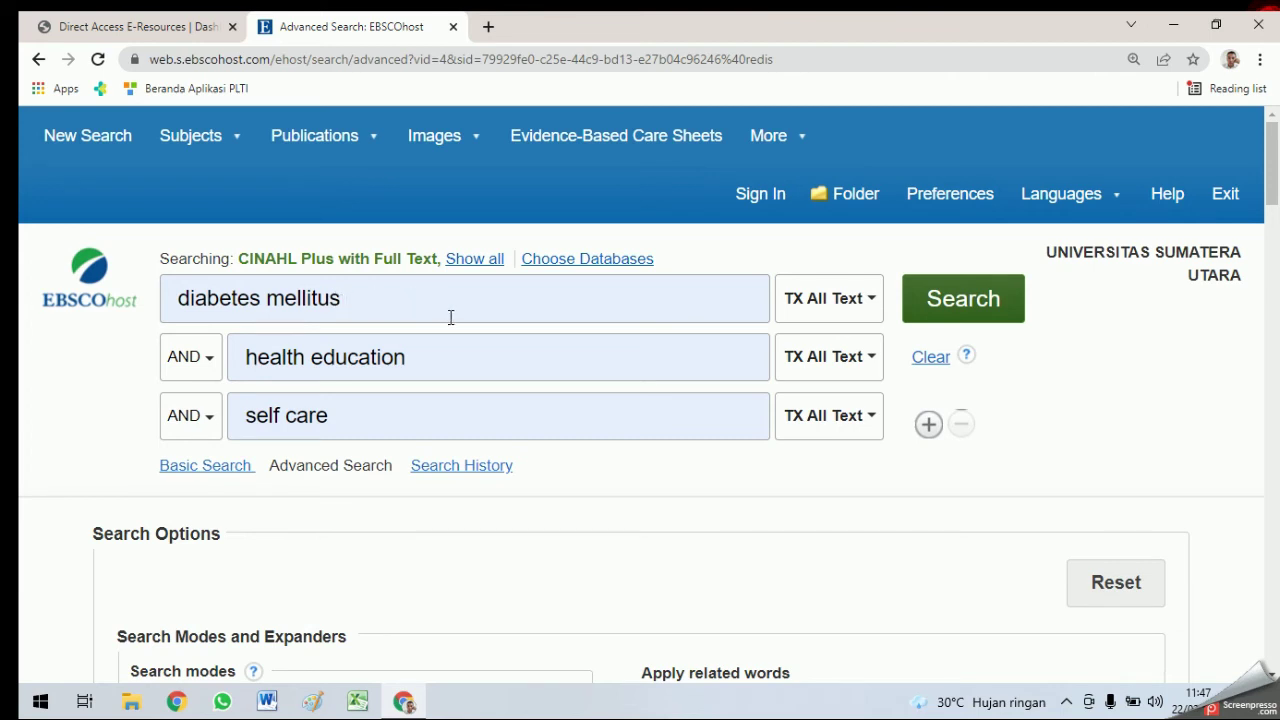
left_click(352, 292)
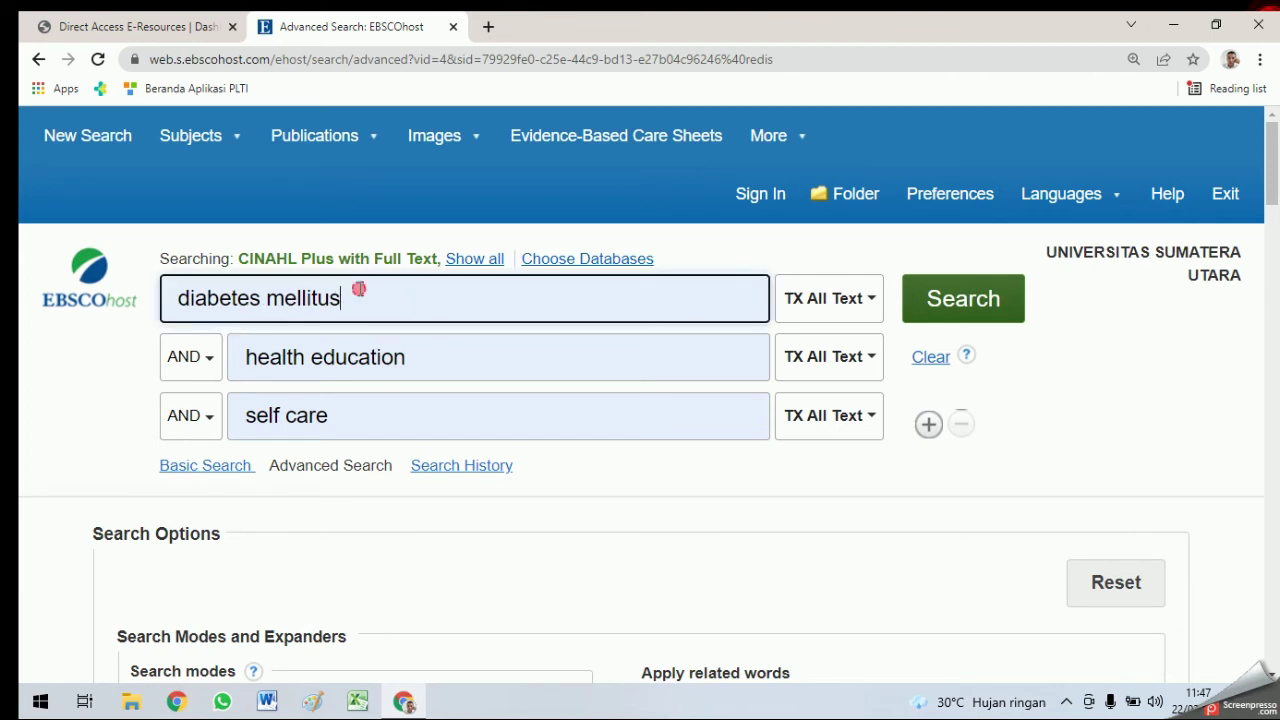
left_click(418, 362)
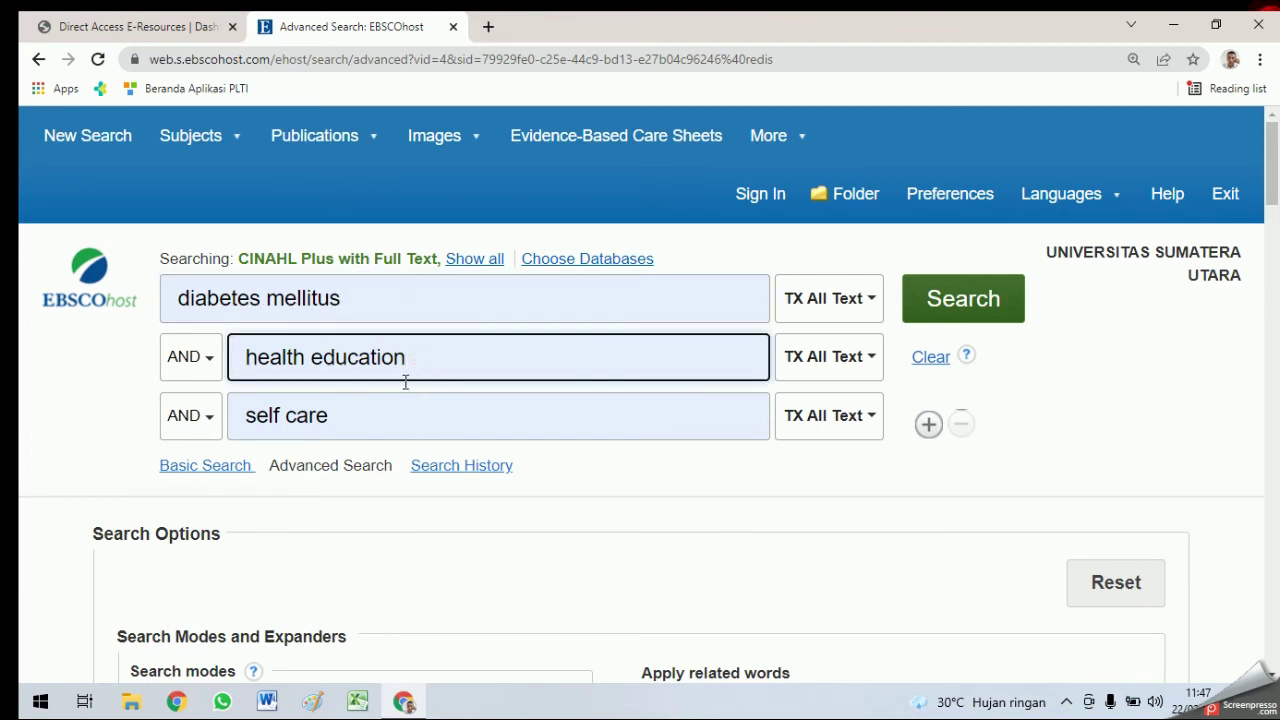
left_click(350, 417)
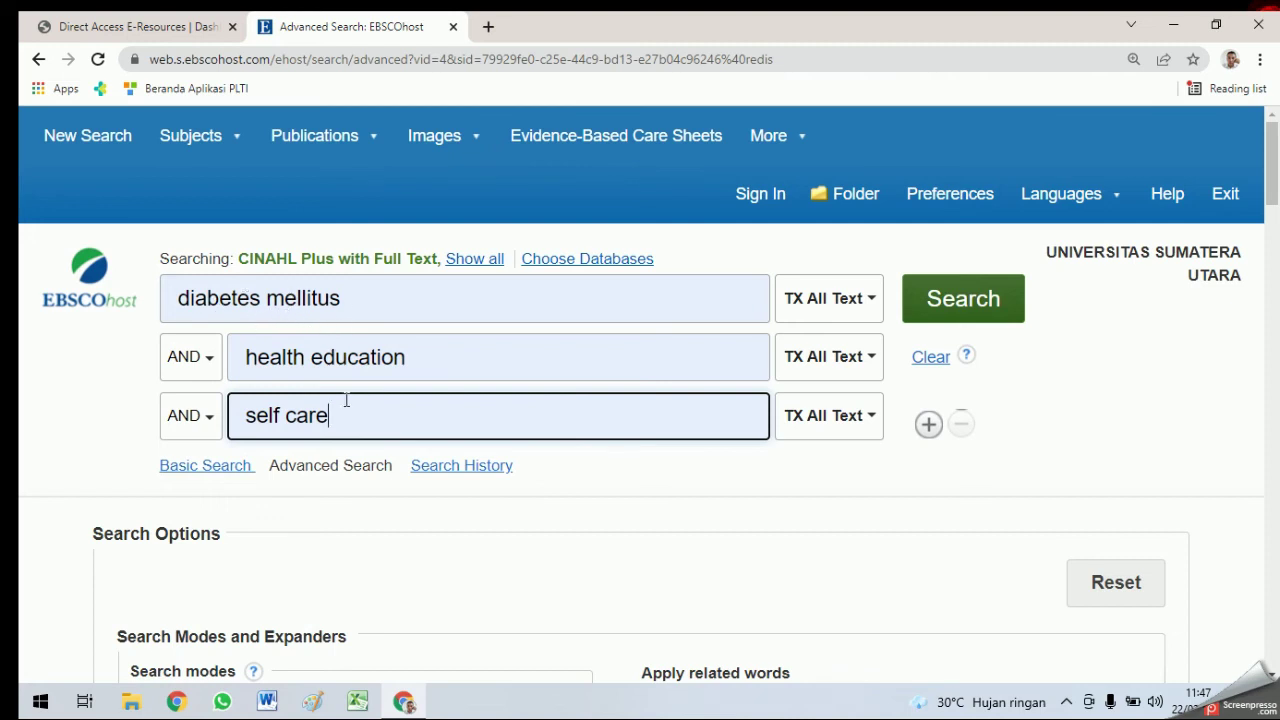
left_click(384, 299)
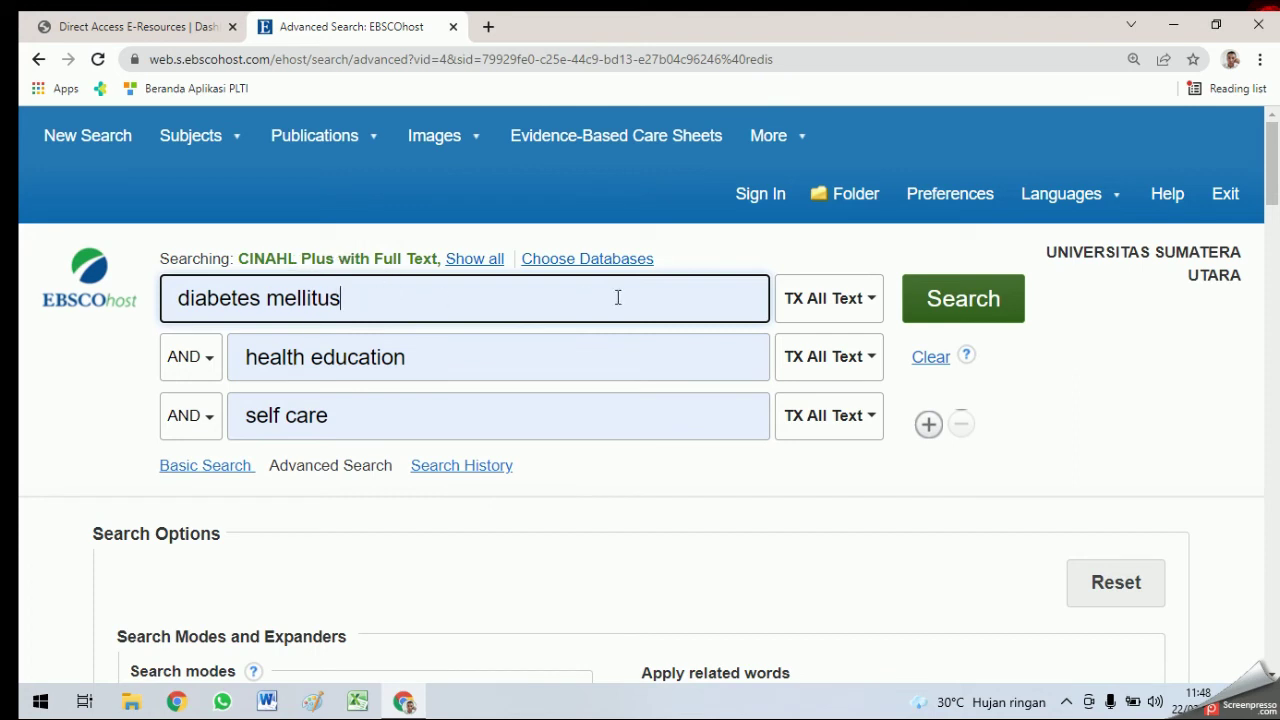
left_click(426, 355)
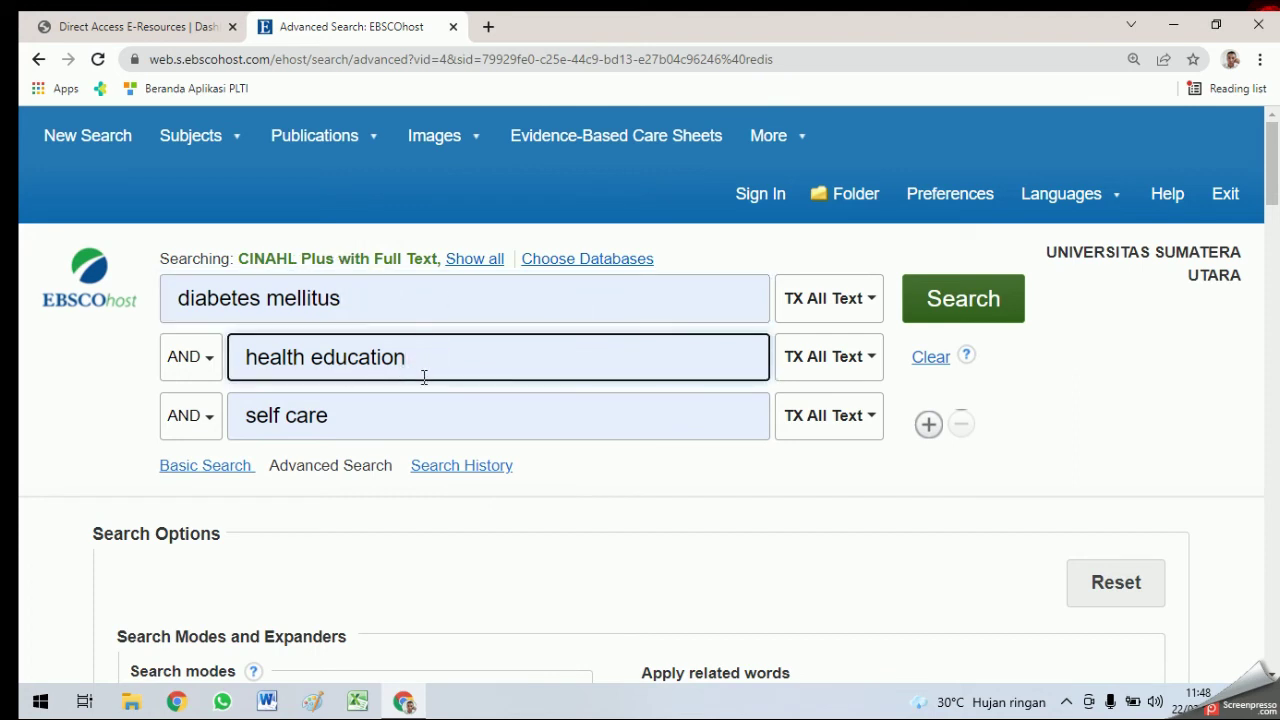
left_click(361, 297)
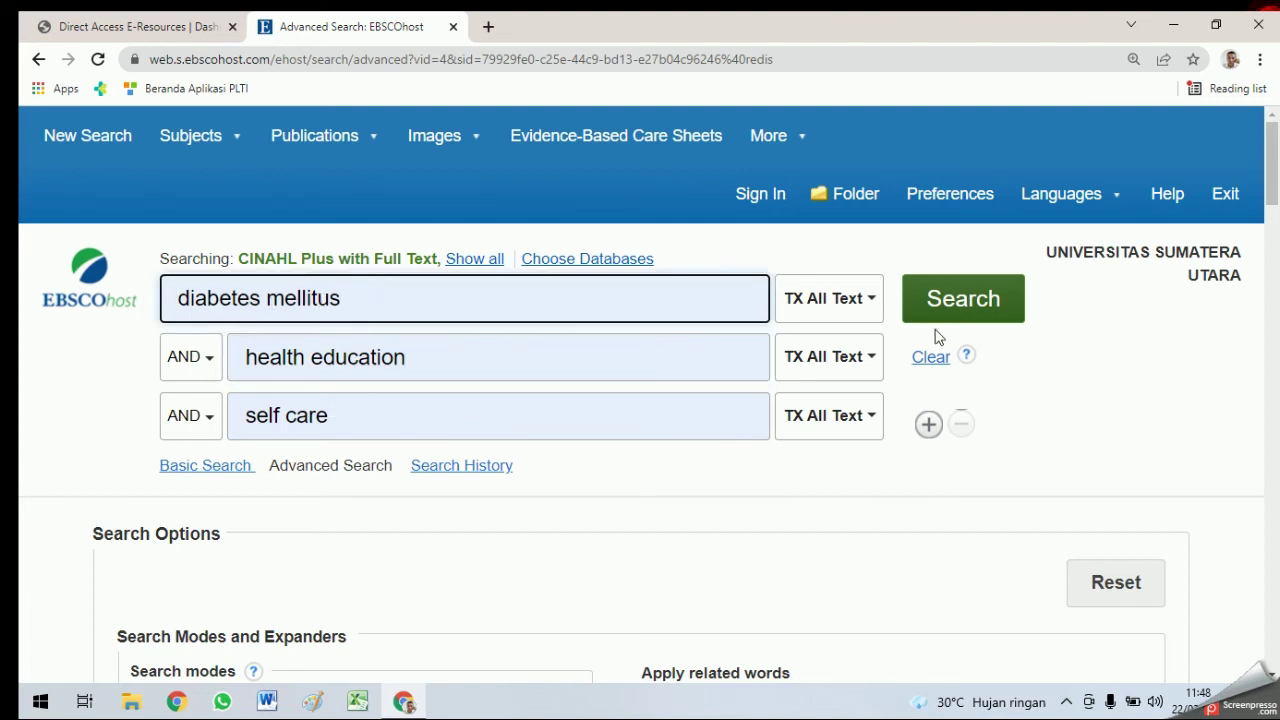
left_click(980, 305)
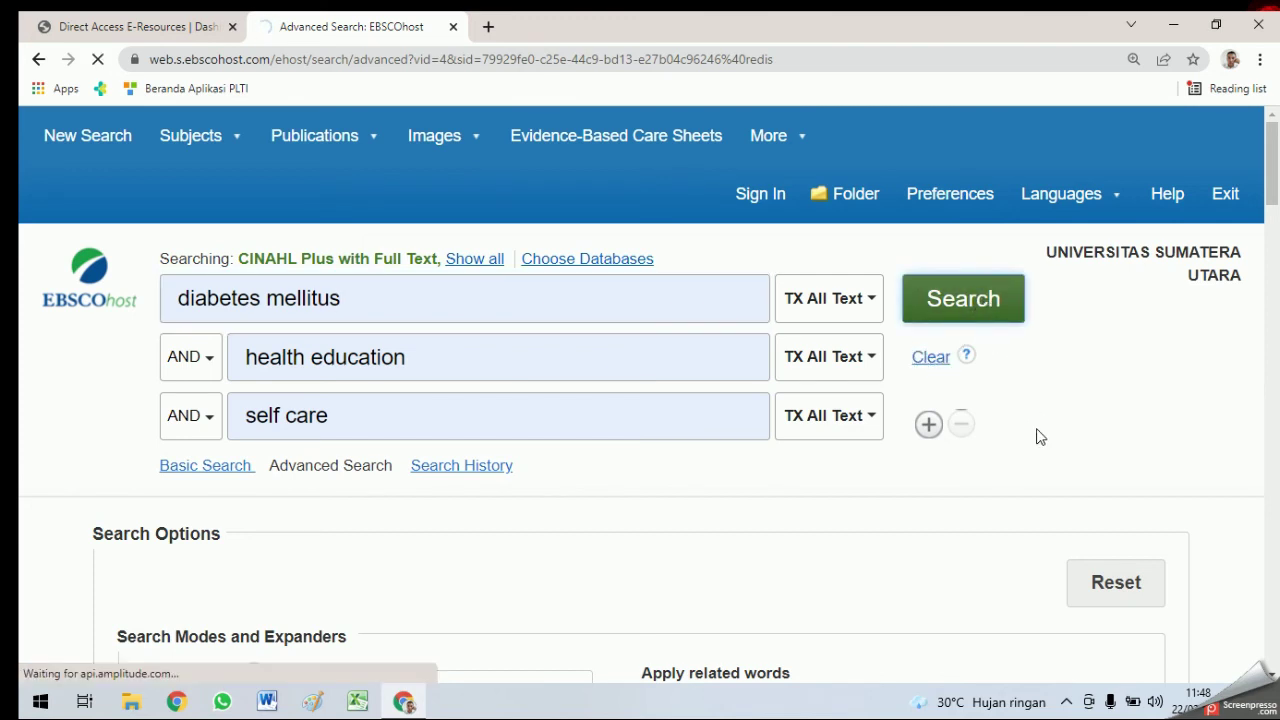
Step: Check how many articles the search found in the result list
scroll(1037, 430, "down", 2)
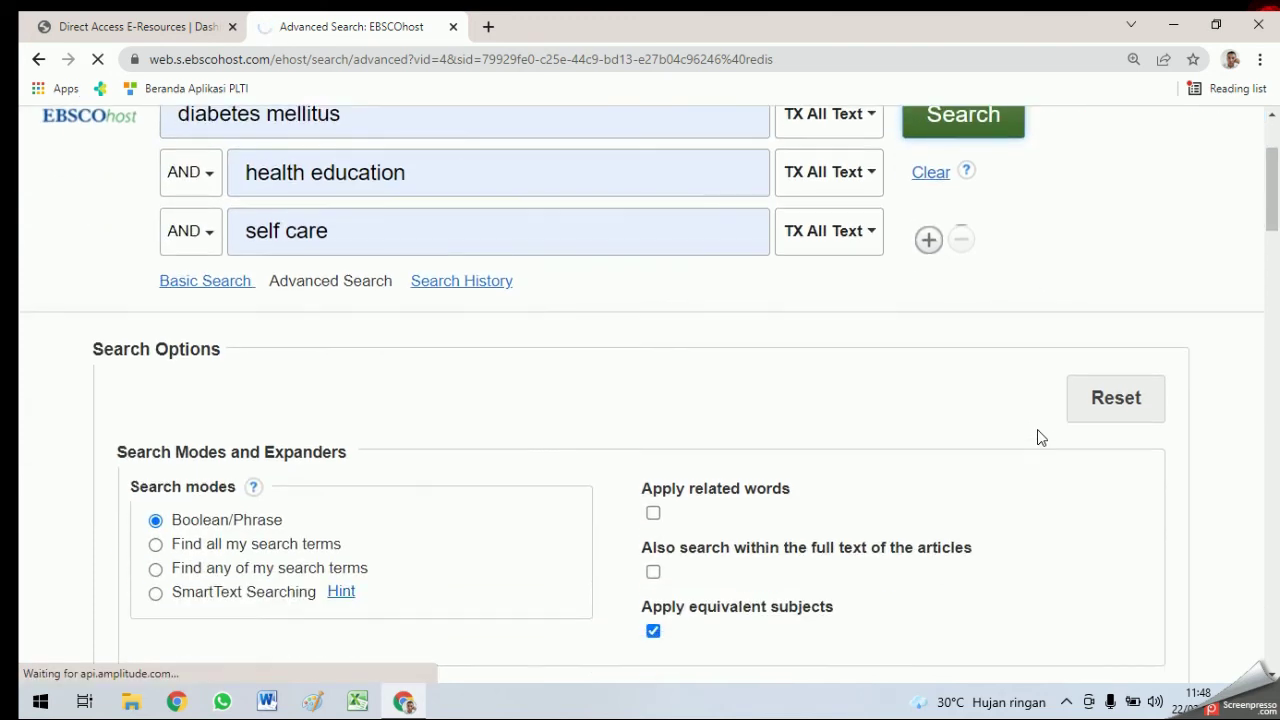
scroll(1037, 437, "down", 3)
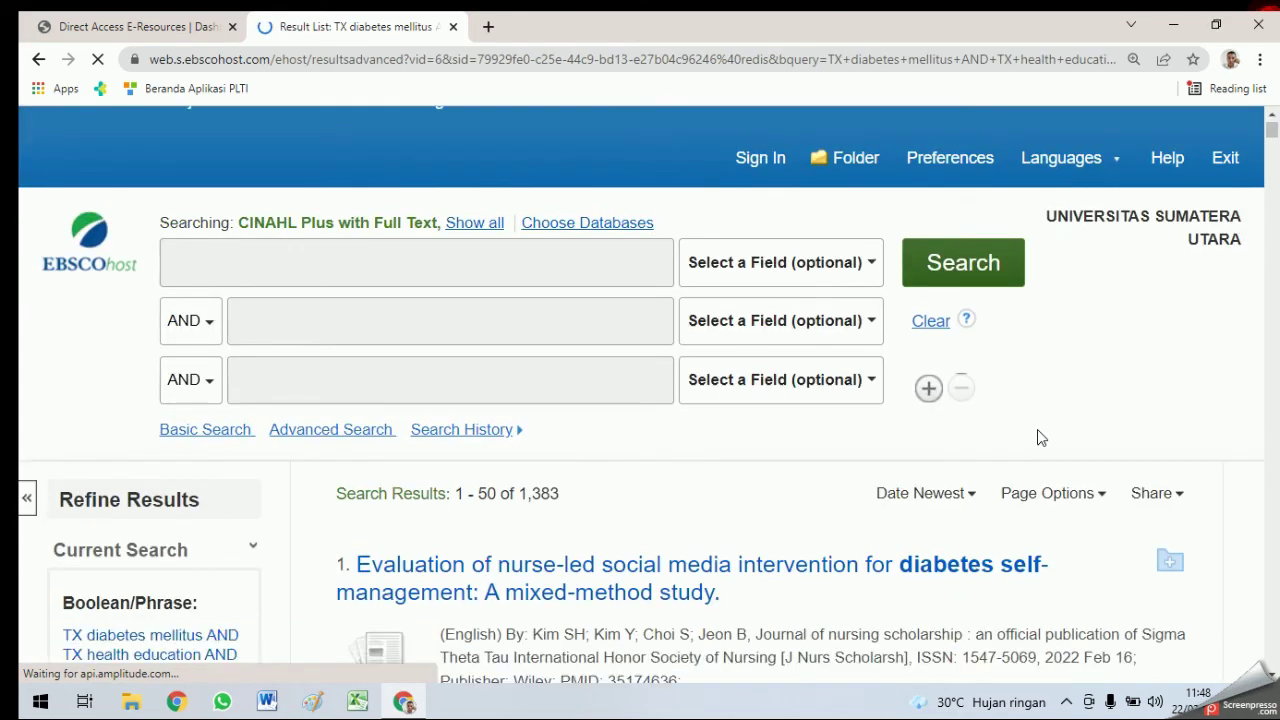
scroll(1037, 437, "up", 1)
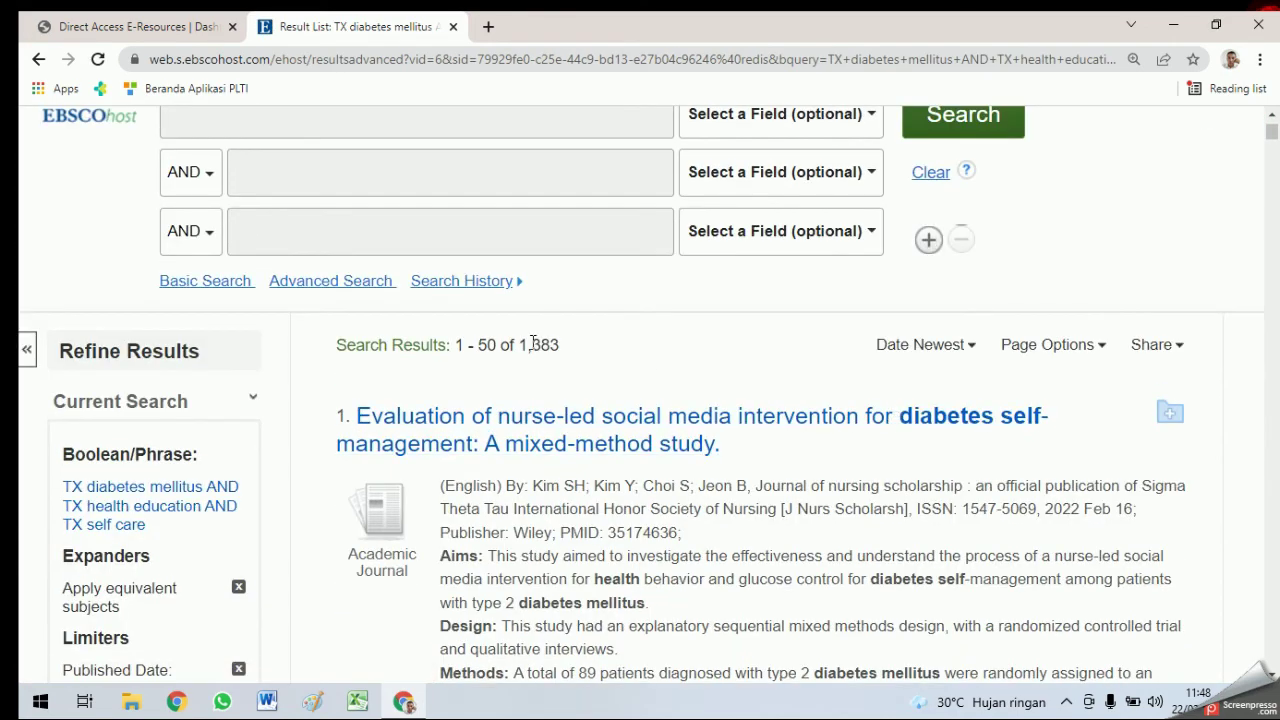
left_click_drag(519, 345, 567, 354)
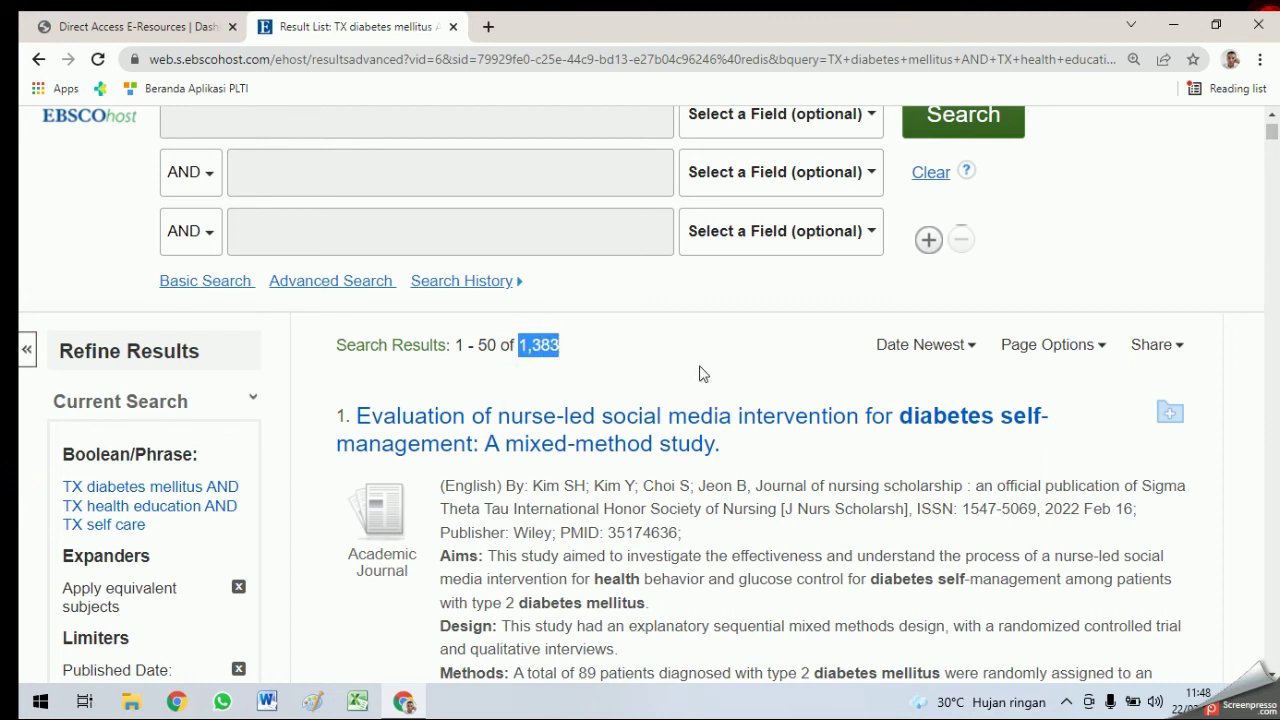
scroll(700, 373, "up", 2)
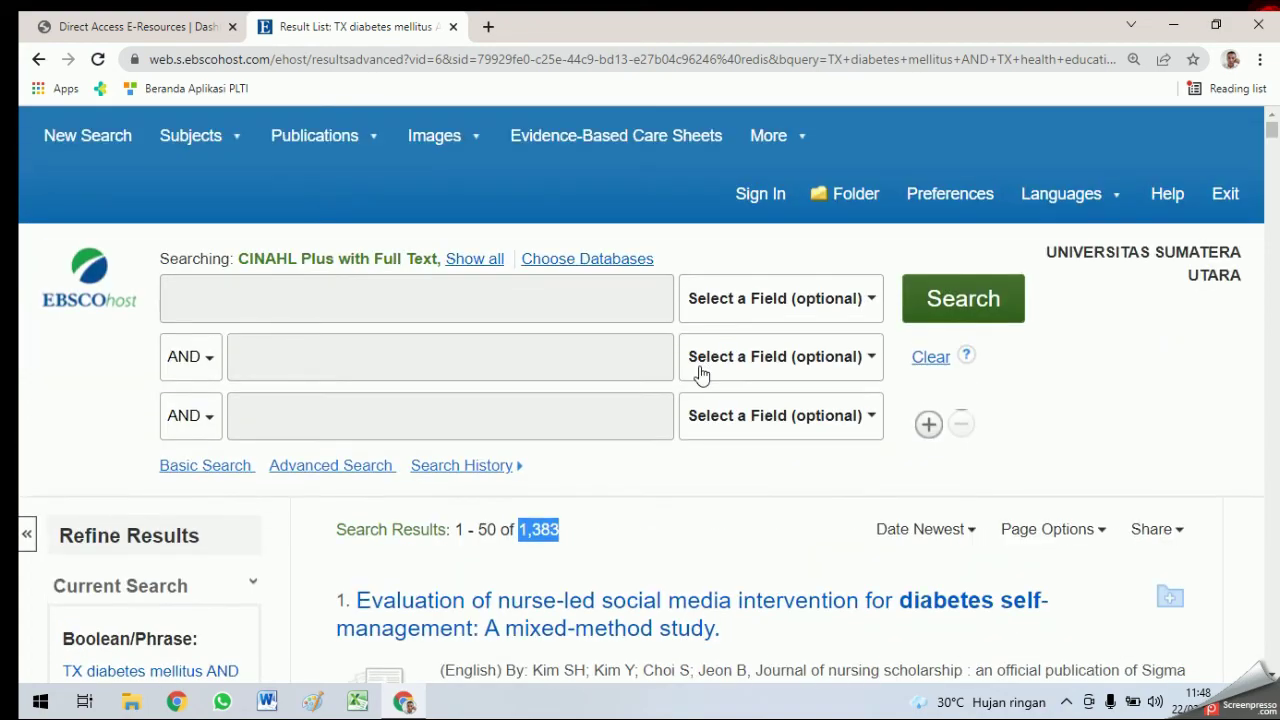
Step: Read the first article's abstract, on the nurse-led social media intervention for diabetes self-management, alongside the active limiters
scroll(700, 373, "down", 3)
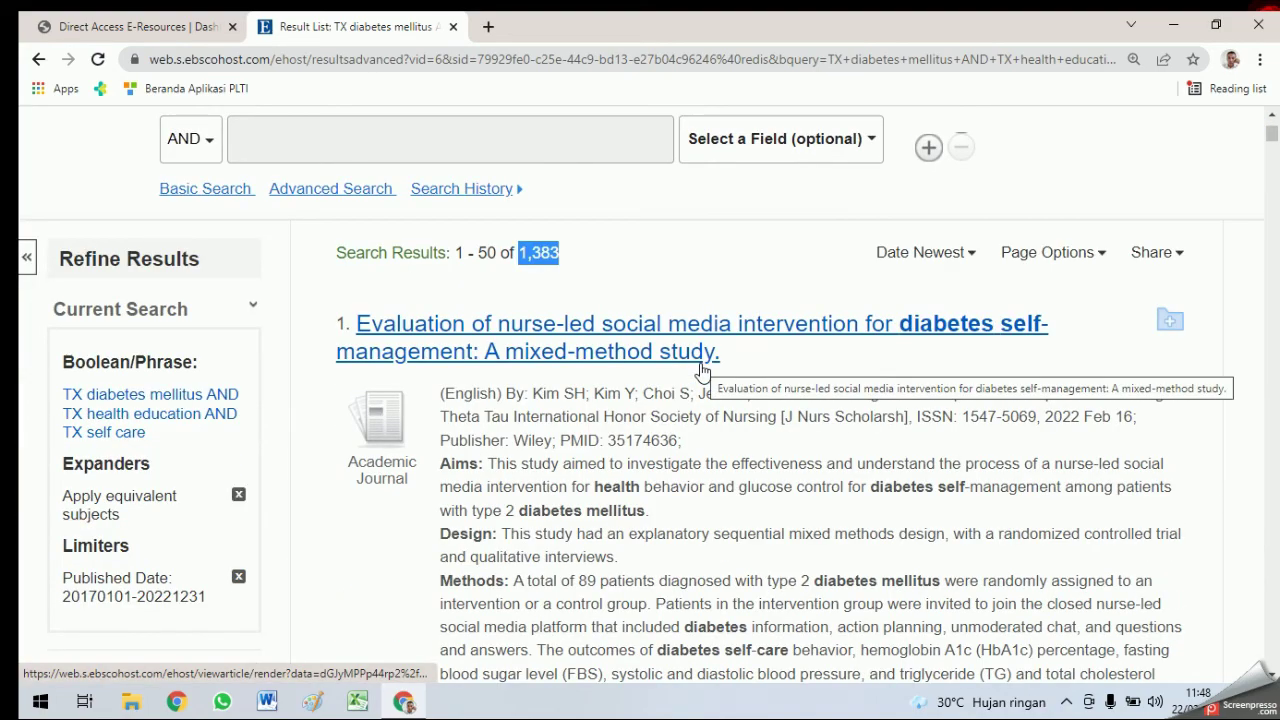
scroll(700, 373, "down", 4)
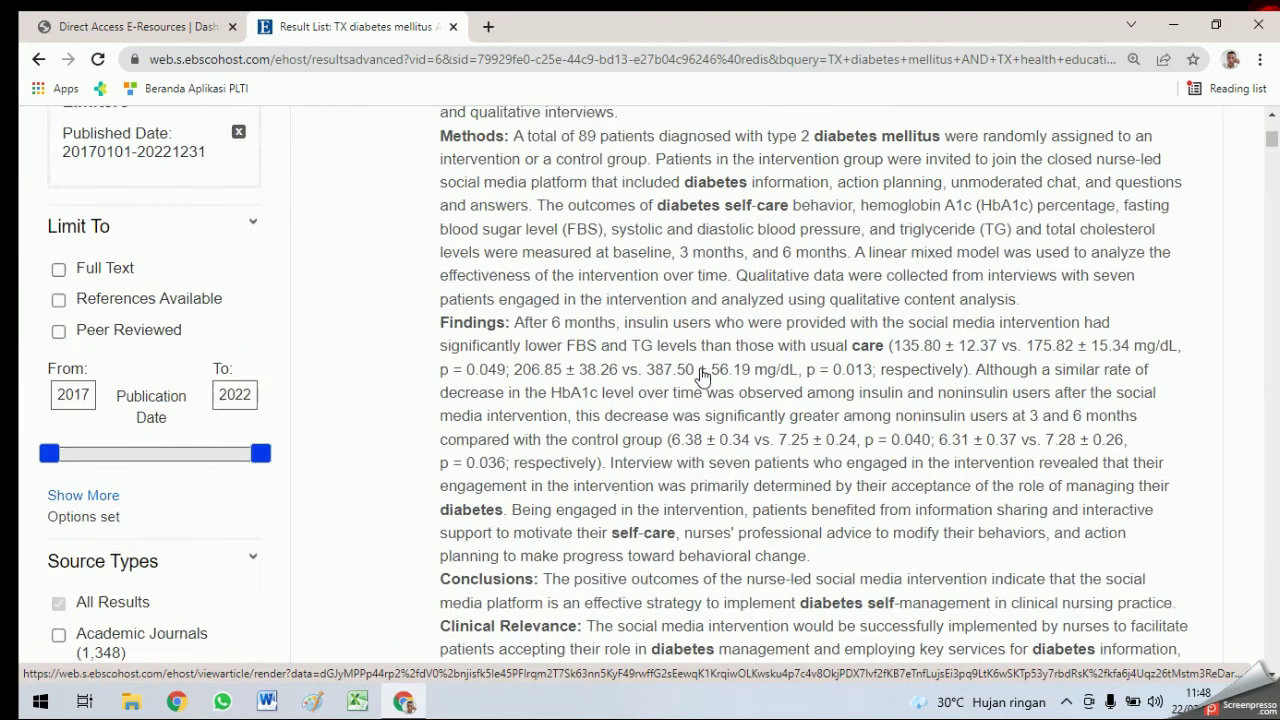
scroll(710, 372, "up", 6)
scroll(620, 440, "down", 5)
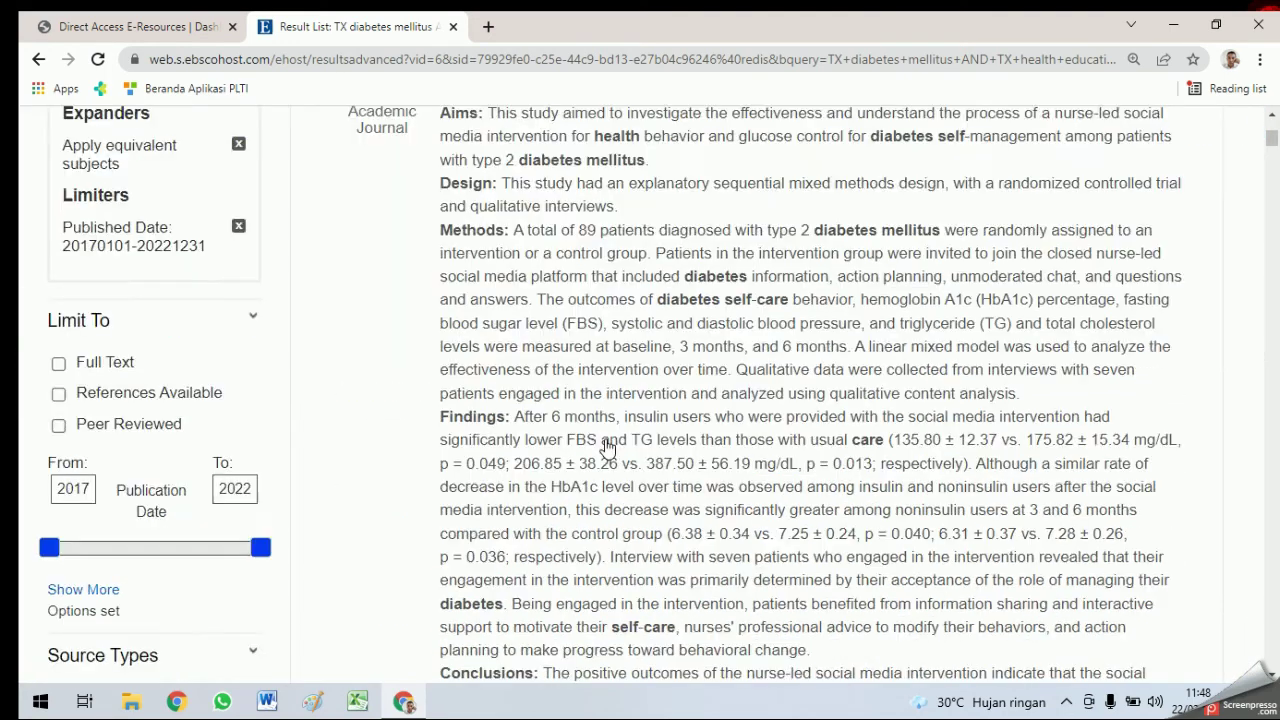
scroll(443, 271, "up", 5)
left_click(331, 486)
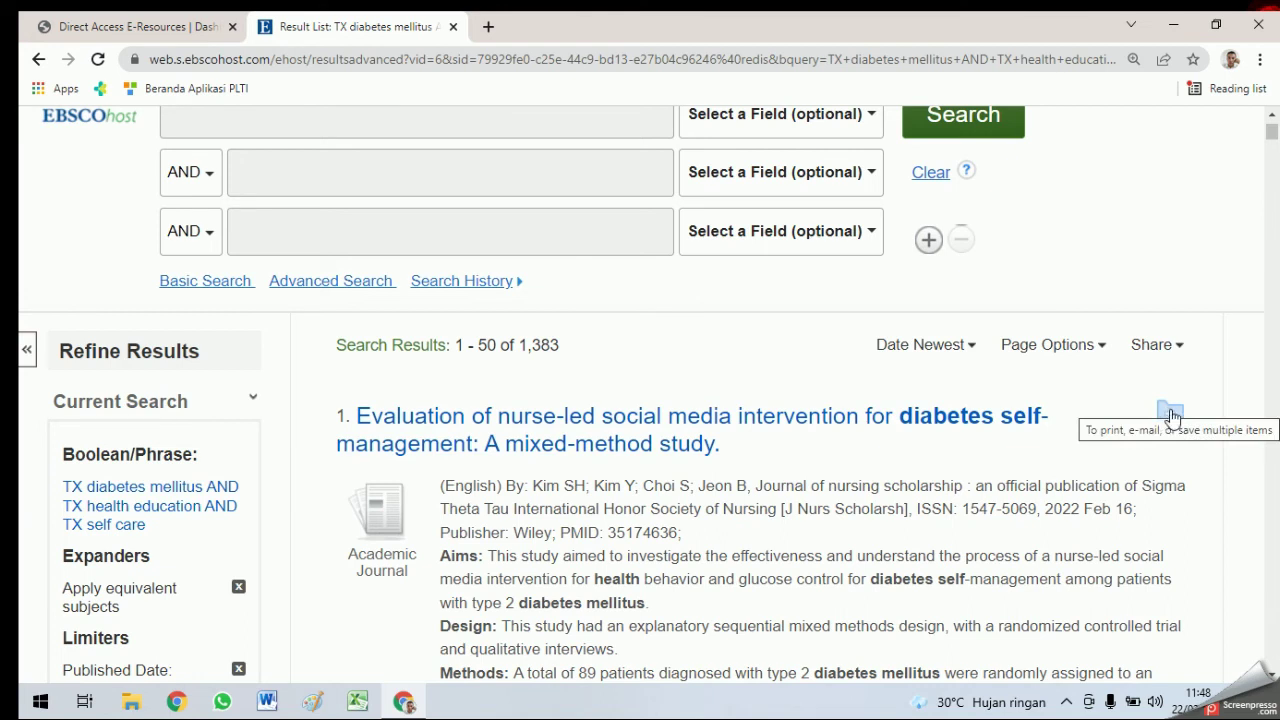
Step: Review the available sharing, page format and sort order choices for the result list
left_click(1180, 345)
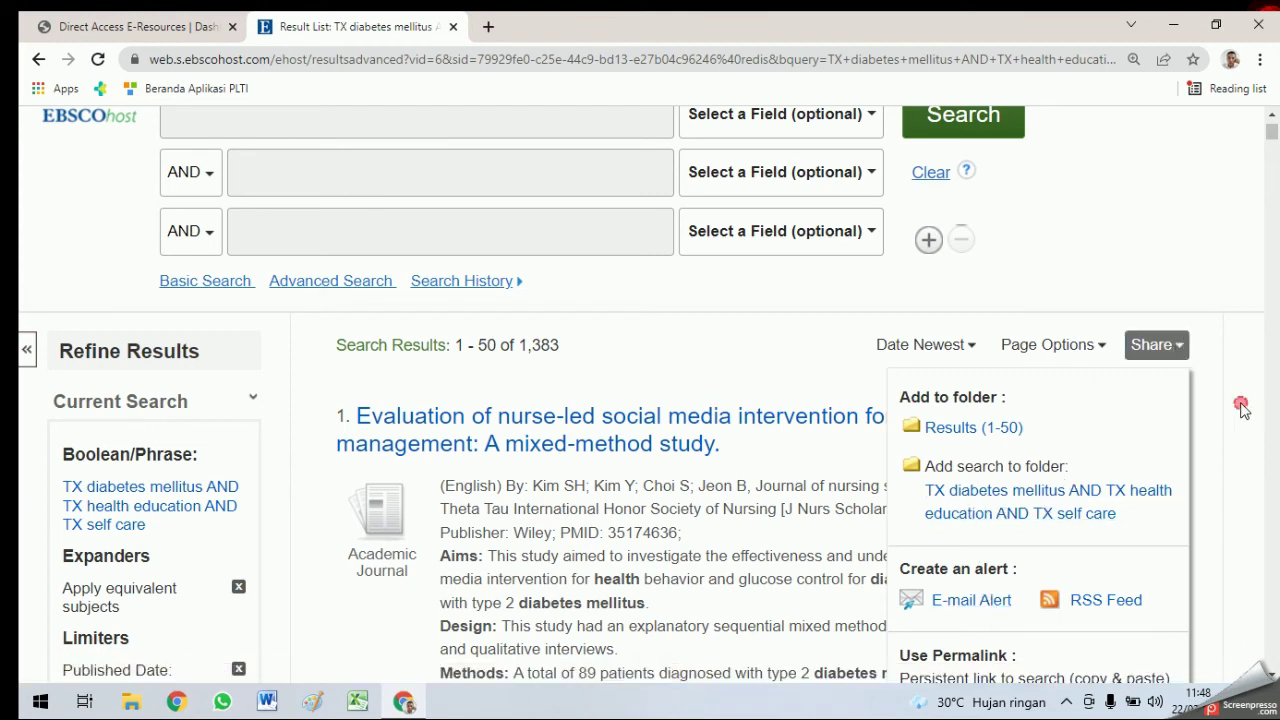
left_click(1100, 347)
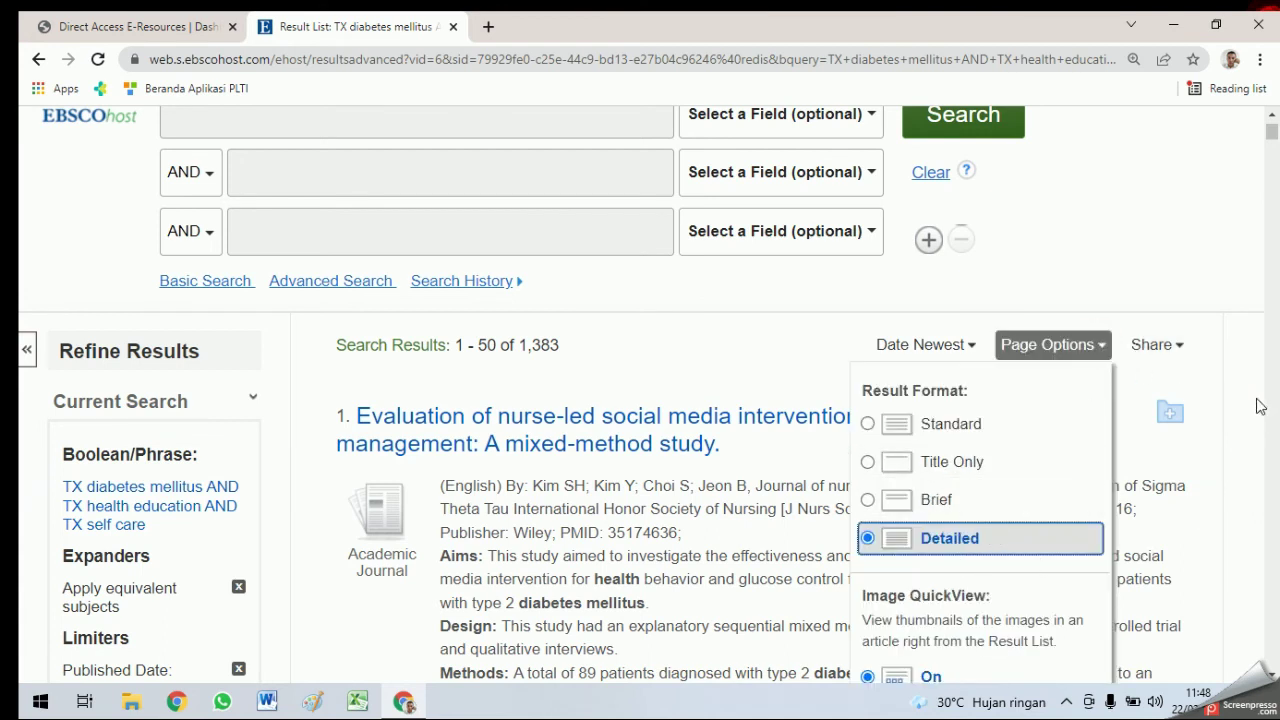
left_click(1258, 352)
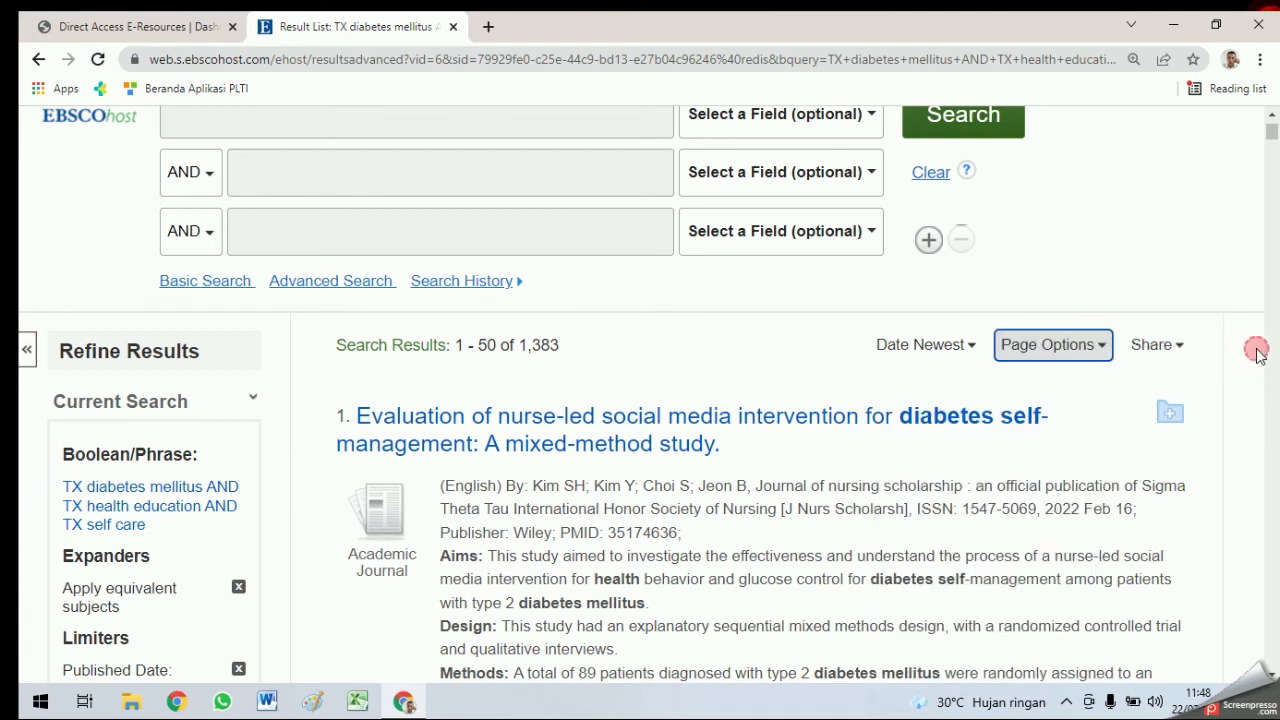
left_click(972, 352)
left_click(768, 362)
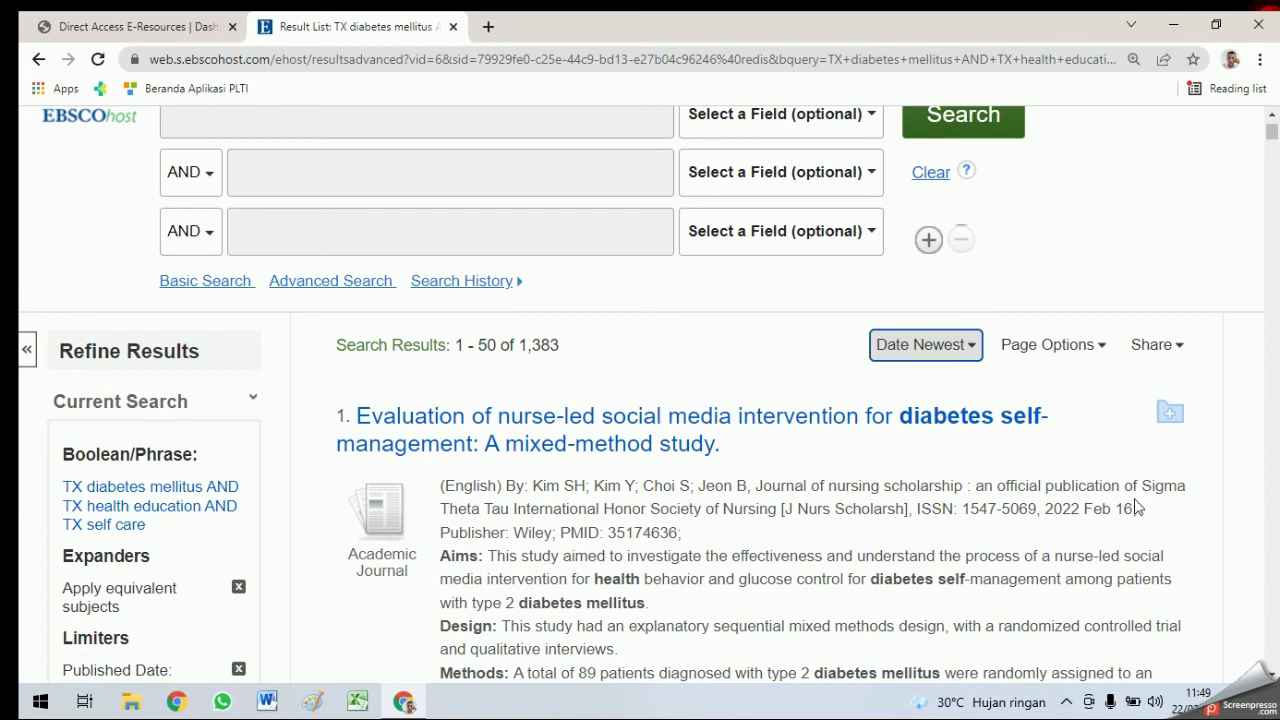
scroll(1278, 388, "down", 5)
scroll(1049, 384, "up", 6)
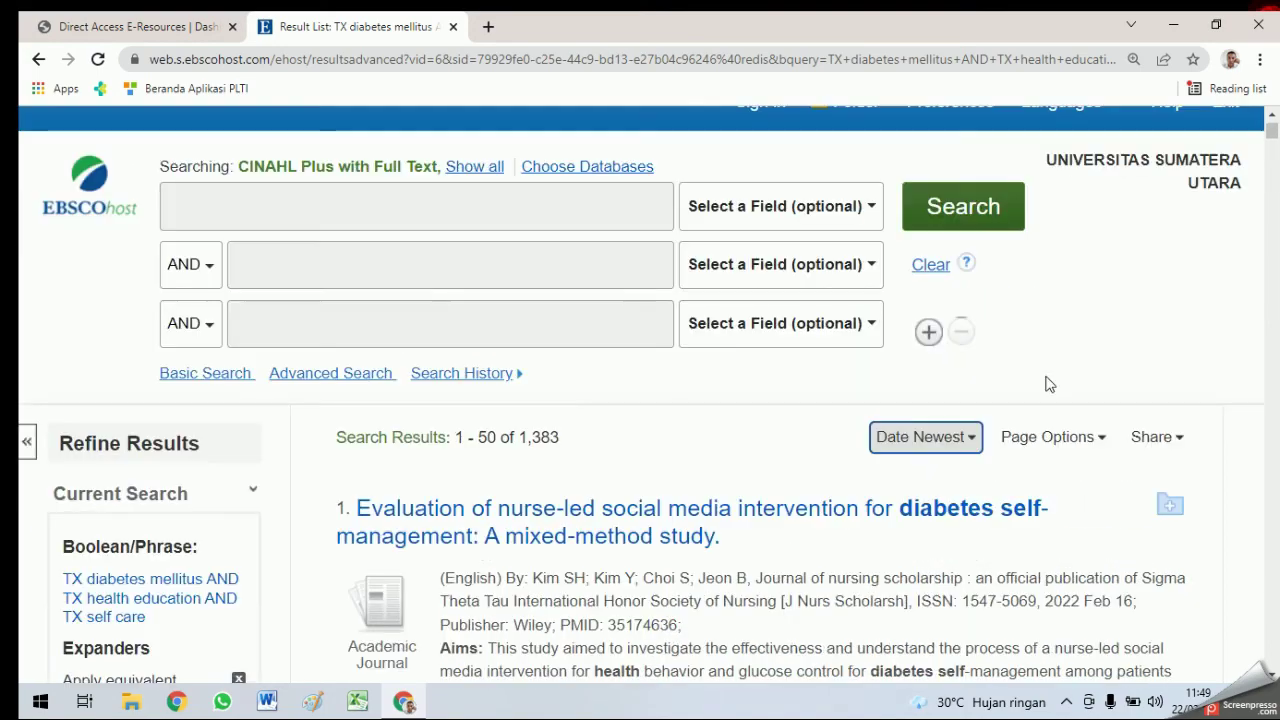
left_click(969, 438)
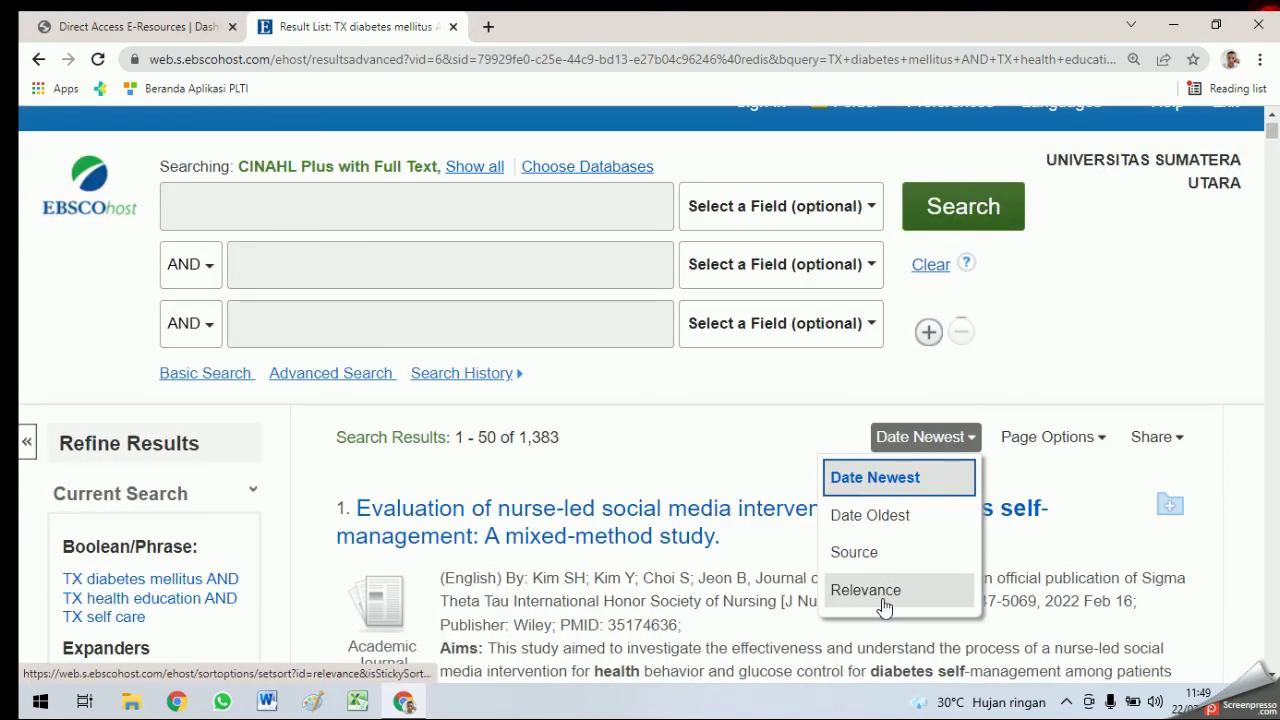
left_click(756, 431)
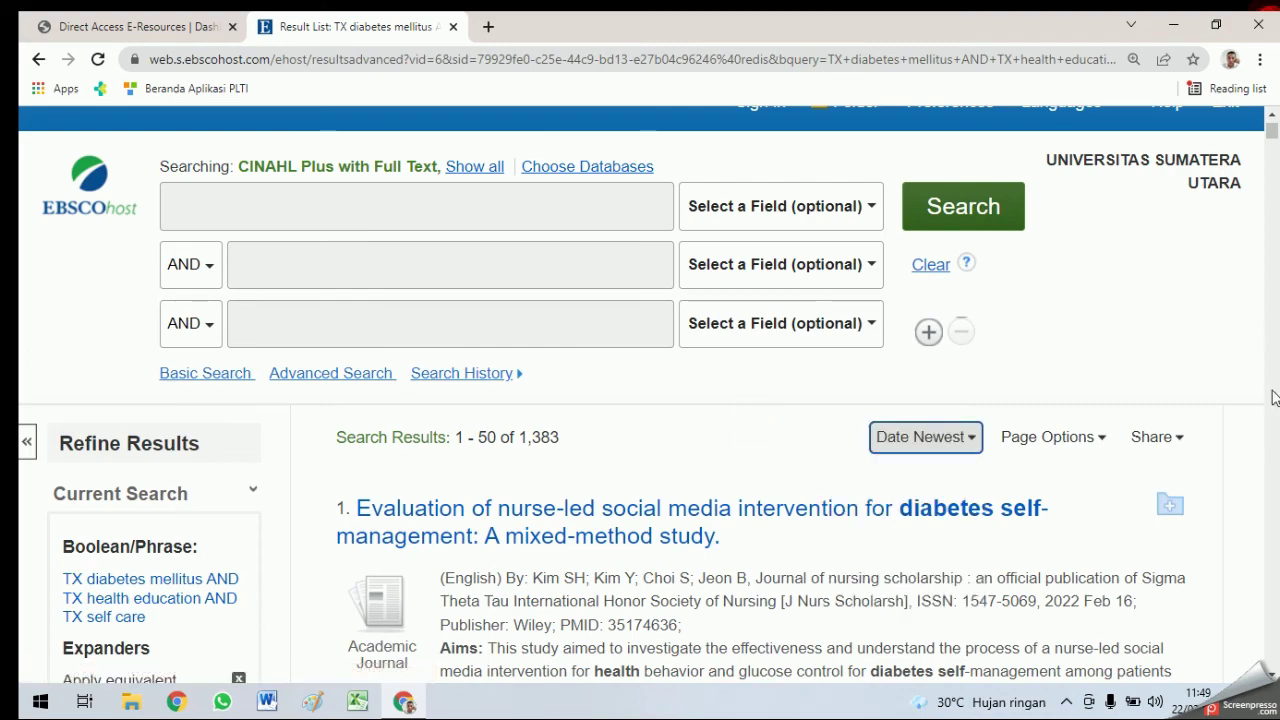
Step: Browse the first three articles and examine which of them offer HTML or PDF full text
left_click(1270, 145)
scroll(1270, 145, "down", 2)
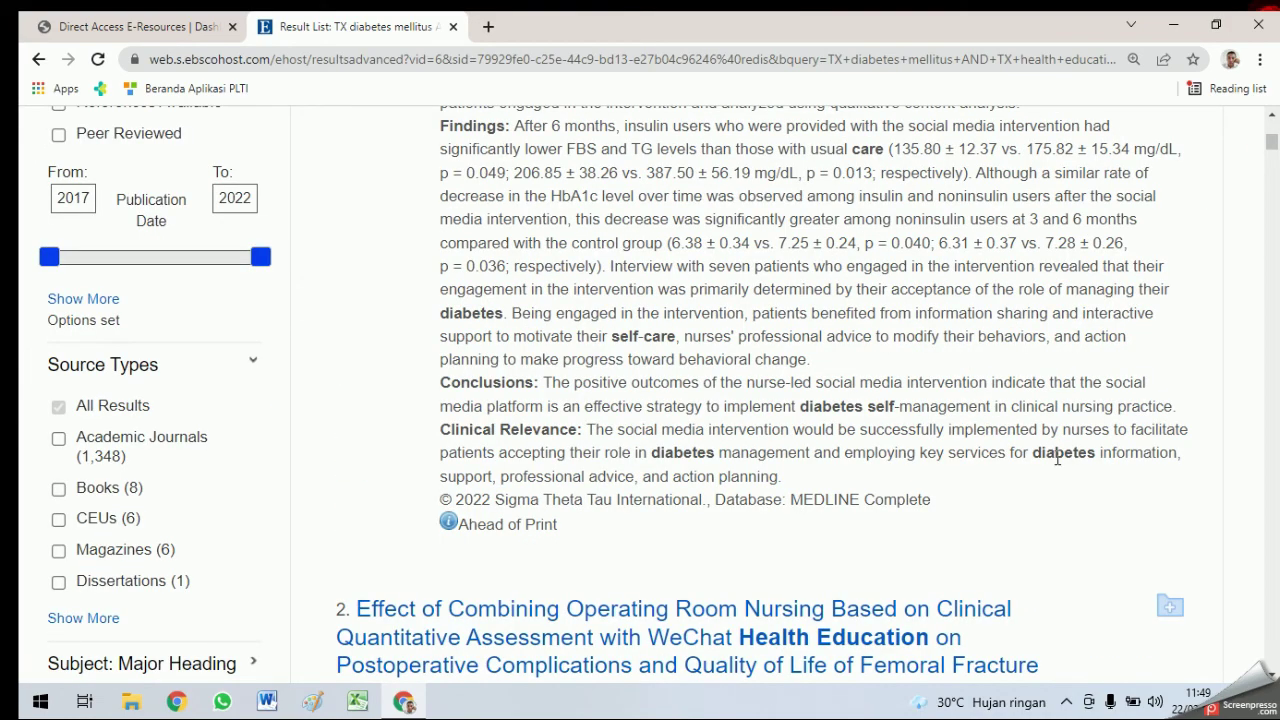
scroll(1058, 456, "down", 9)
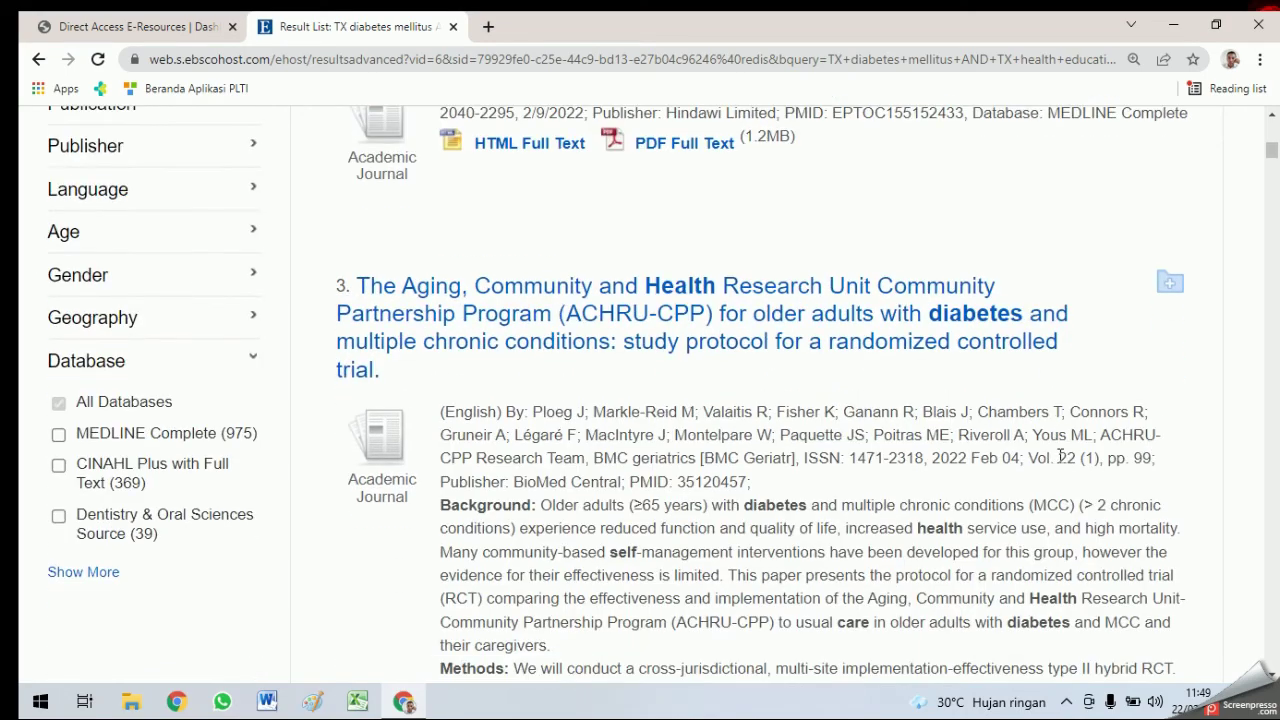
scroll(1022, 456, "up", 5)
scroll(790, 508, "up", 10)
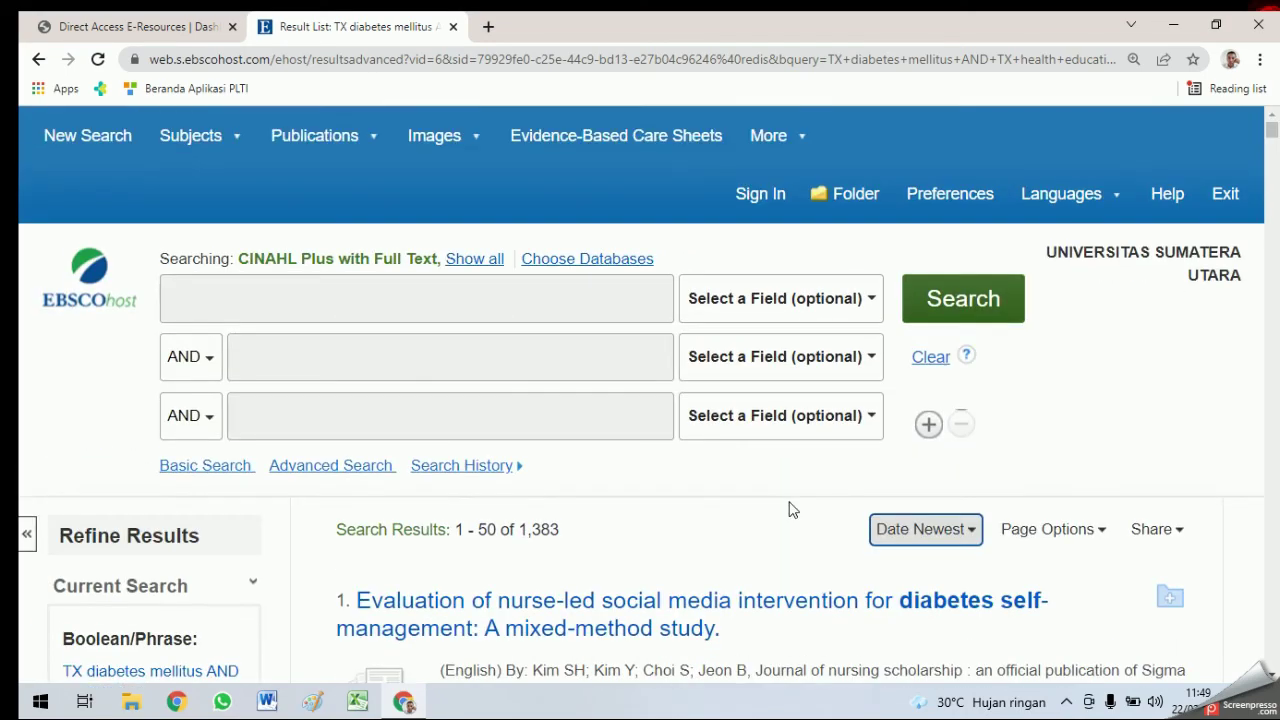
scroll(790, 508, "down", 3)
scroll(790, 508, "down", 9)
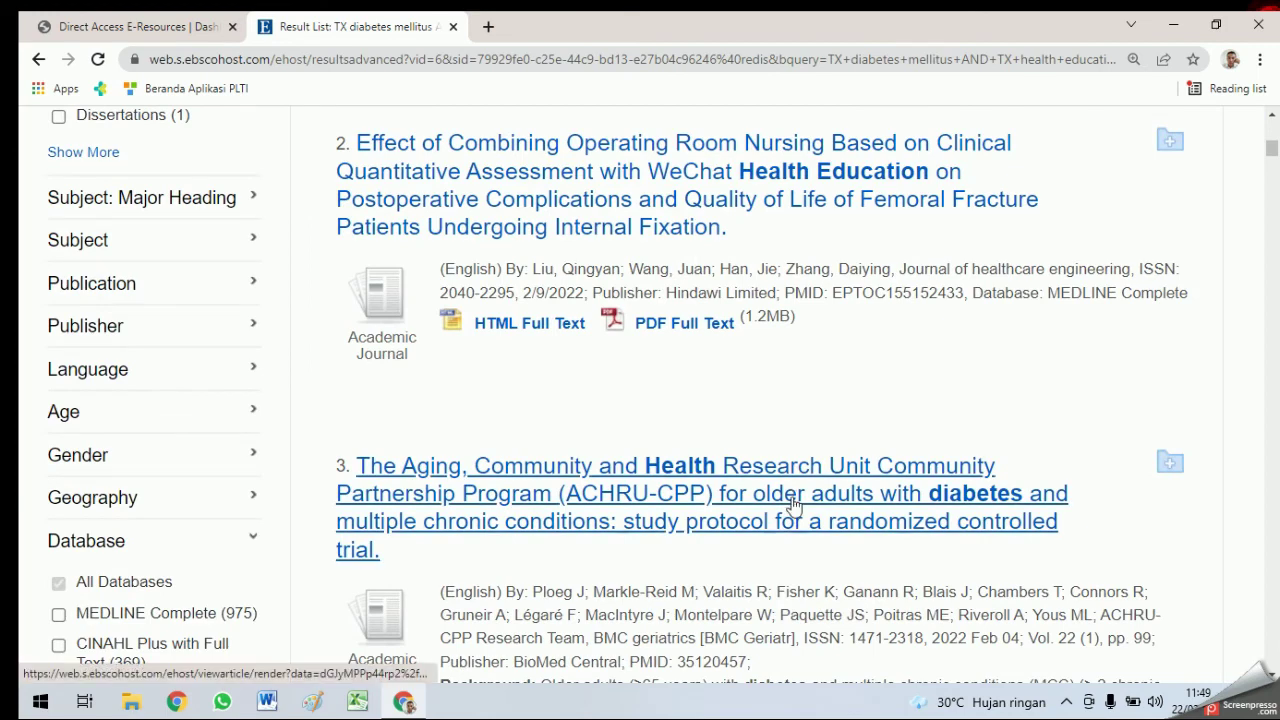
scroll(795, 505, "up", 1)
scroll(795, 505, "up", 2)
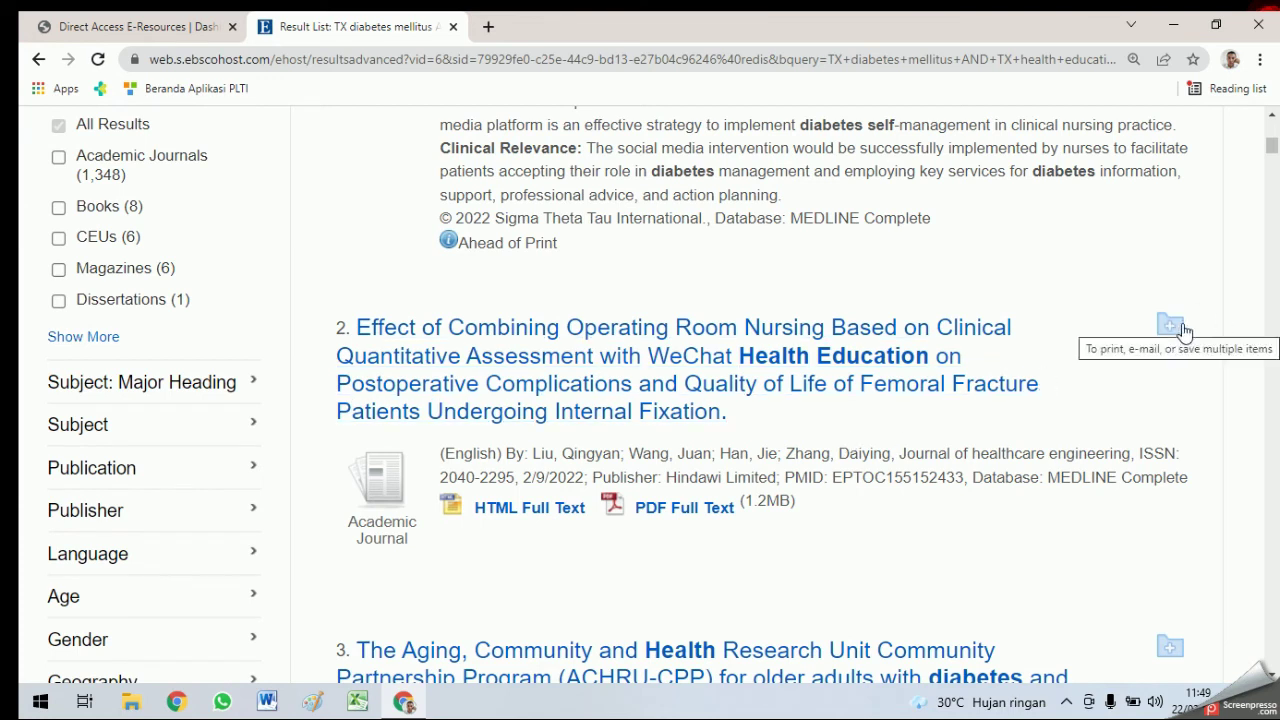
Step: Open the PDF full text of the second article, on operating room nursing with WeChat health education
left_click(680, 510)
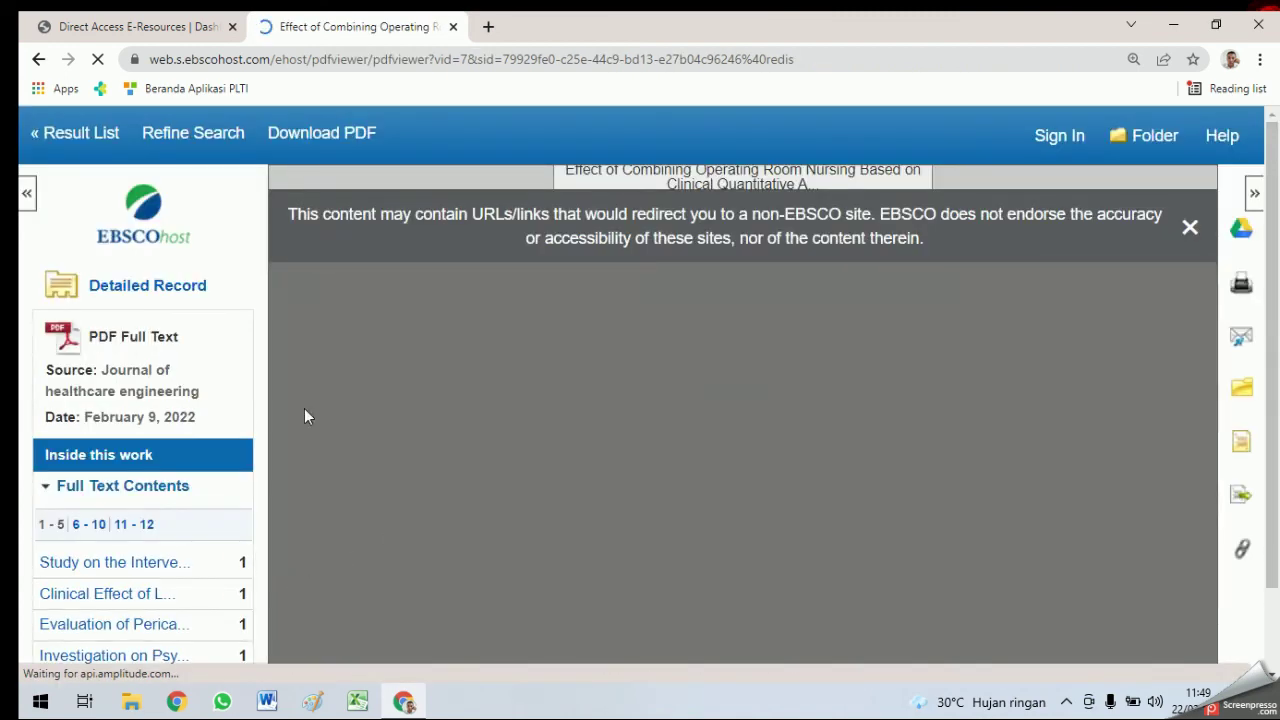
scroll(240, 466, "down", 1)
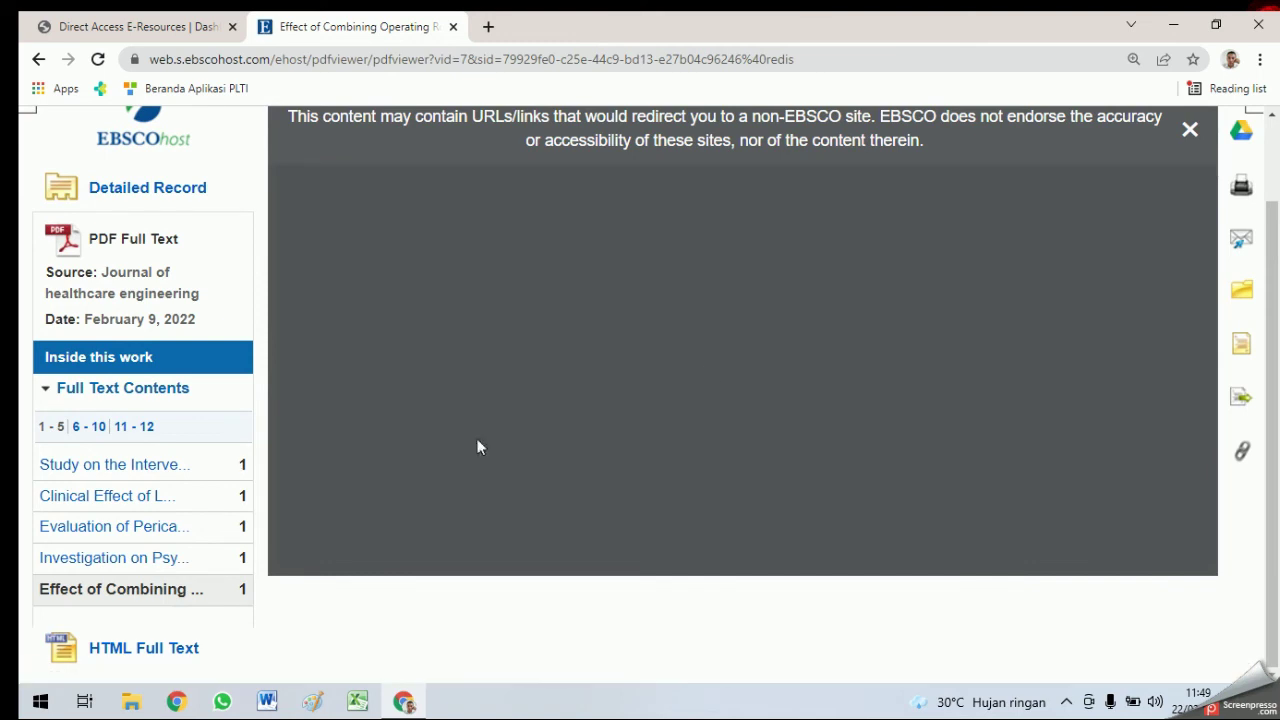
scroll(1010, 410, "up", 1)
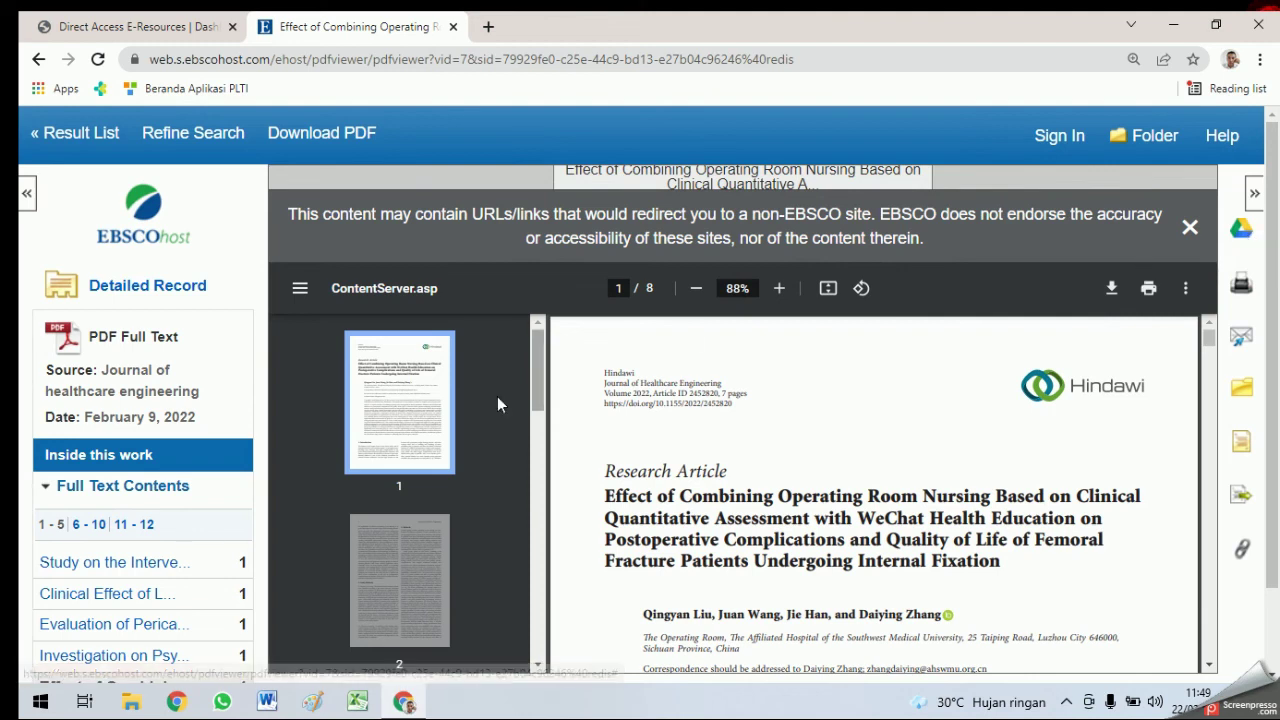
Step: Collapse the Full Text Contents list and dismiss the external links notice above the article's PDF
left_click(54, 499)
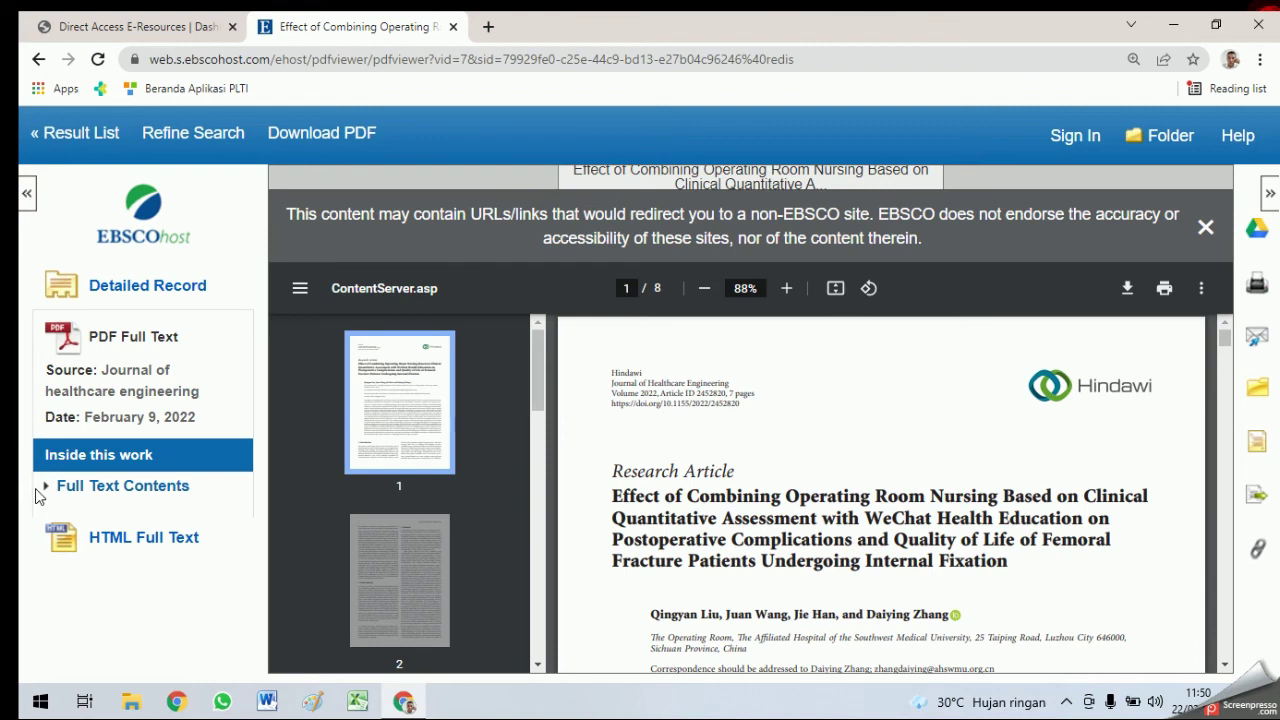
left_click(38, 489)
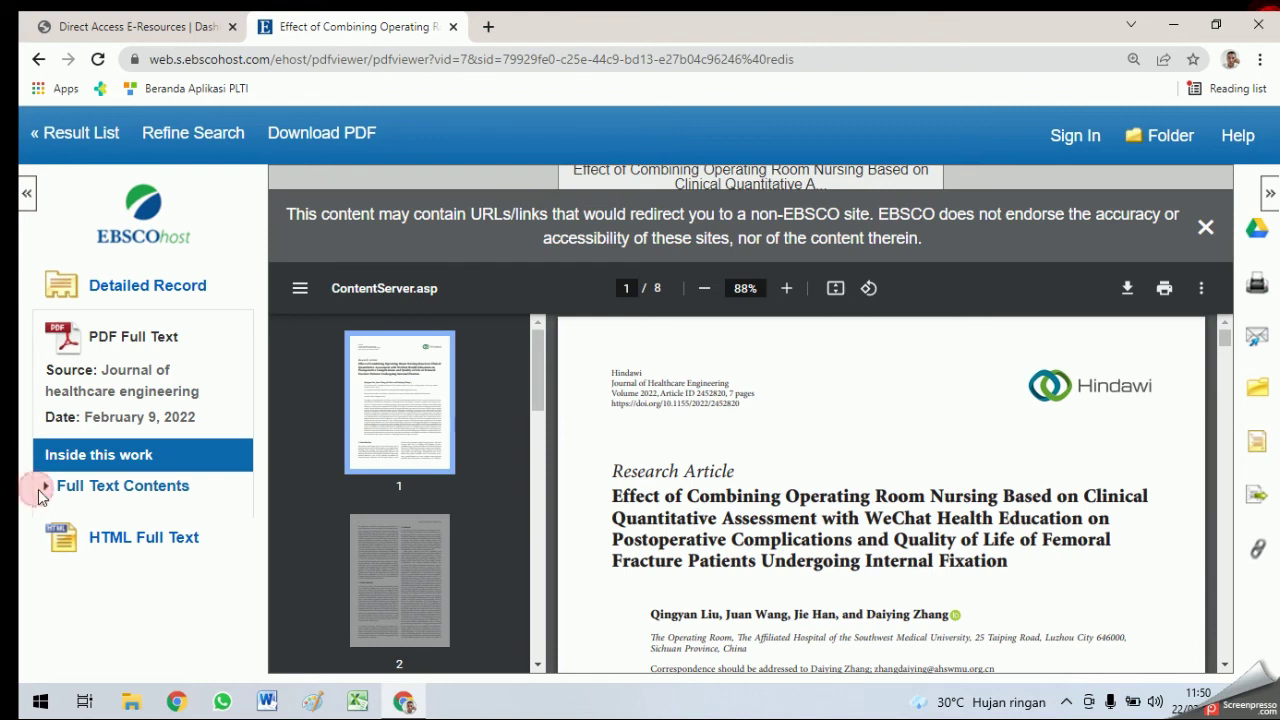
left_click(1205, 226)
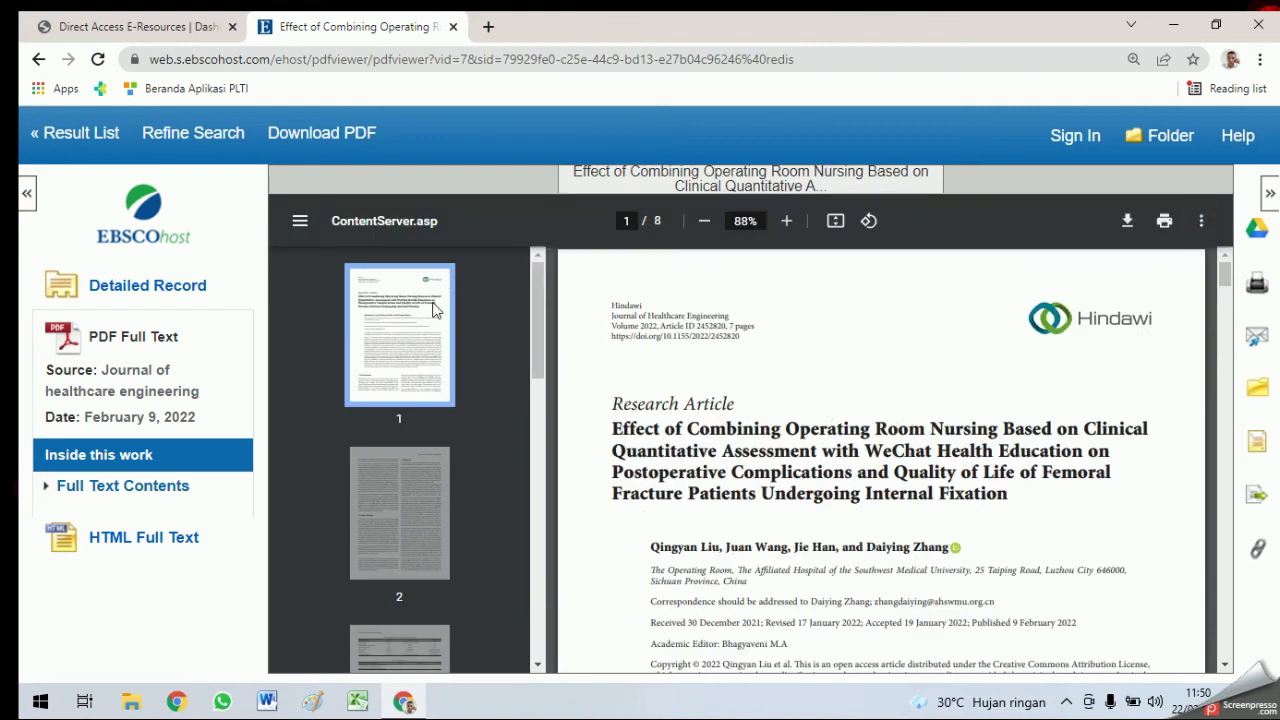
Step: Return from the PDF to the search results and look over the listed articles from the start
left_click(40, 59)
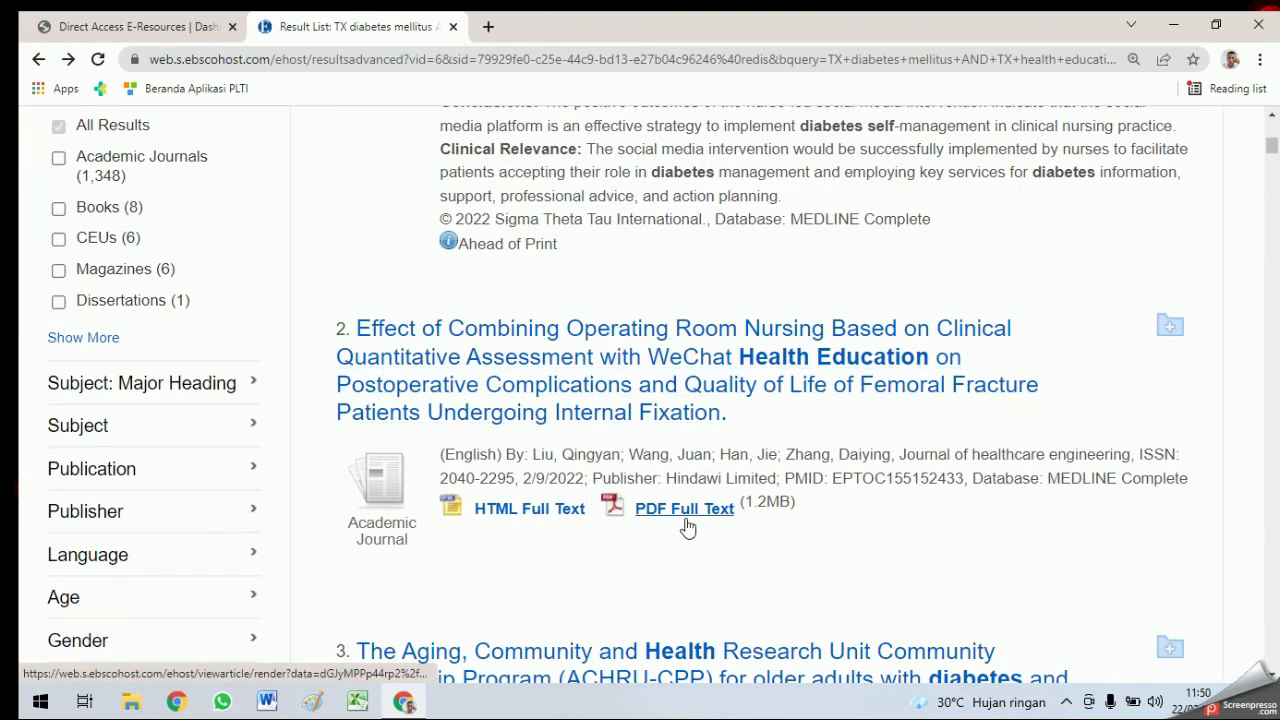
scroll(688, 528, "up", 1)
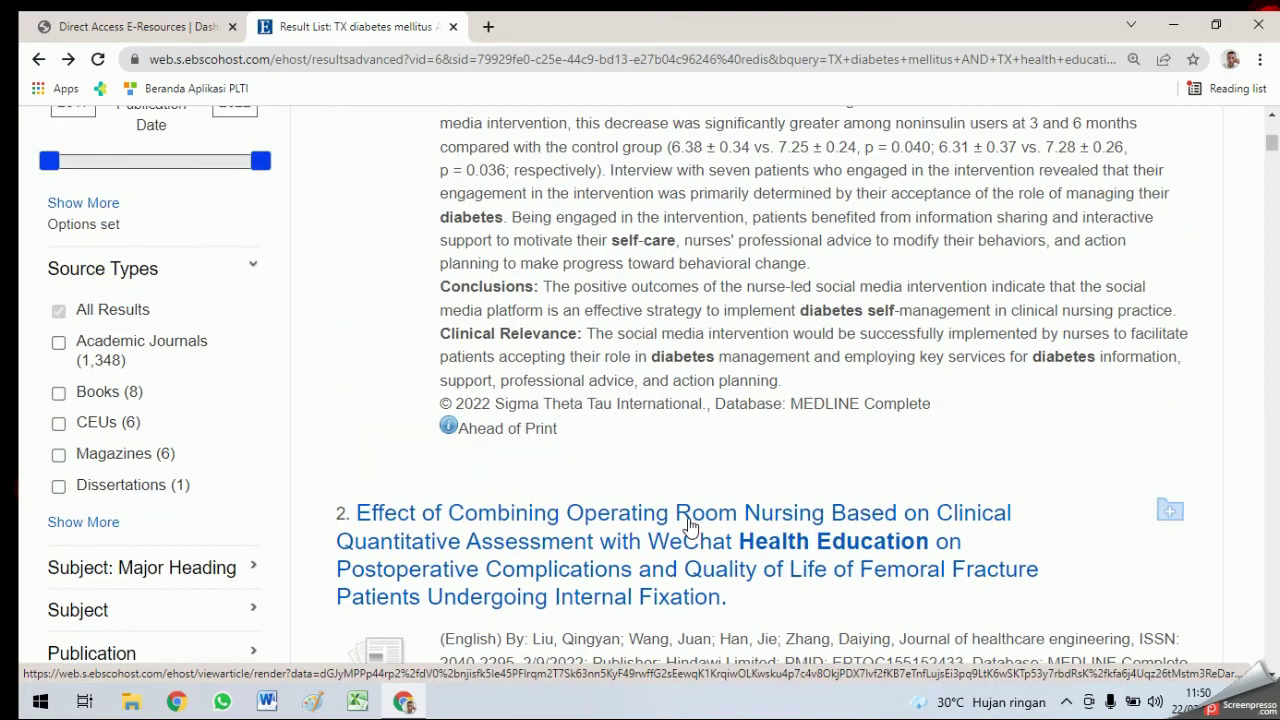
scroll(688, 528, "down", 3)
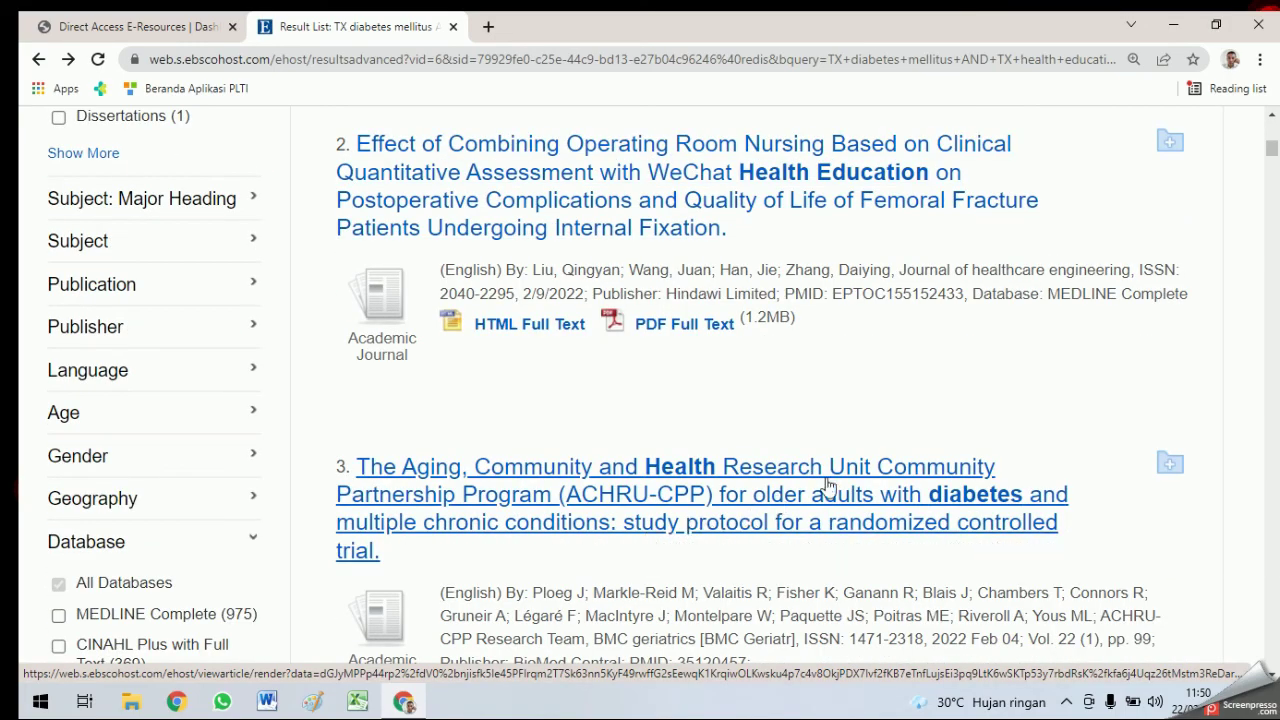
scroll(880, 465, "up", 6)
scroll(928, 437, "up", 7)
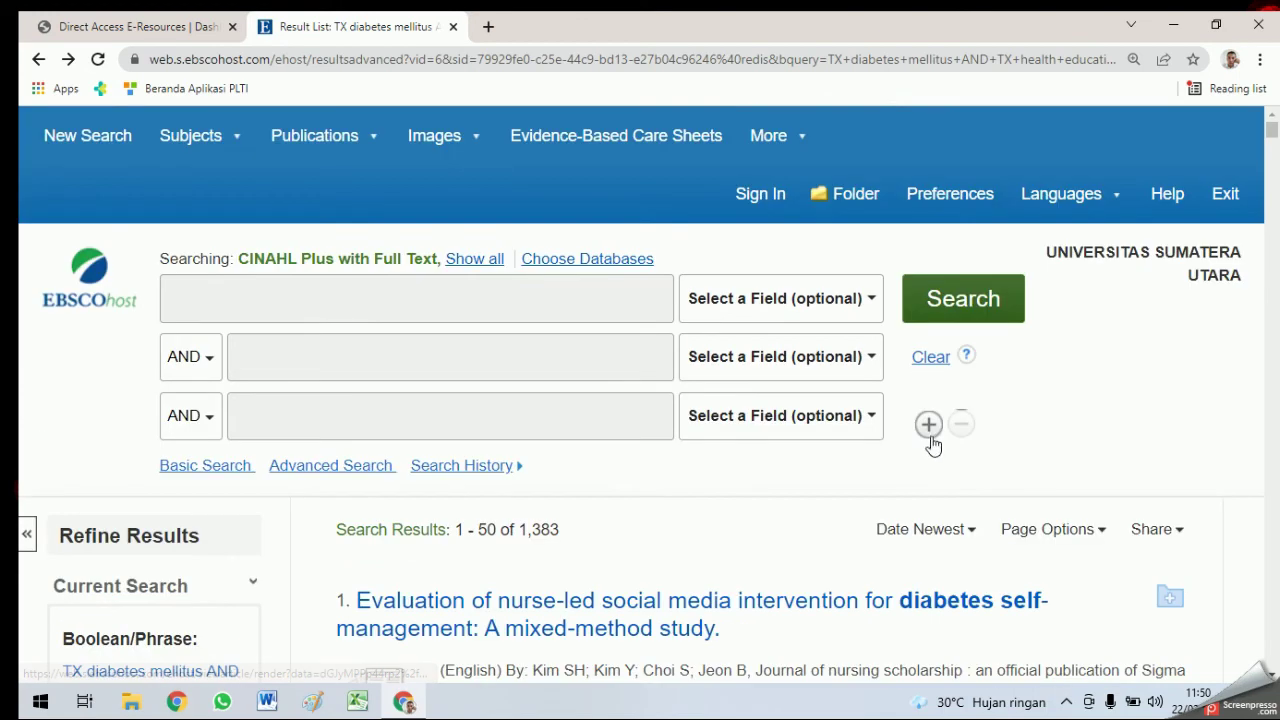